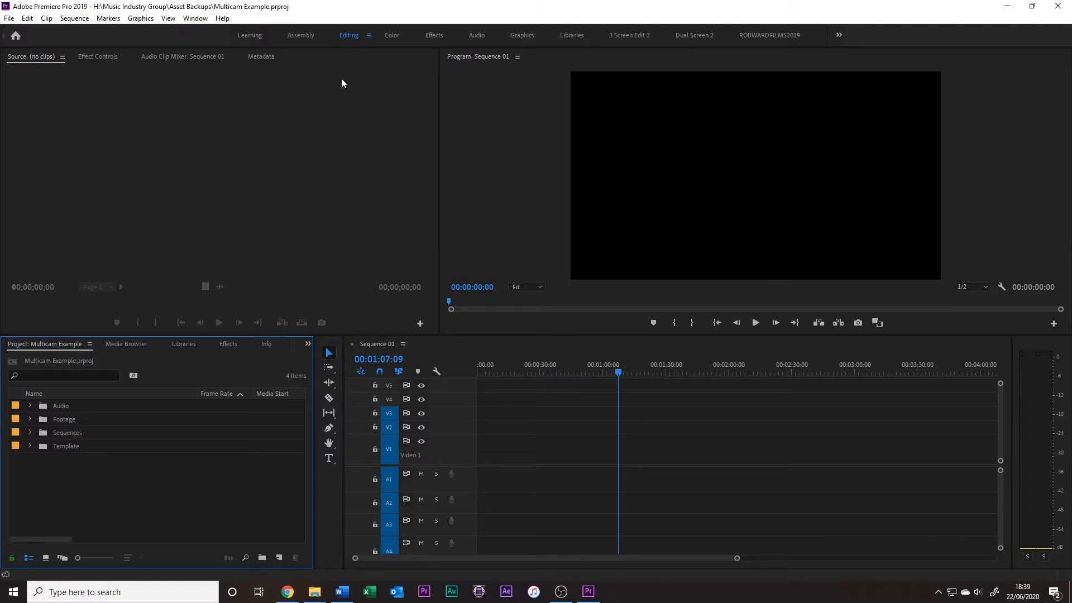
{"action": "left_click", "coordinate": [195, 18]}
{"action": "mouse_move", "coordinate": [223, 31]}
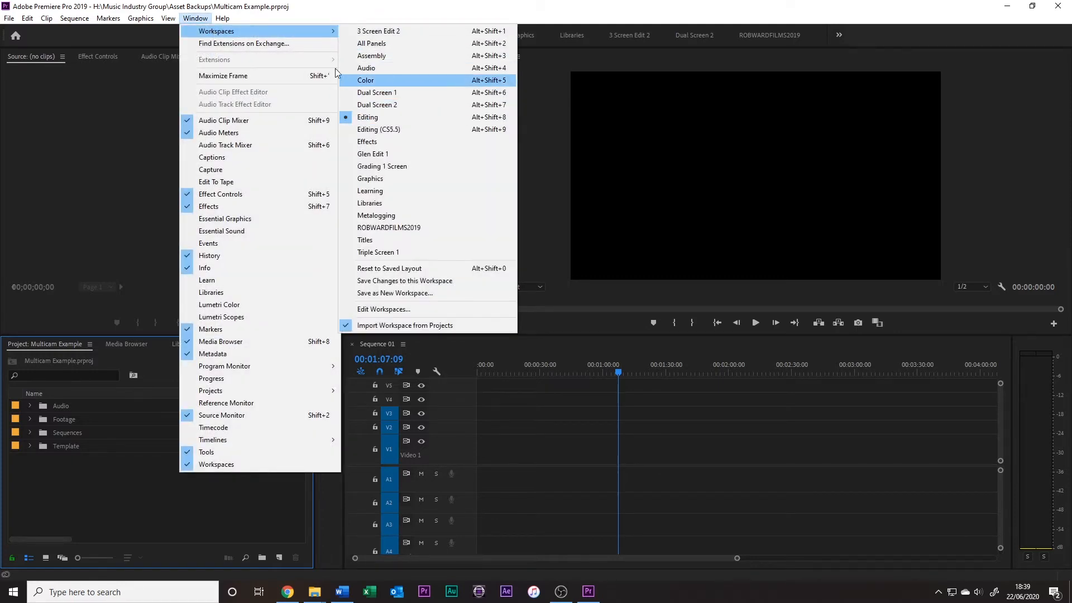
{"action": "left_click", "coordinate": [342, 9]}
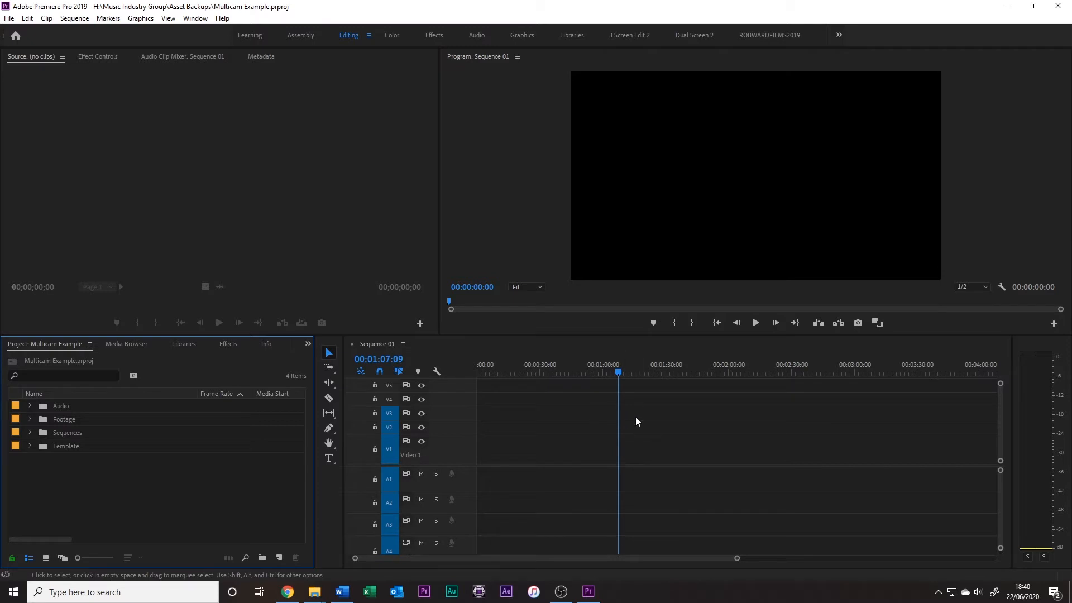
Expand the Footage bin and its C300 and SD sub-bins to show the camera clips
{"action": "left_click", "coordinate": [29, 418]}
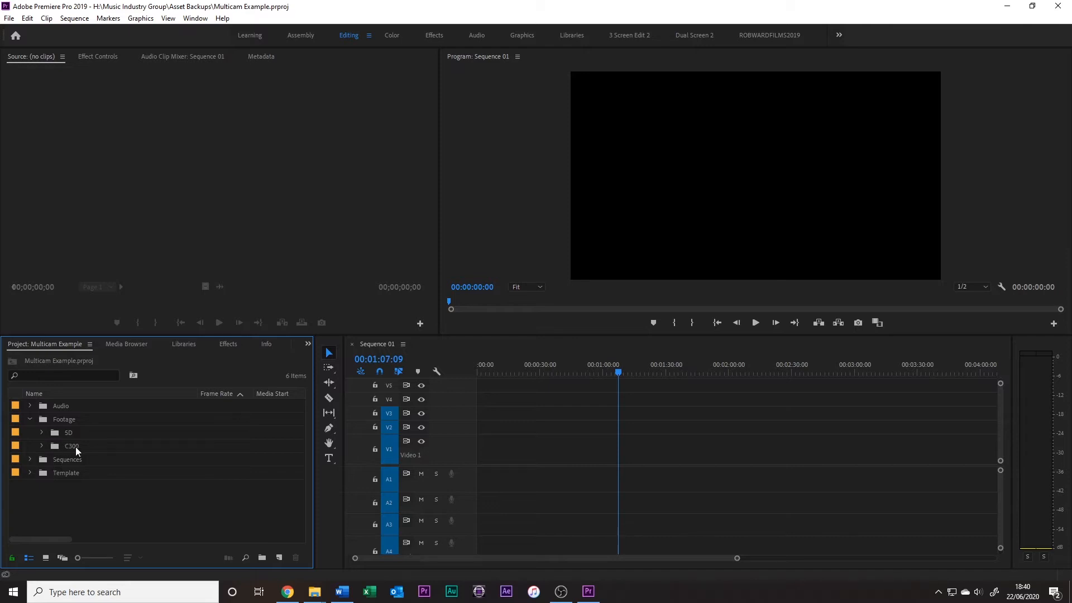
{"action": "left_click", "coordinate": [42, 446]}
{"action": "left_click", "coordinate": [41, 432]}
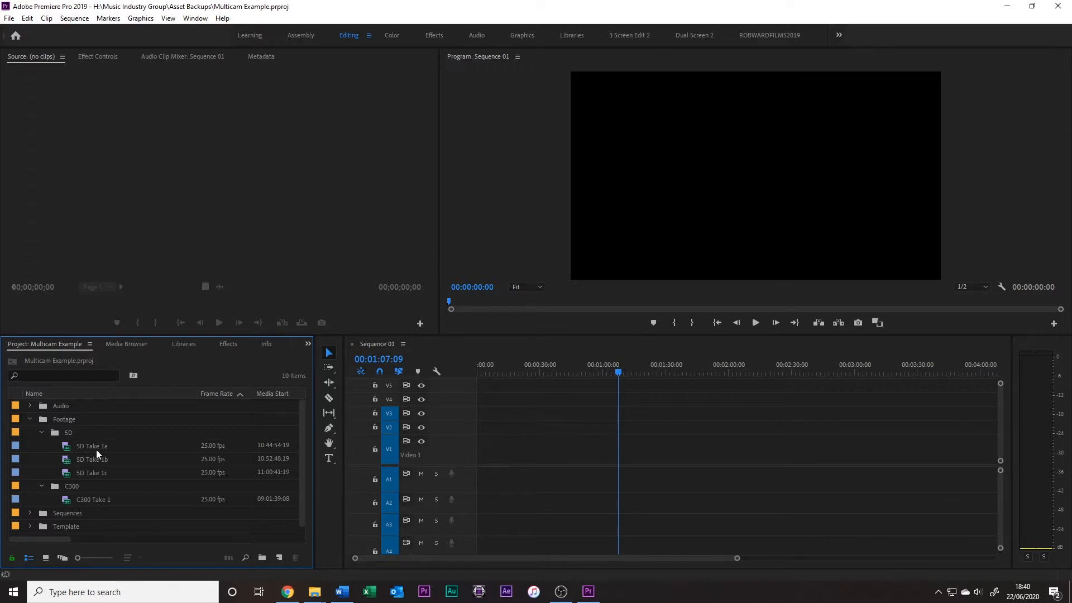
{"action": "mouse_move", "coordinate": [97, 449]}
Place C300 Take 1 on V1 and SD Take 1a on V2, both at the start of Sequence 01
{"action": "left_click_drag", "start_coordinate": [82, 498], "coordinate": [484, 464]}
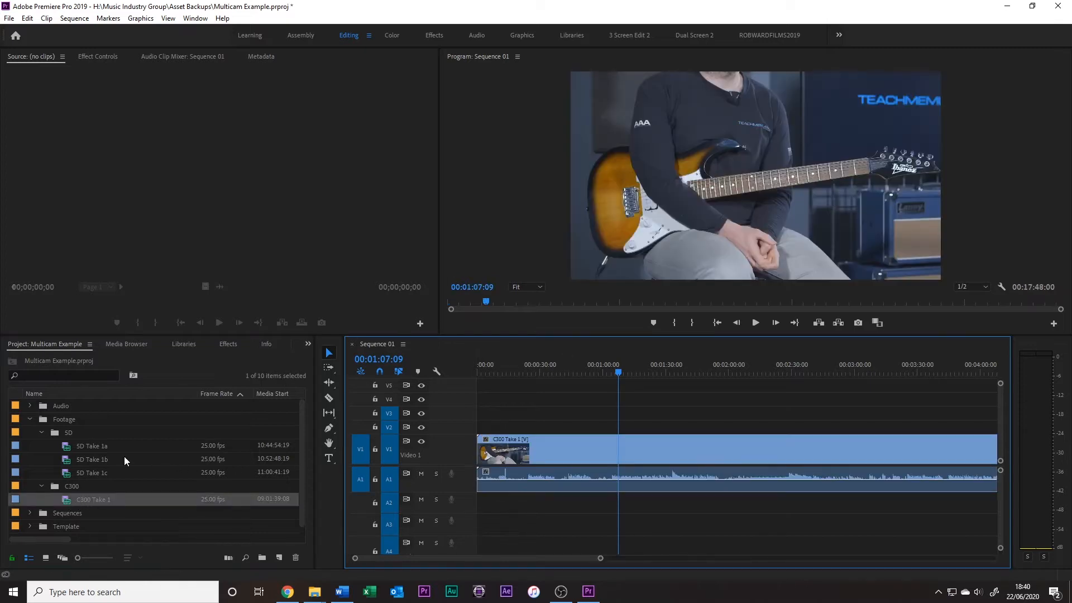
{"action": "left_click", "coordinate": [99, 449]}
{"action": "left_click_drag", "start_coordinate": [62, 450], "coordinate": [487, 433]}
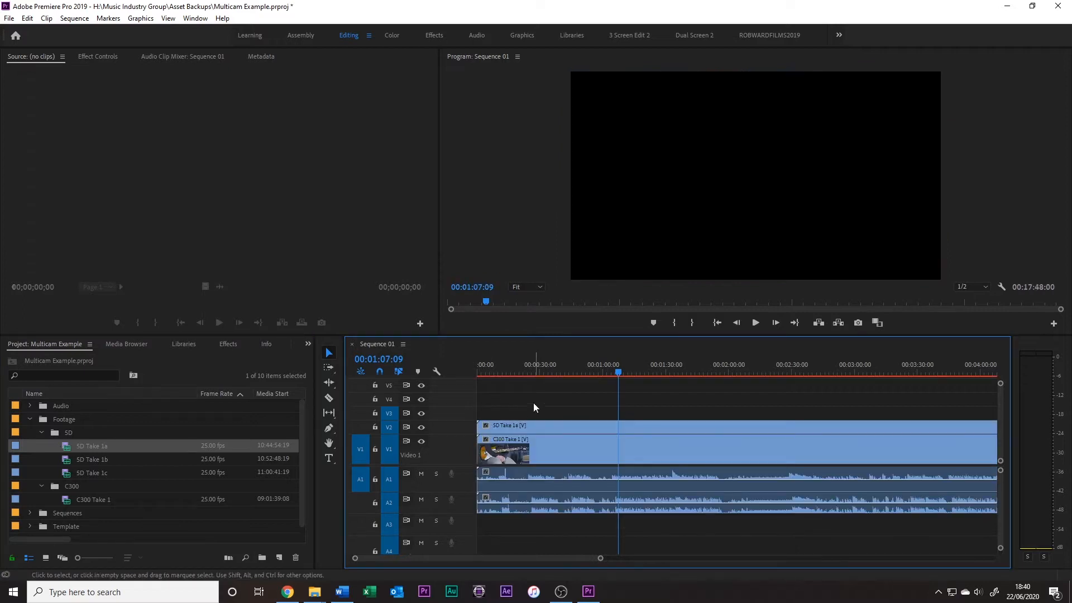
Scrub through the stacked clips and play them briefly from 00:00:13:14 to check their sync
{"action": "left_click", "coordinate": [501, 373]}
{"action": "left_click_drag", "start_coordinate": [501, 373], "coordinate": [555, 373]}
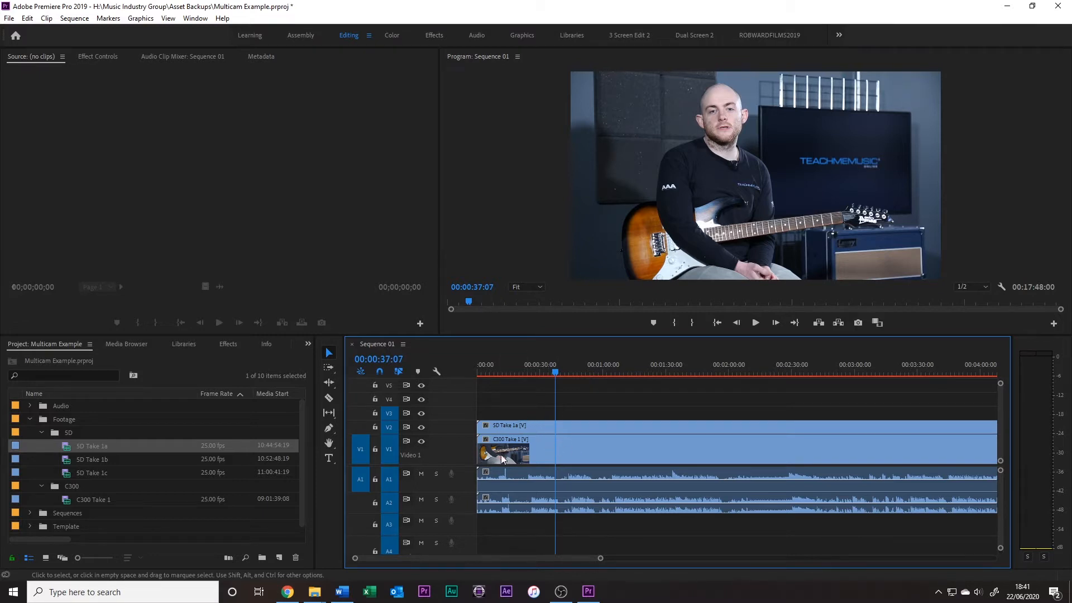
{"action": "left_click", "coordinate": [505, 365]}
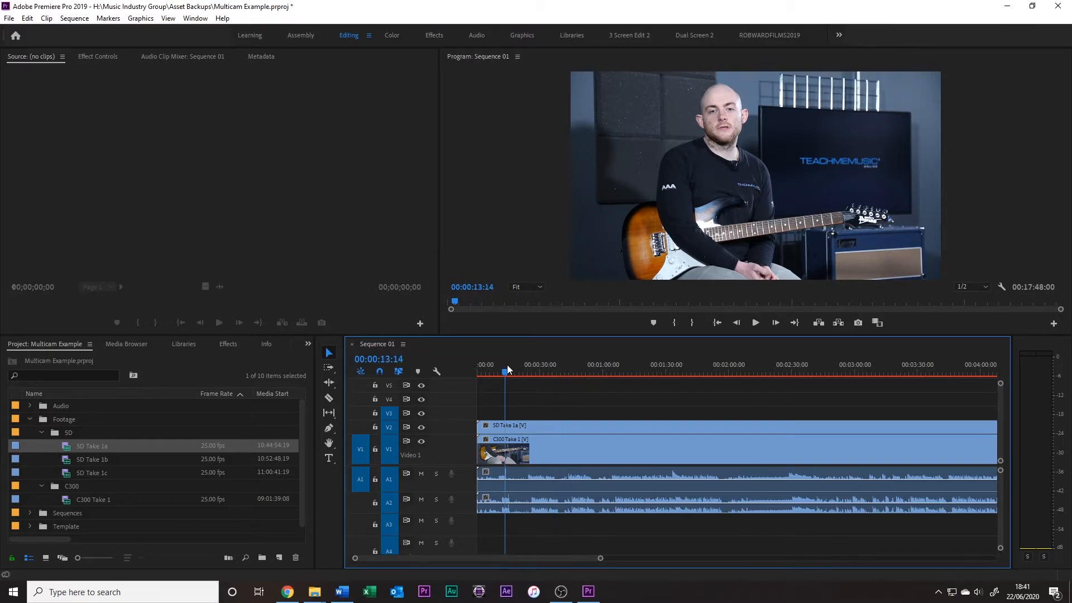
{"action": "key", "text": "space"}
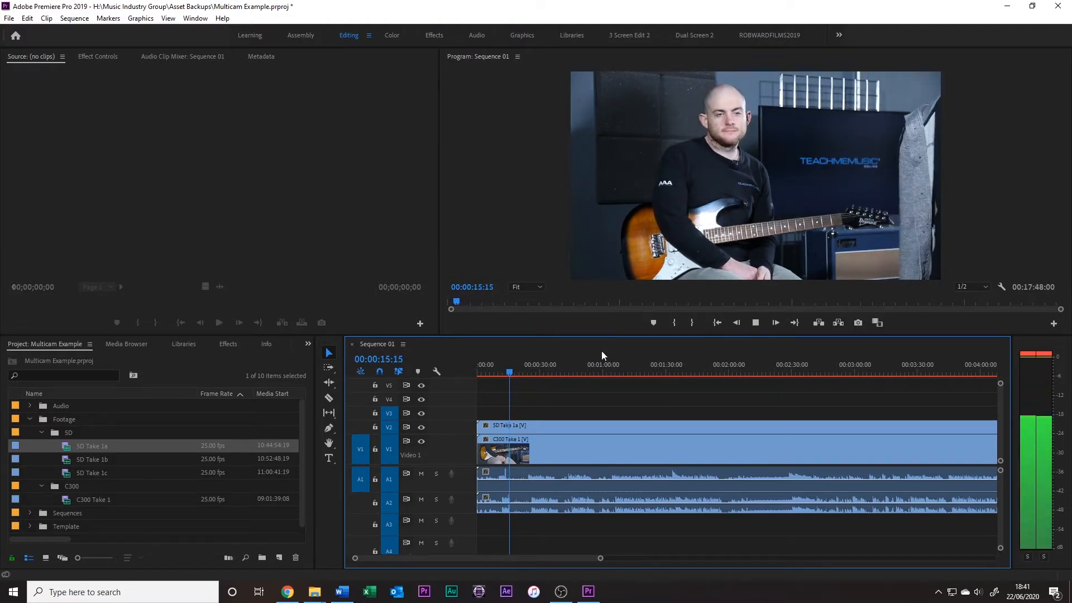
{"action": "key", "text": "space"}
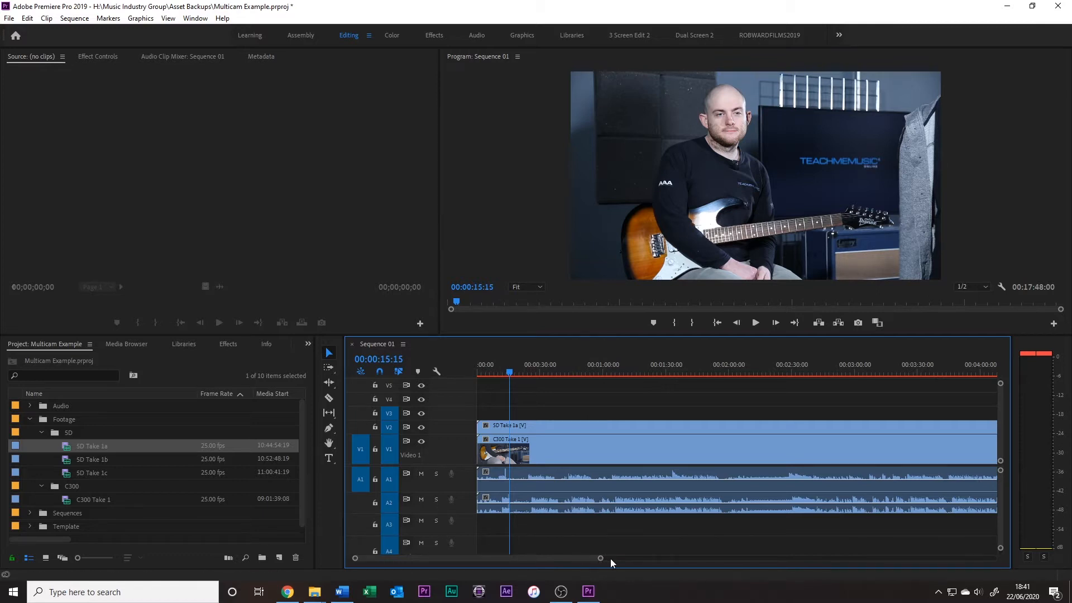
Synchronize the C300 Take 1 and SD Take 1a clips on the timeline by audio, using track channel 1
{"action": "left_click_drag", "start_coordinate": [594, 558], "coordinate": [531, 561]}
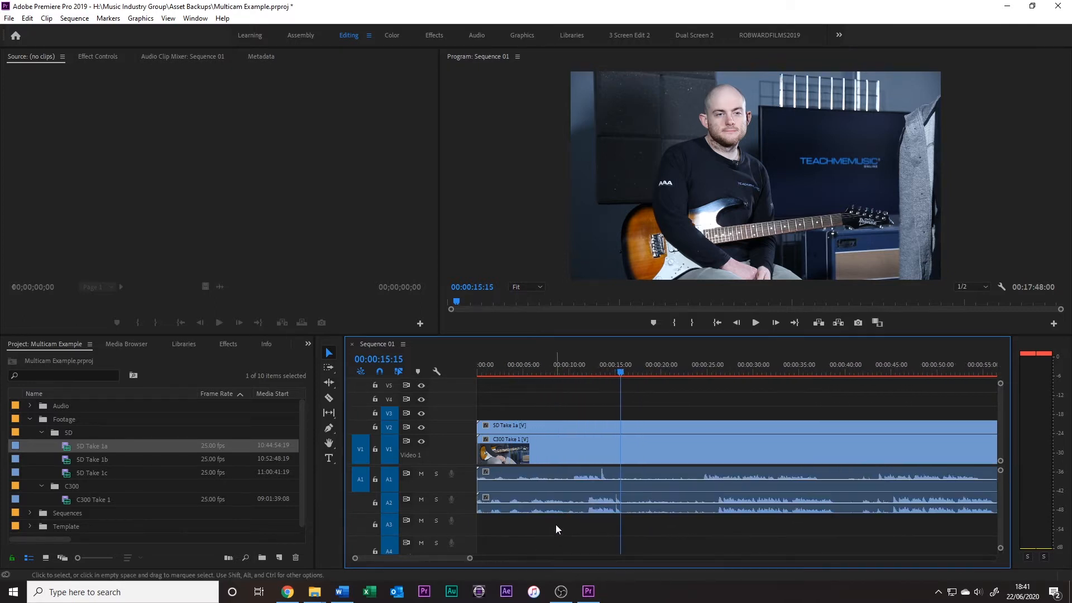
{"action": "left_click_drag", "start_coordinate": [580, 510], "coordinate": [600, 449]}
{"action": "right_click", "coordinate": [599, 451]}
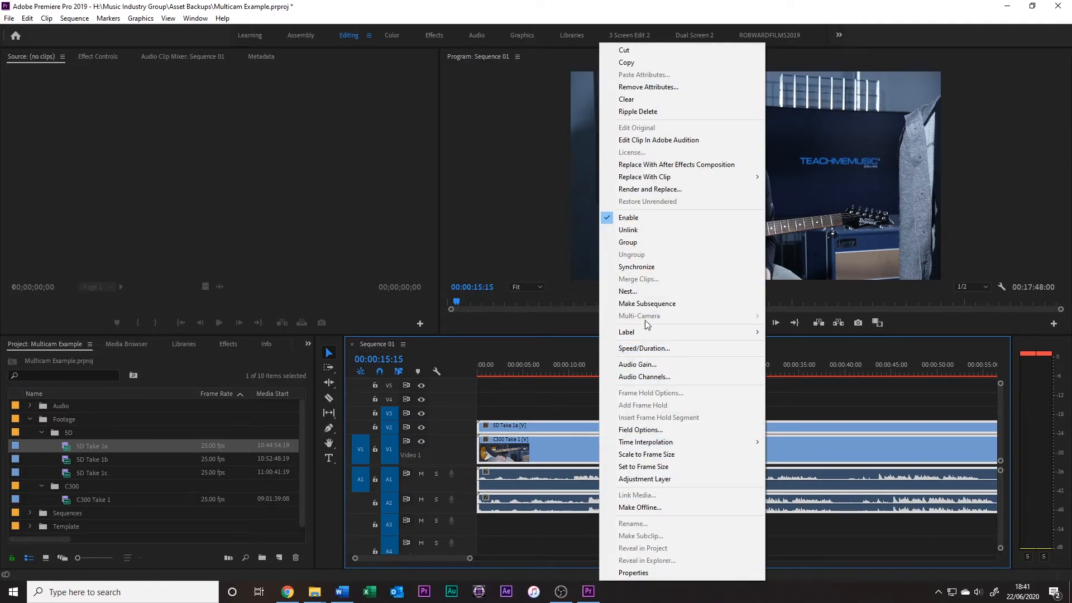
{"action": "left_click", "coordinate": [648, 269]}
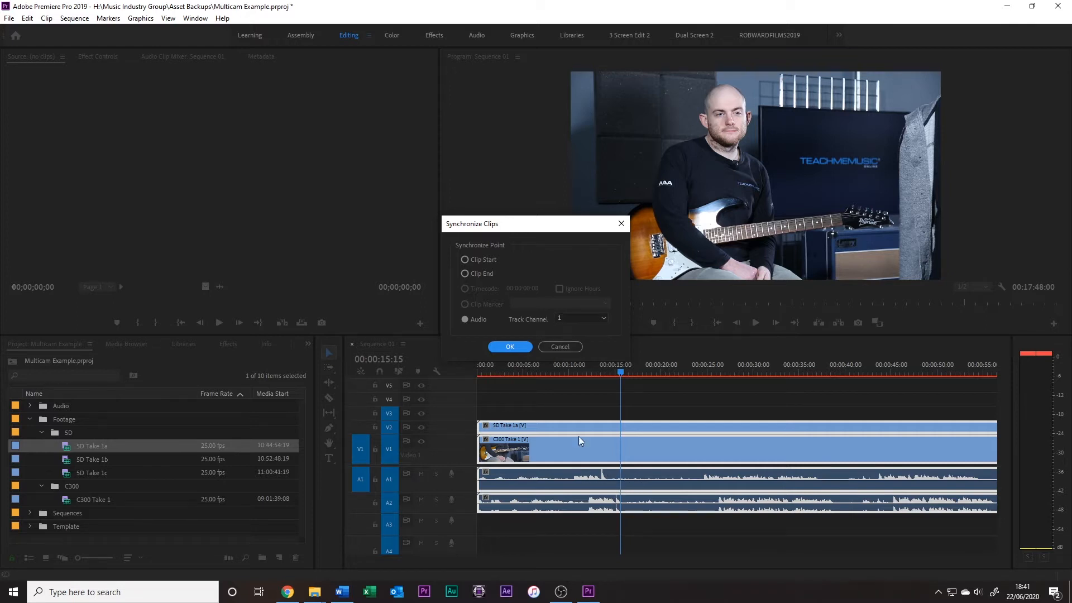
{"action": "left_click", "coordinate": [514, 347]}
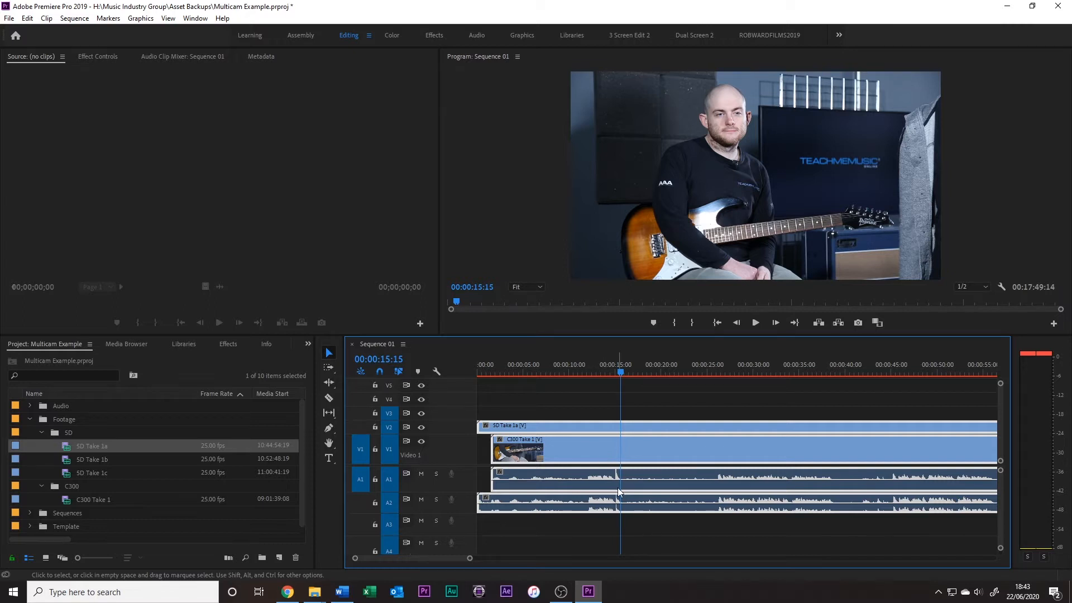
Examine frame by frame how the clap's audio peaks line up on both tracks near 00:00:15:03
{"action": "left_click_drag", "start_coordinate": [470, 558], "coordinate": [375, 560]}
{"action": "left_click", "coordinate": [669, 365]}
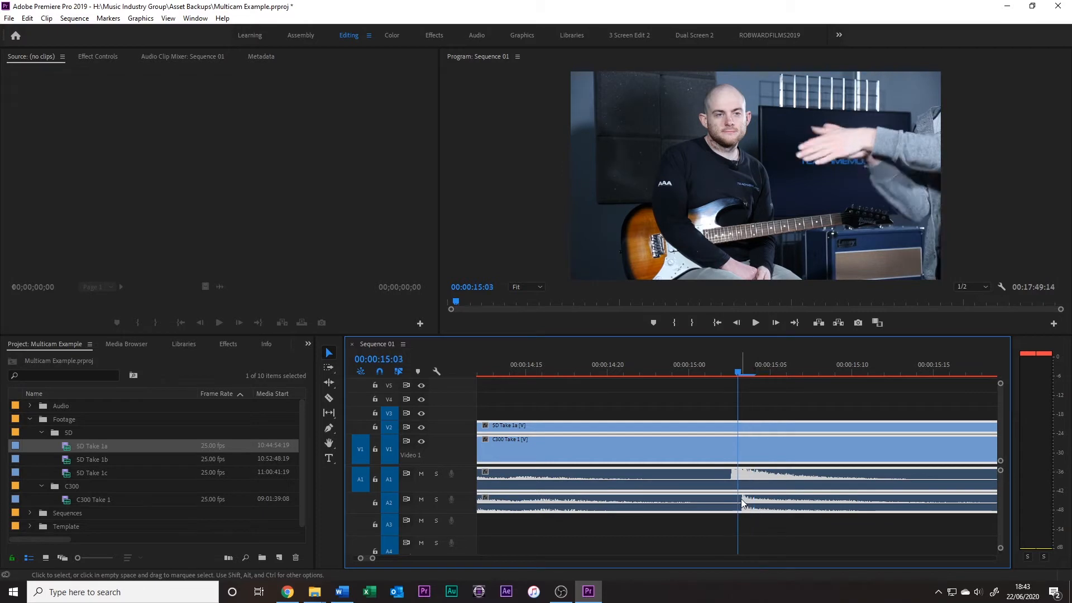
{"action": "key", "text": "Left"}
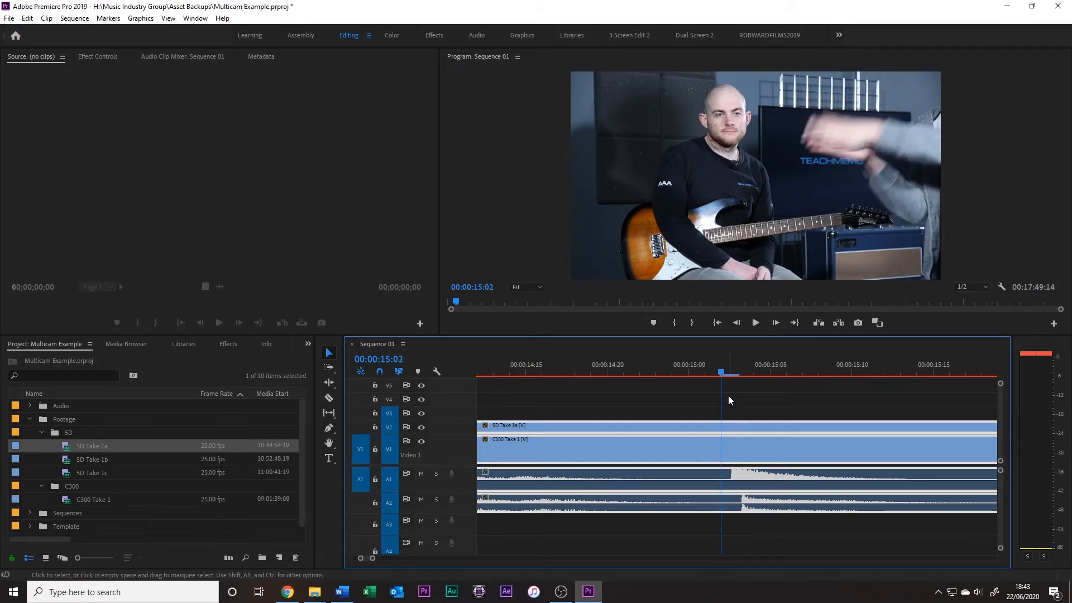
Show audio time units on the timeline ruler to examine the clap more finely, and switch back to video frames
{"action": "right_click", "coordinate": [755, 370]}
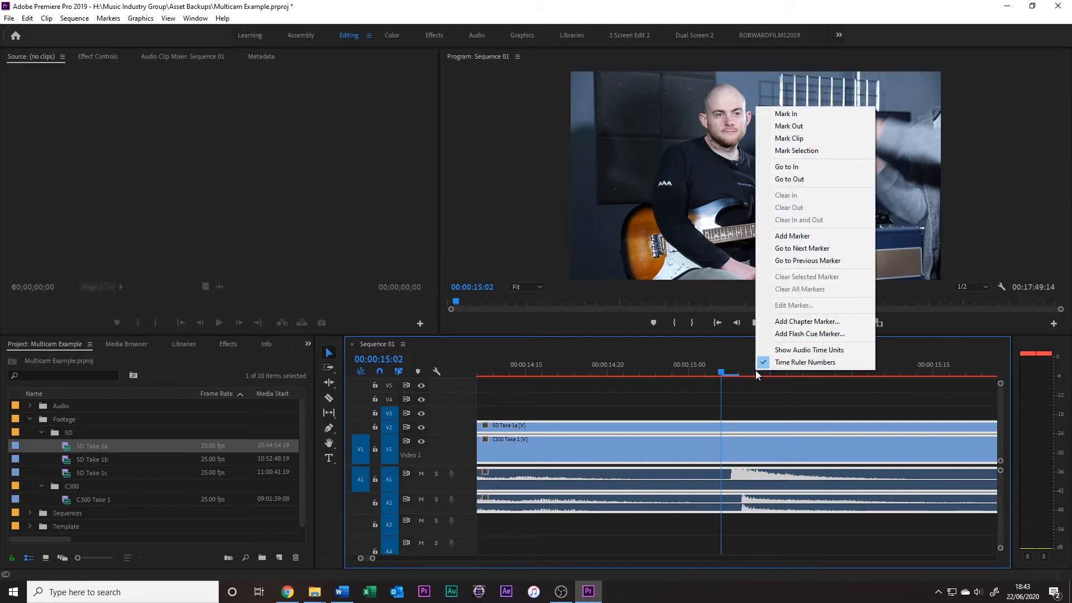
{"action": "left_click", "coordinate": [808, 351]}
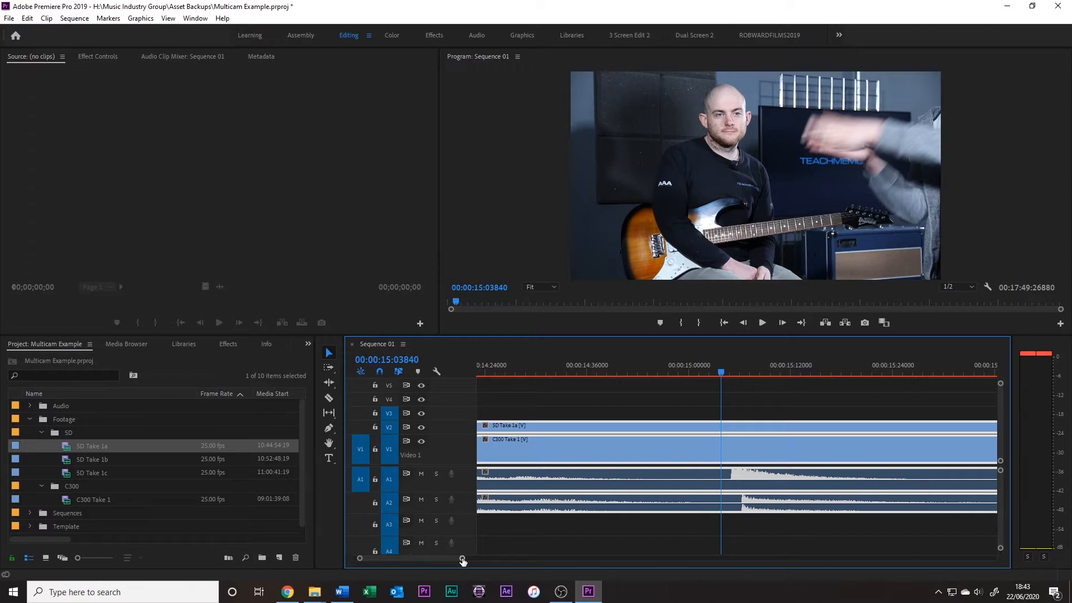
{"action": "left_click_drag", "start_coordinate": [462, 560], "coordinate": [386, 561]}
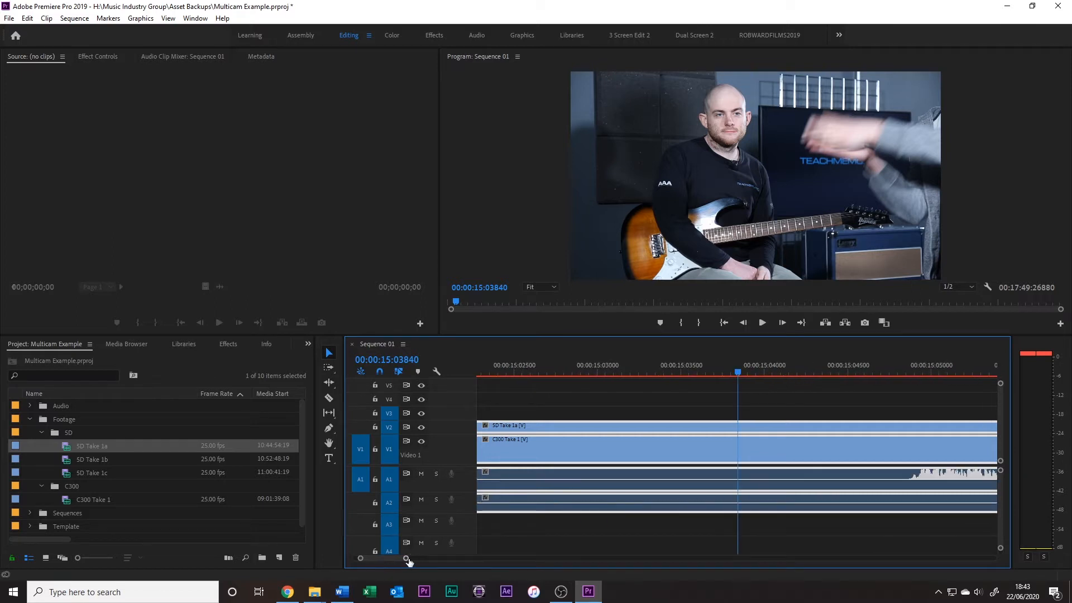
{"action": "right_click", "coordinate": [682, 369]}
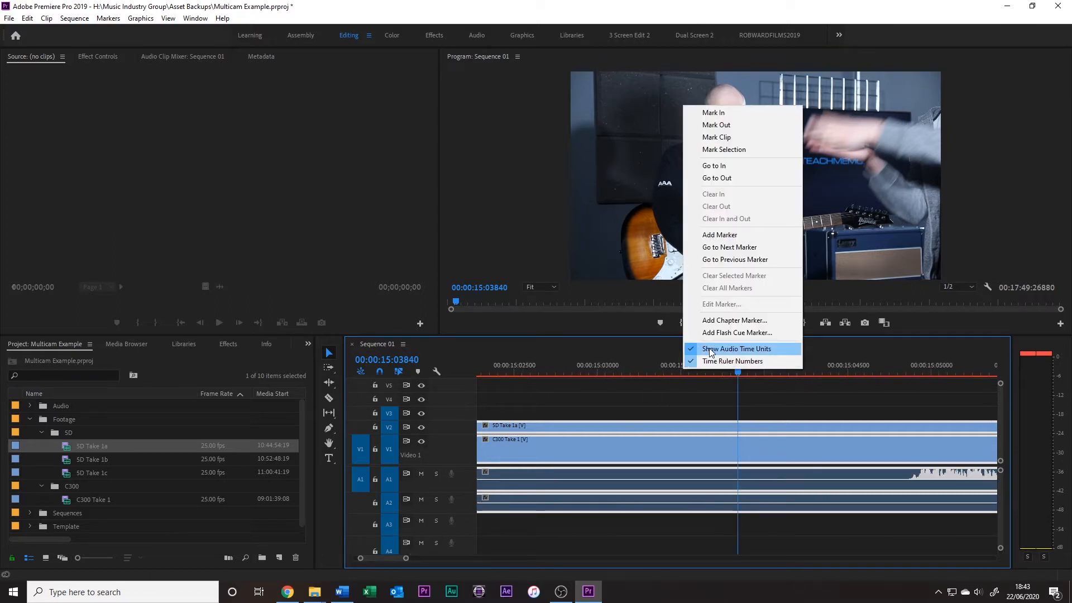
{"action": "left_click", "coordinate": [706, 350]}
{"action": "key", "text": "Left"}
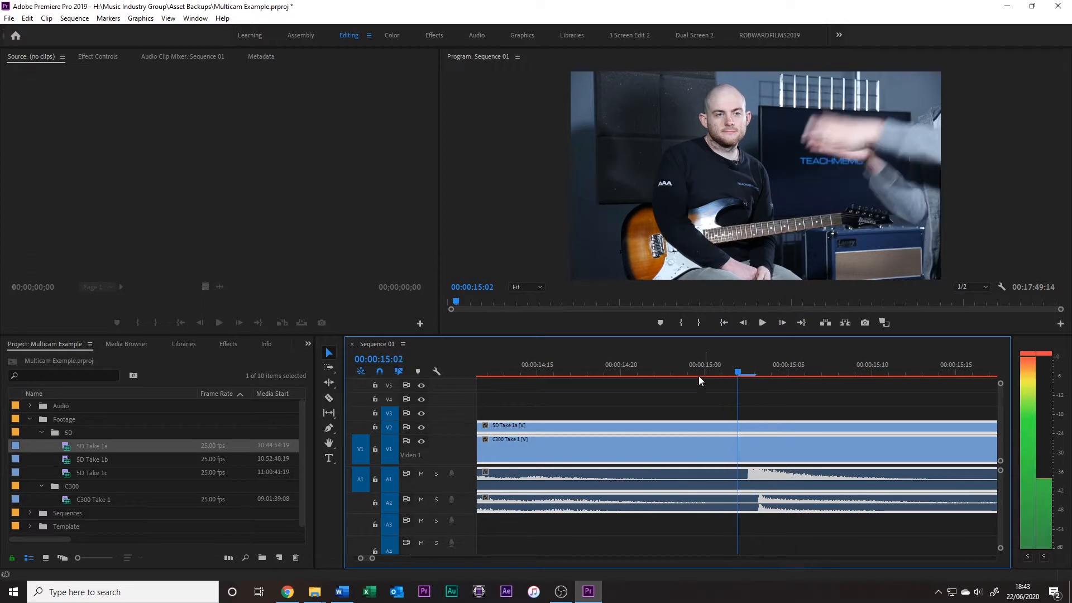
Cut SD Take 1a on V2 at about 17 and 29 seconds and delete the piece between the cuts
{"action": "left_click_drag", "start_coordinate": [372, 557], "coordinate": [540, 558]}
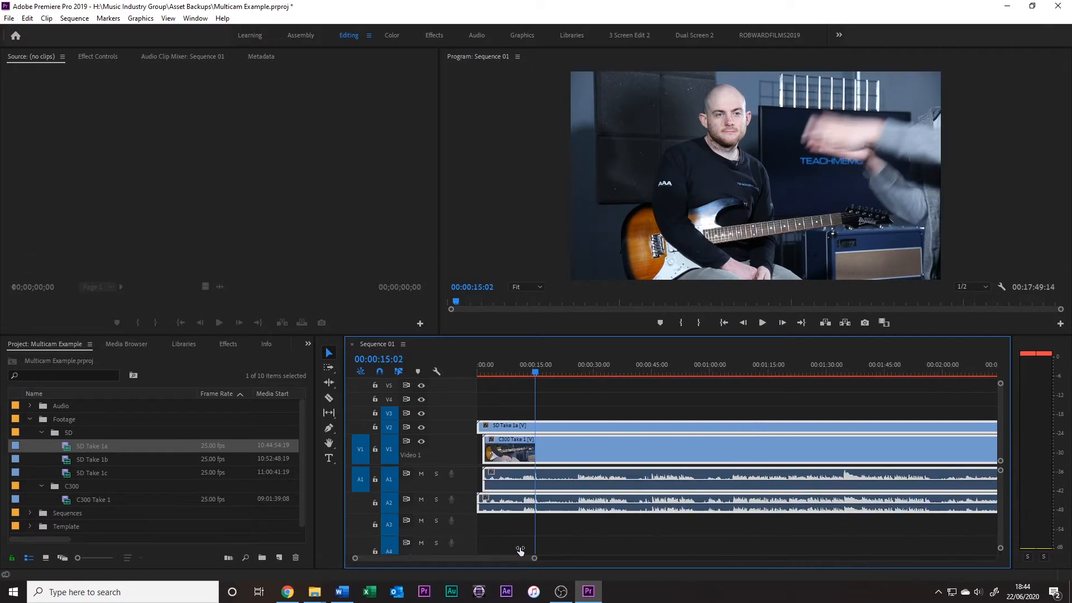
{"action": "left_click", "coordinate": [552, 409]}
{"action": "key", "text": "c"}
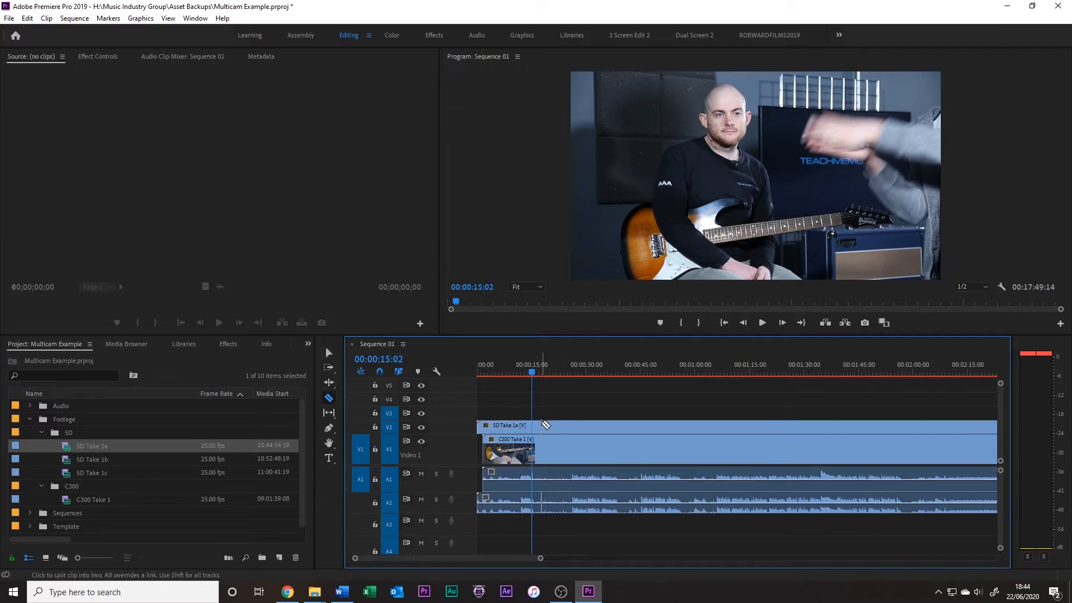
{"action": "left_click", "coordinate": [540, 427]}
{"action": "left_click", "coordinate": [585, 427]}
{"action": "key", "text": "v"}
{"action": "left_click", "coordinate": [569, 430]}
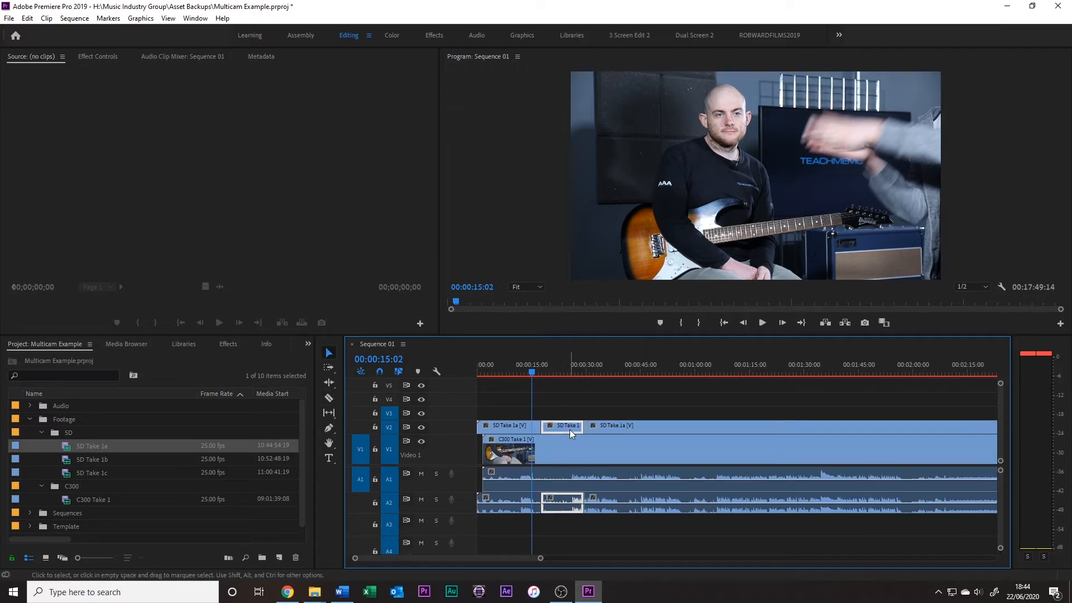
{"action": "key", "text": "Delete"}
Cut a second section out of SD Take 1a between about 39 and 53 seconds and delete it
{"action": "left_click_drag", "start_coordinate": [535, 370], "coordinate": [624, 397]}
{"action": "key", "text": "c"}
{"action": "left_click", "coordinate": [626, 425]}
{"action": "left_click", "coordinate": [671, 426]}
{"action": "key", "text": "v"}
{"action": "left_click", "coordinate": [658, 429]}
{"action": "key", "text": "Delete"}
Ripple delete the first gap between the SD Take 1a pieces on V2
{"action": "left_click", "coordinate": [623, 374]}
{"action": "left_click_drag", "start_coordinate": [624, 373], "coordinate": [694, 400]}
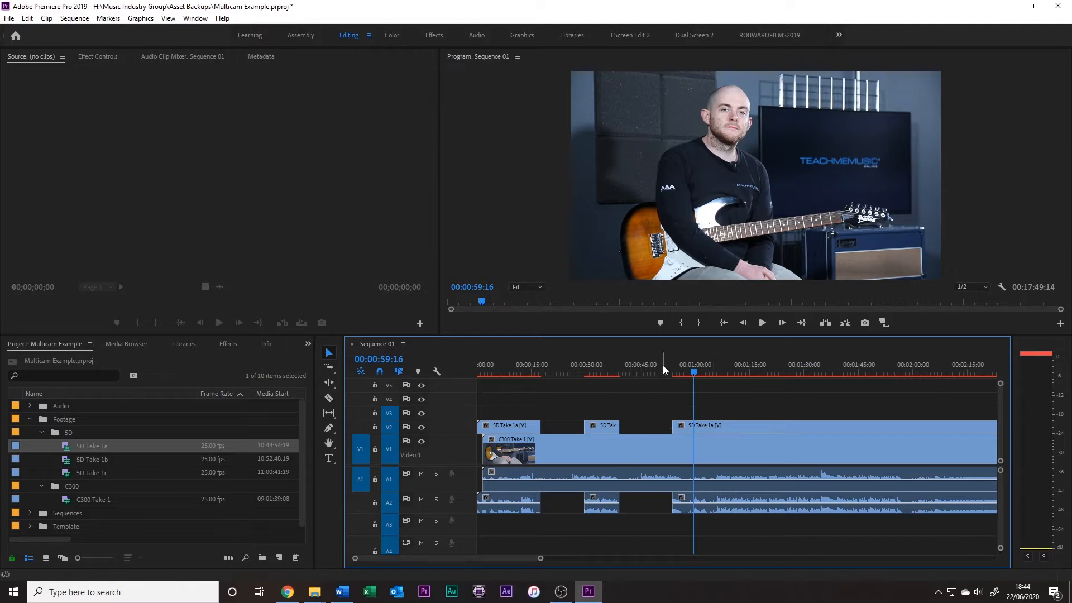
{"action": "right_click", "coordinate": [564, 427]}
{"action": "left_click", "coordinate": [581, 435]}
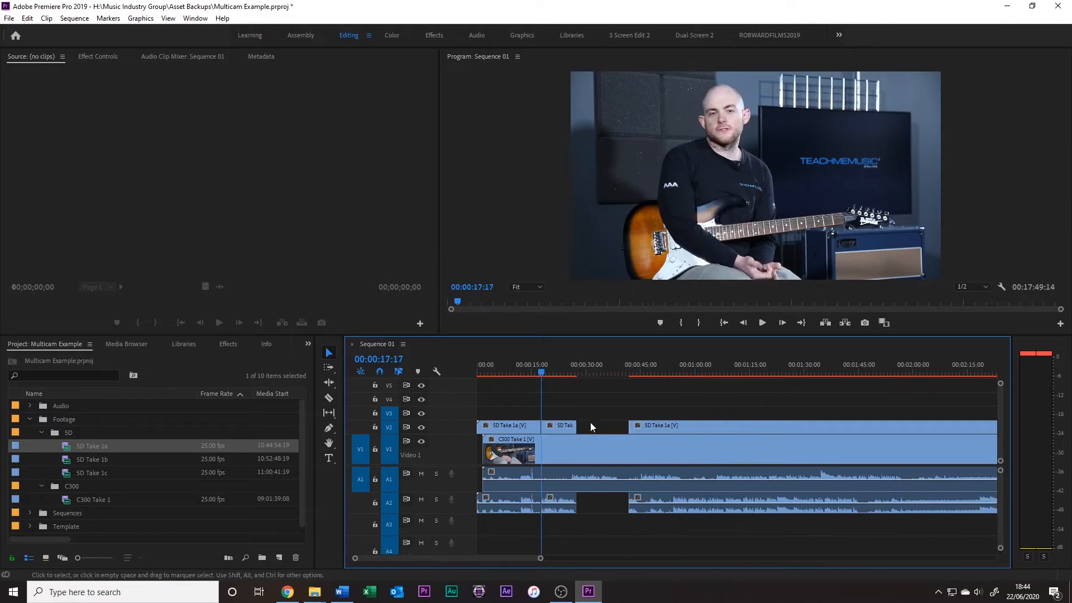
{"action": "left_click", "coordinate": [634, 374]}
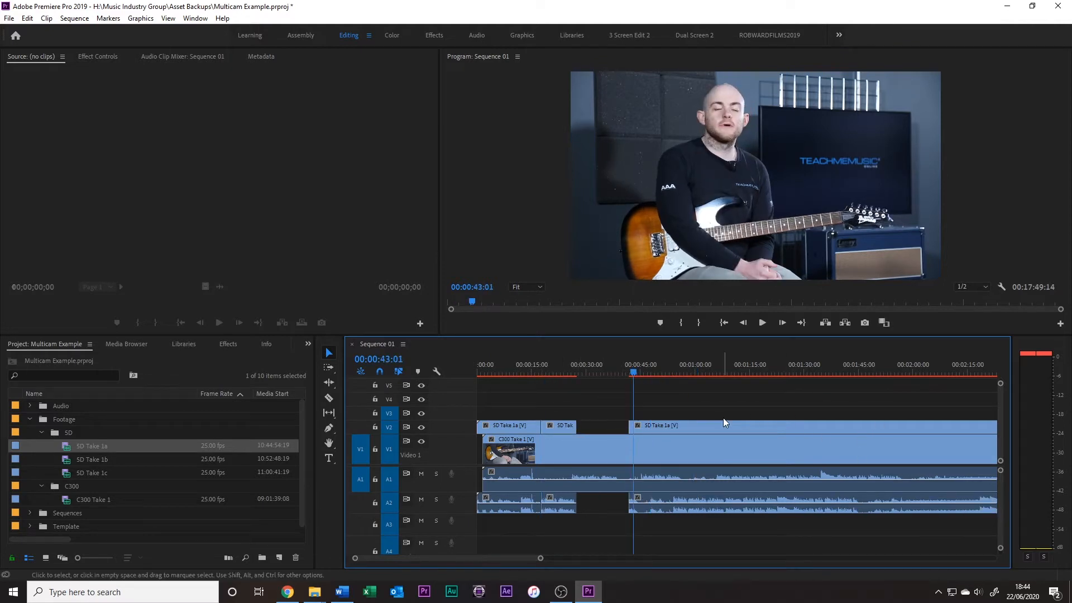
{"action": "key", "text": "ctrl+z"}
{"action": "left_click", "coordinate": [637, 407]}
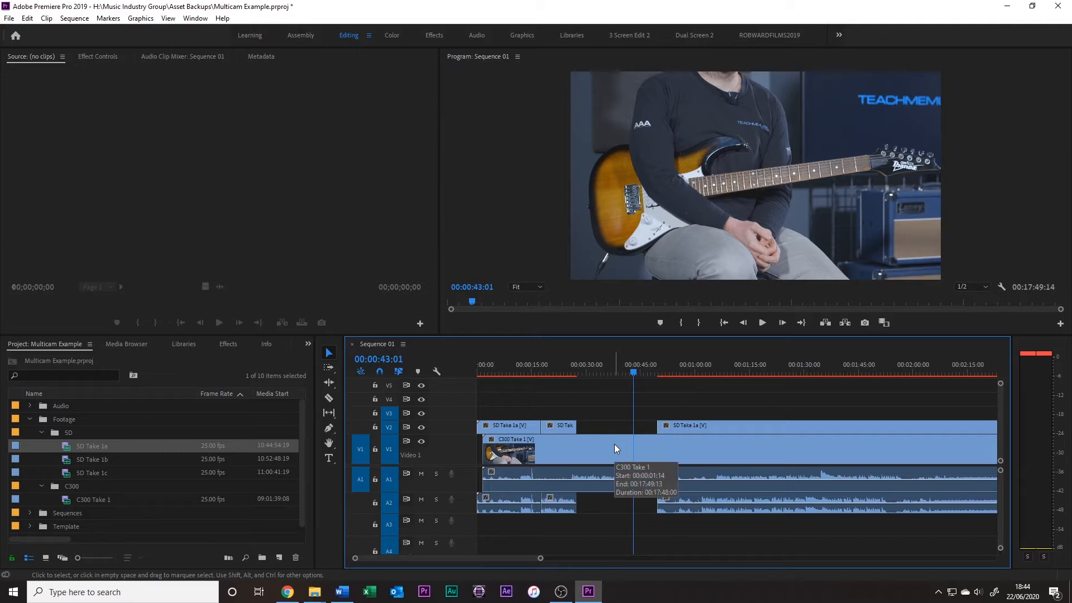
Delete all the clips from the Sequence 01 timeline
{"action": "left_click_drag", "start_coordinate": [517, 399], "coordinate": [709, 496]}
{"action": "key", "text": "Delete"}
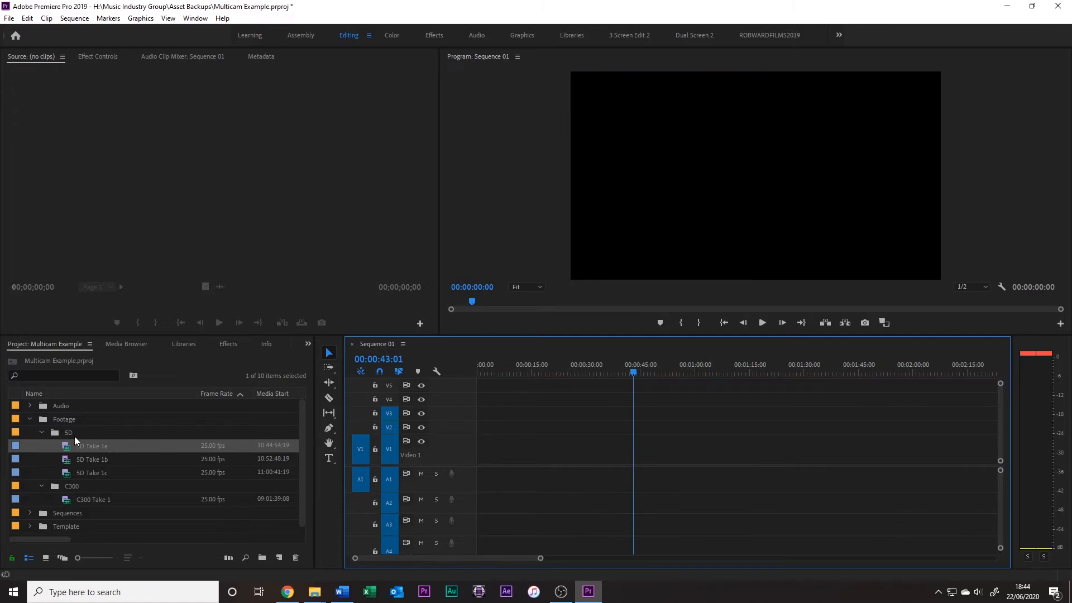
Start creating a multi-camera source sequence from the C300 Take 1 and SD Take 1a clips
{"action": "left_click", "coordinate": [86, 501]}
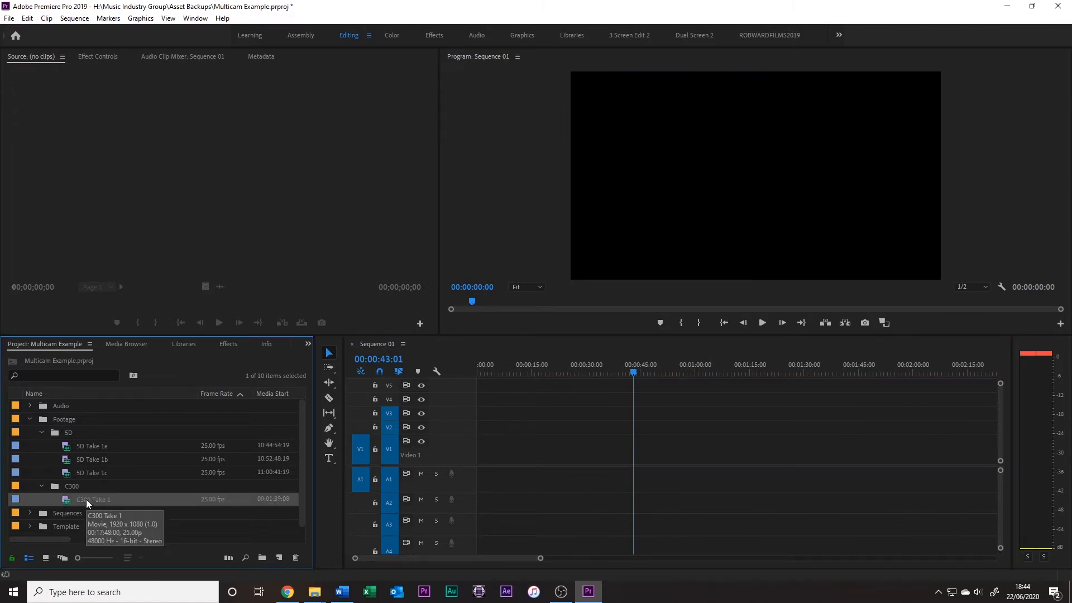
{"action": "left_click", "coordinate": [86, 445], "text": "ctrl"}
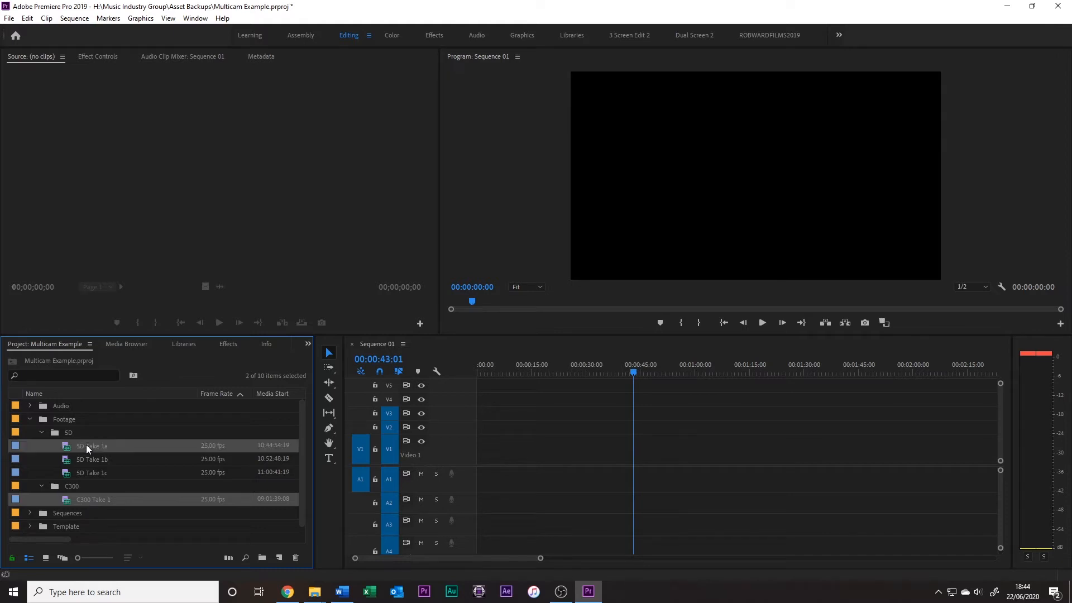
{"action": "right_click", "coordinate": [67, 499]}
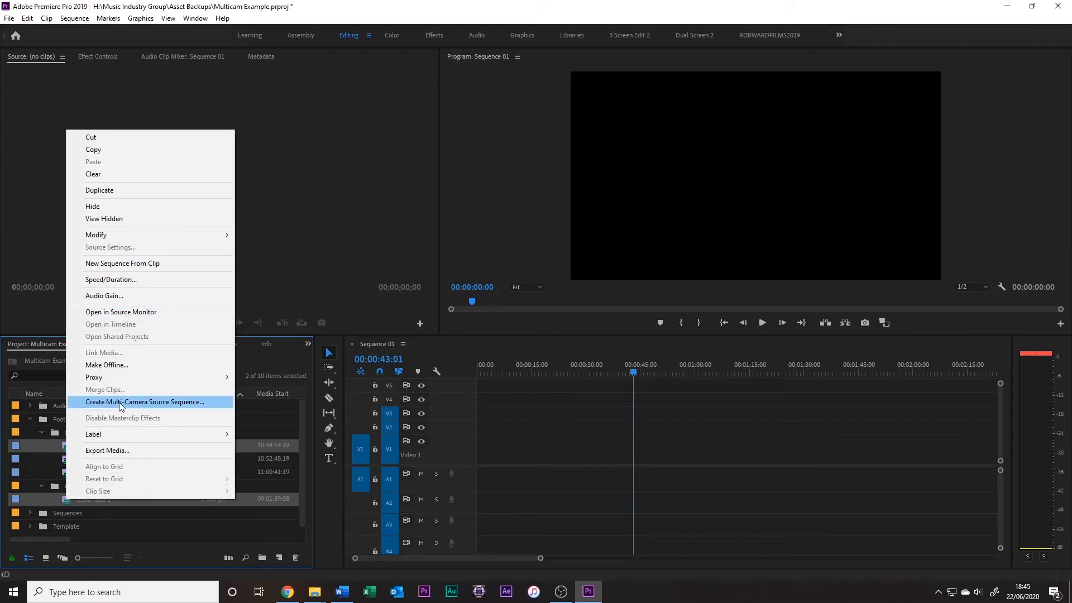
{"action": "left_click", "coordinate": [155, 404]}
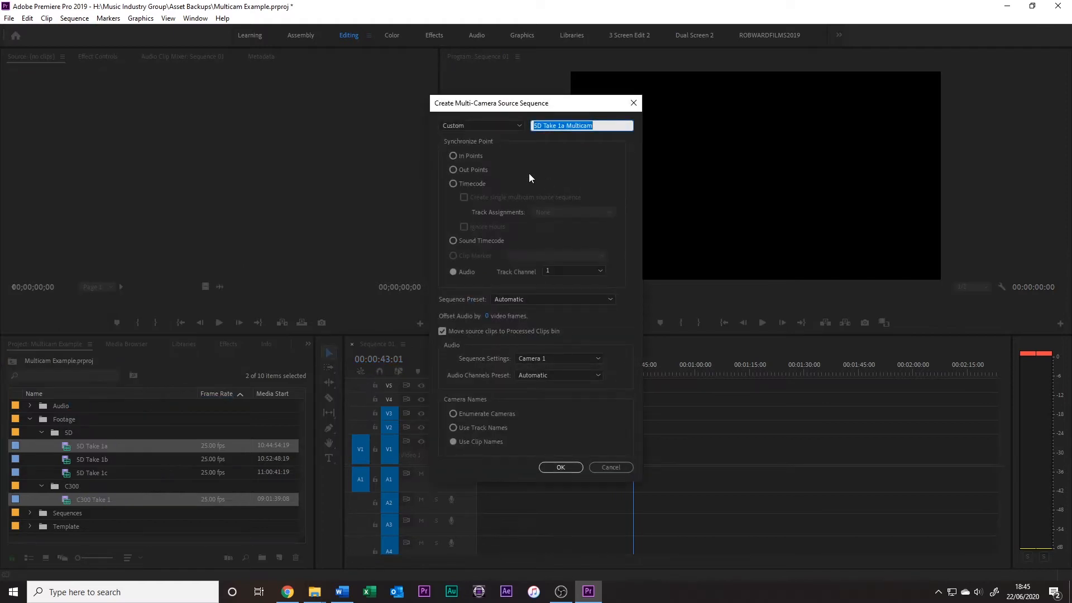
Create the multi-camera source sequence as Multicam Example, with enumerated cameras and without moving source clips to the Processed Clips bin
{"action": "left_click", "coordinate": [444, 331]}
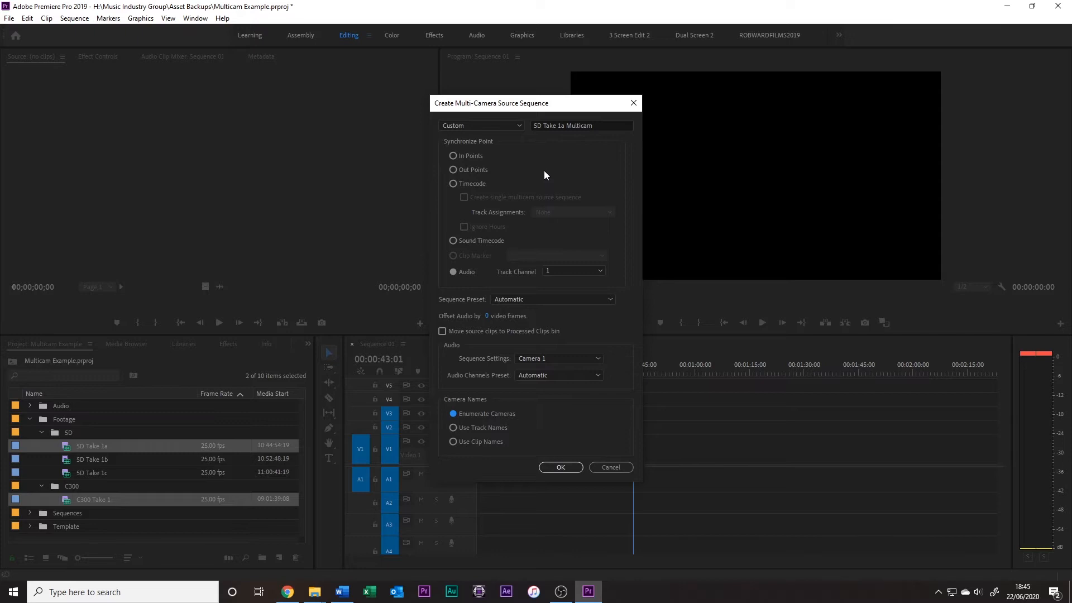
{"action": "left_click", "coordinate": [519, 126]}
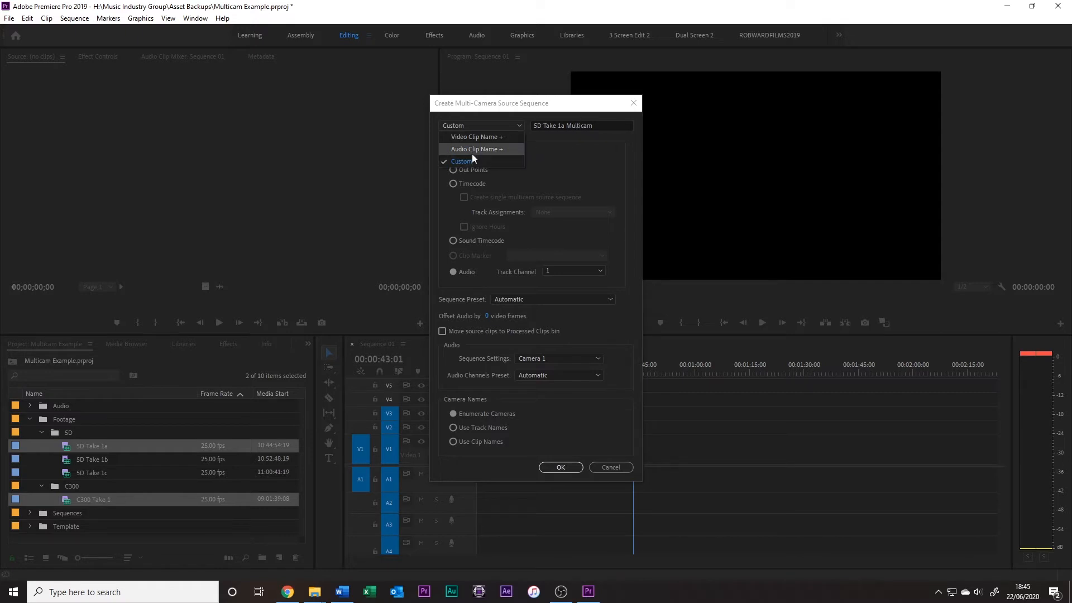
{"action": "left_click", "coordinate": [564, 126]}
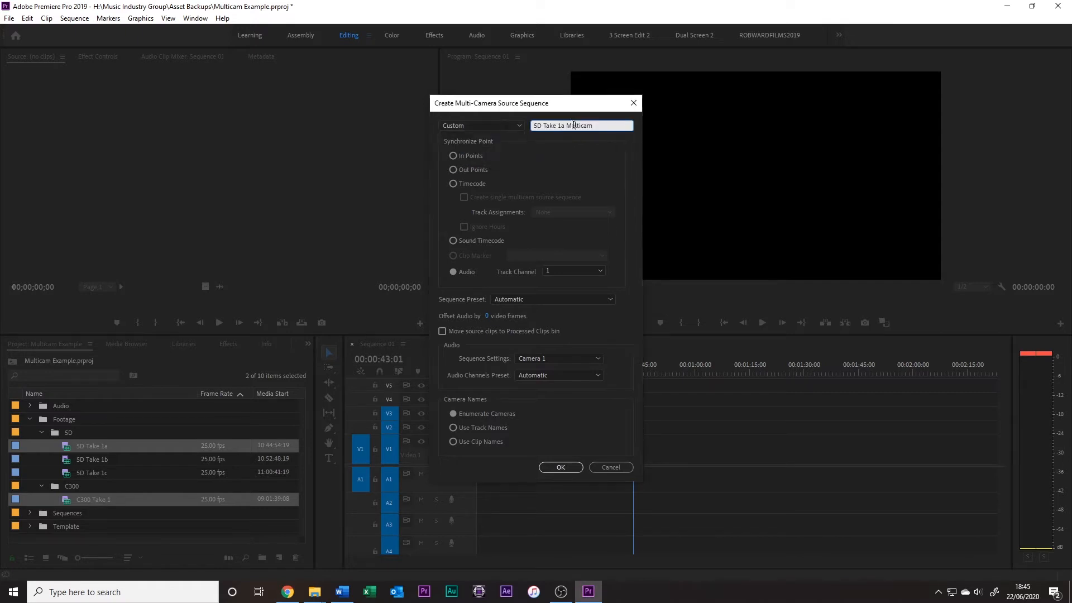
{"action": "double_click", "coordinate": [583, 124]}
{"action": "triple_click", "coordinate": [585, 123]}
{"action": "type", "text": "Multicam Example"}
{"action": "left_click", "coordinate": [508, 166]}
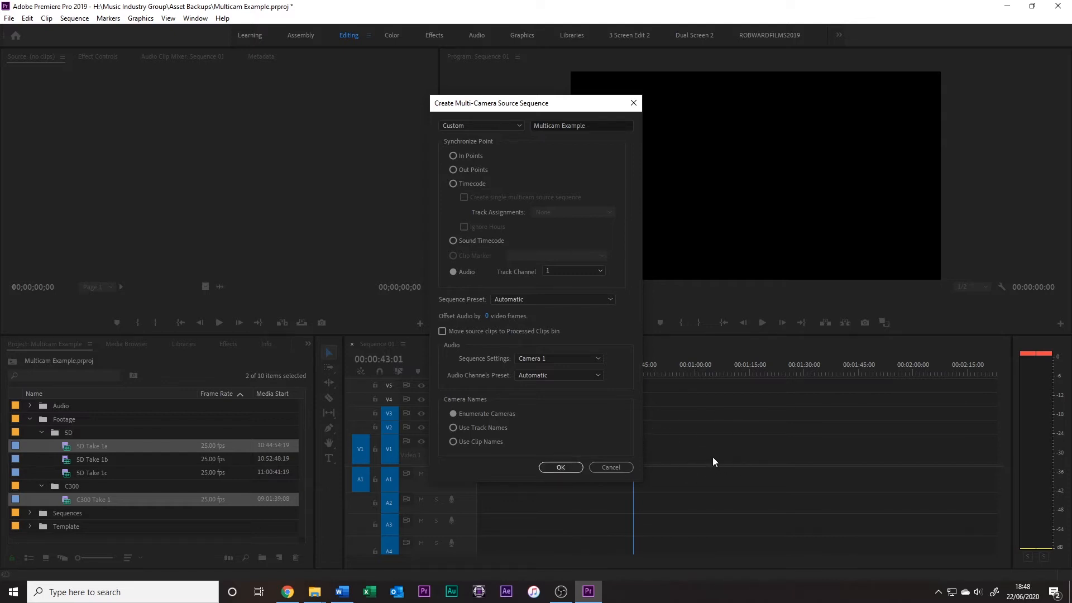
{"action": "left_click", "coordinate": [570, 468]}
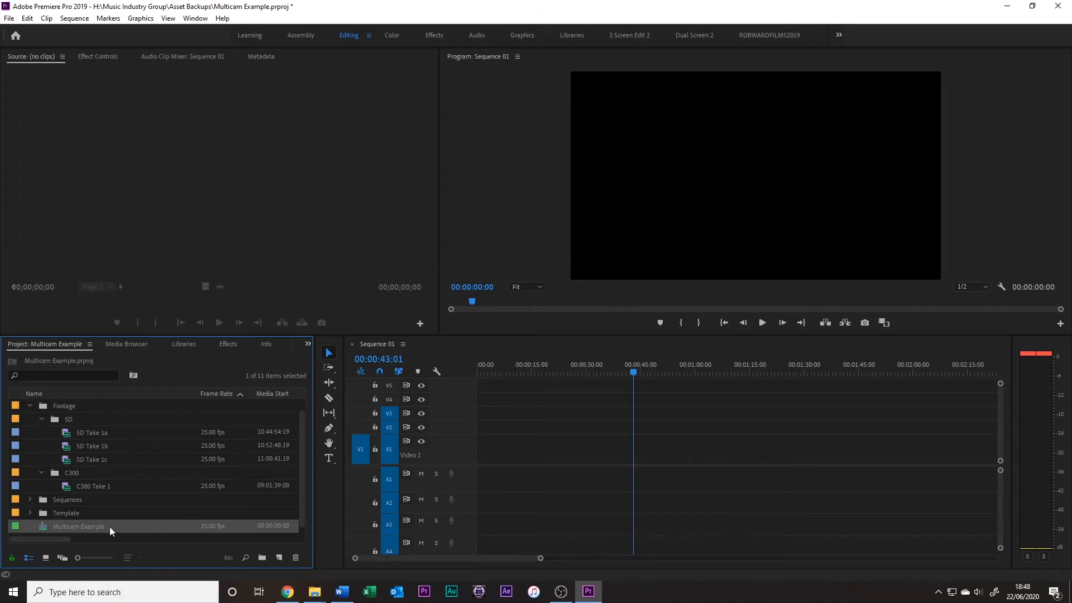
Open Multicam Example in the Source monitor and place it at the start of V1 and A1 in Sequence 01
{"action": "left_click", "coordinate": [44, 526]}
{"action": "double_click", "coordinate": [45, 529]}
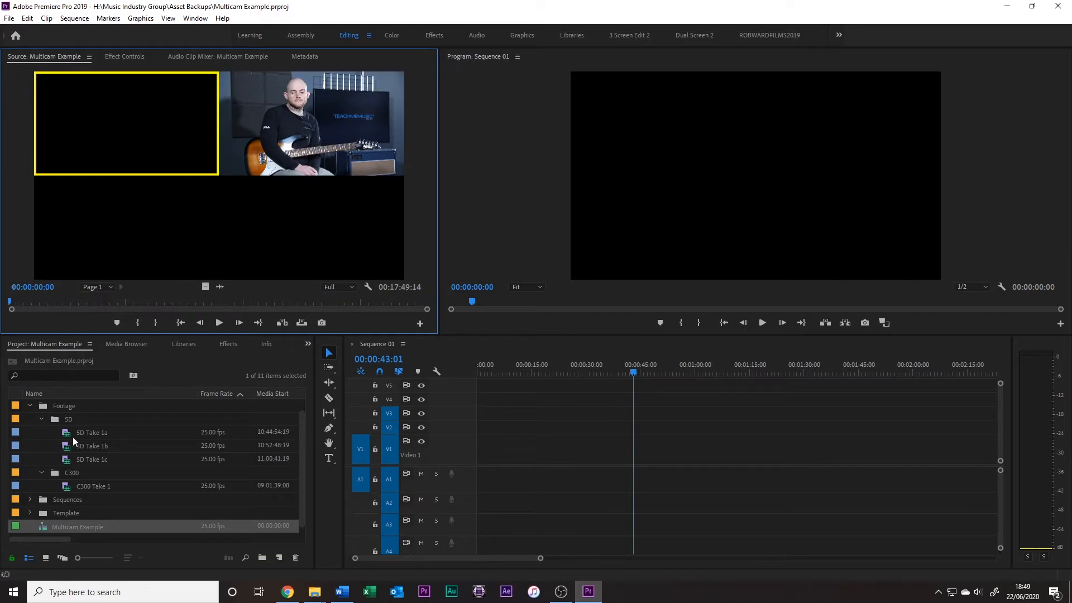
{"action": "left_click_drag", "start_coordinate": [63, 525], "coordinate": [474, 454]}
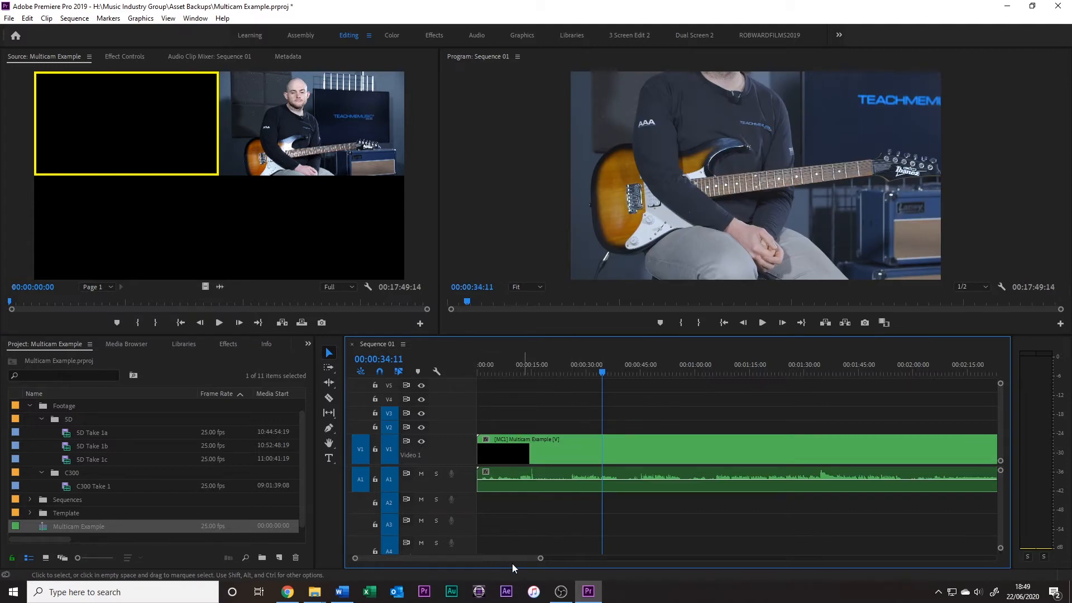
Scrub through the Multicam Example clip on V1 and set its active angle to Camera 2
{"action": "left_click_drag", "start_coordinate": [528, 558], "coordinate": [706, 557]}
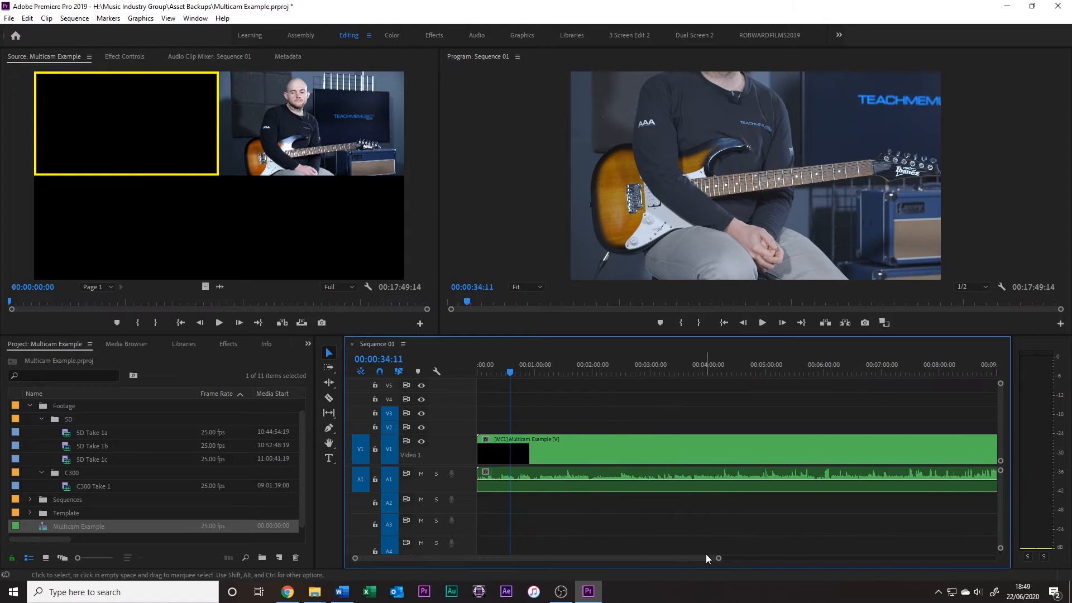
{"action": "left_click_drag", "start_coordinate": [624, 370], "coordinate": [581, 372]}
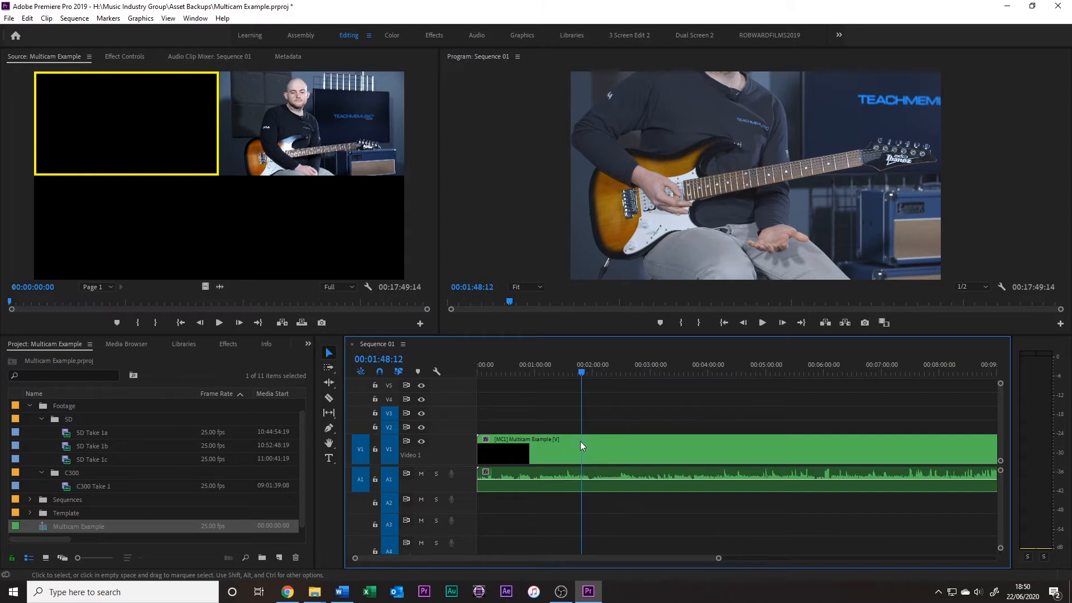
{"action": "left_click_drag", "start_coordinate": [617, 373], "coordinate": [638, 403]}
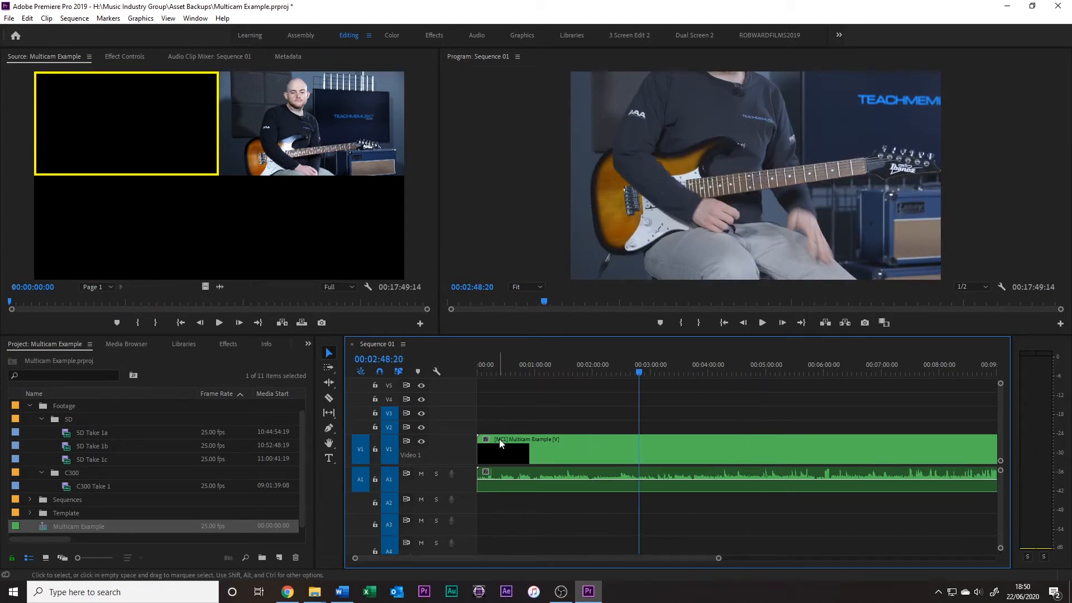
{"action": "right_click", "coordinate": [591, 445]}
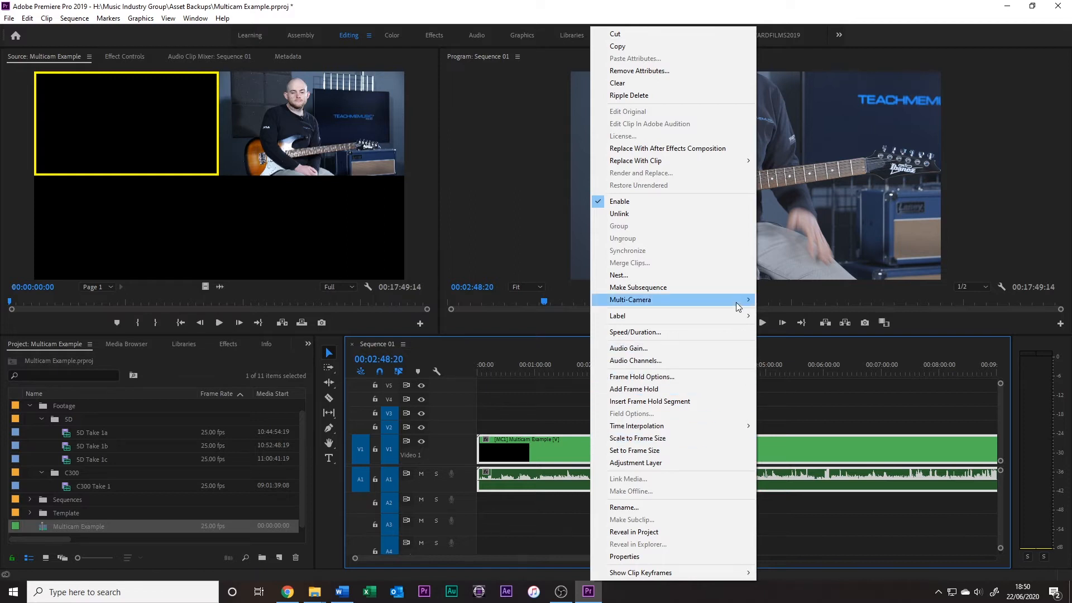
{"action": "mouse_move", "coordinate": [735, 303]}
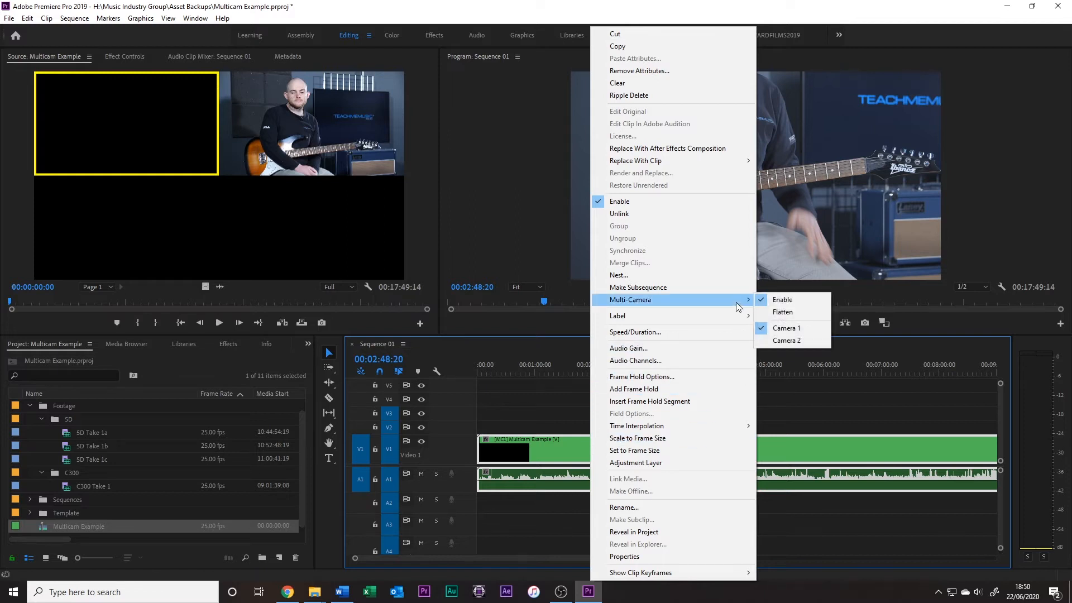
{"action": "left_click", "coordinate": [799, 339]}
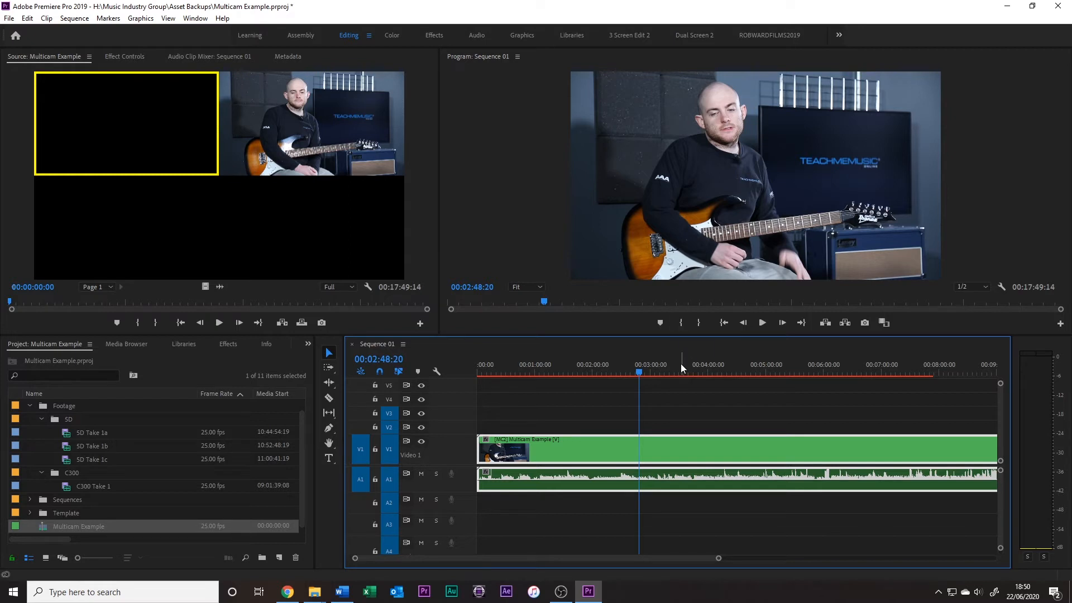
Set the whole Multicam Example clip's active angle back to Camera 1 and check the picture at about 00:03:27
{"action": "left_click", "coordinate": [575, 372]}
{"action": "left_click_drag", "start_coordinate": [574, 372], "coordinate": [637, 382]}
{"action": "right_click", "coordinate": [635, 457]}
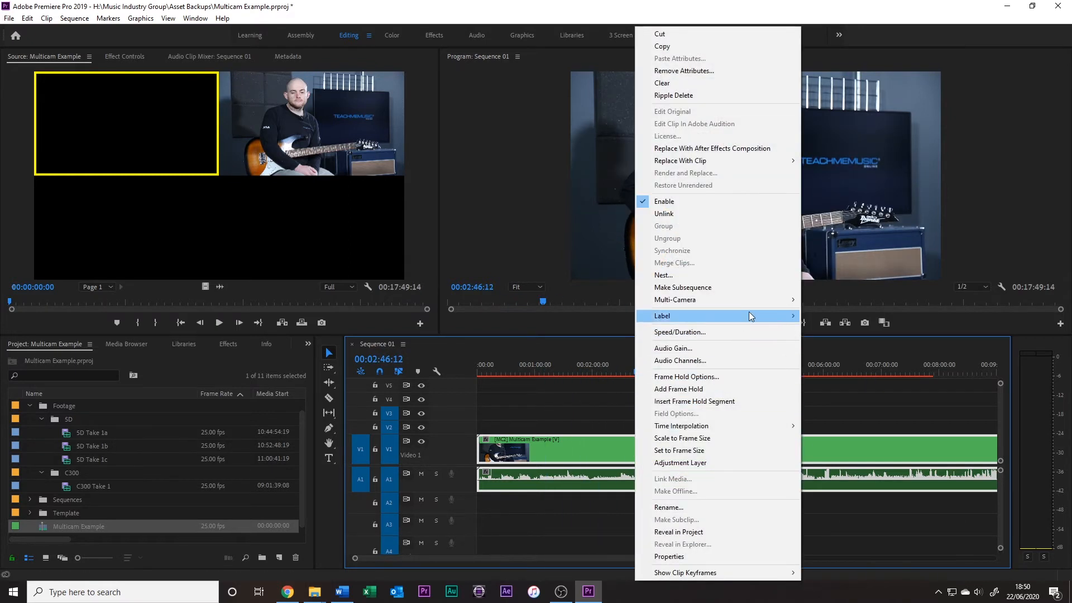
{"action": "left_click", "coordinate": [832, 328]}
{"action": "left_click_drag", "start_coordinate": [643, 369], "coordinate": [677, 373]}
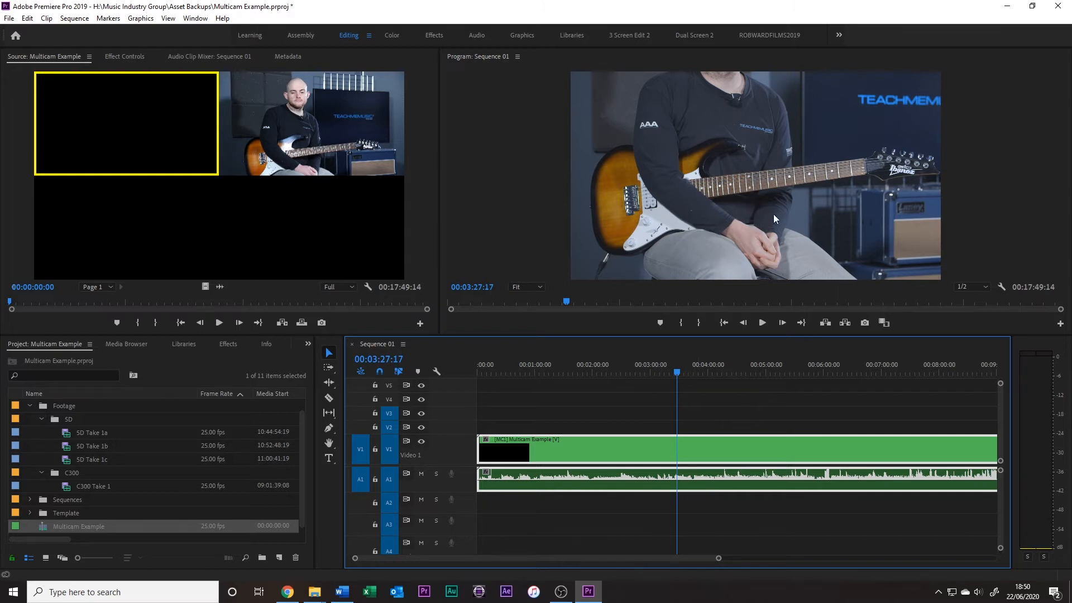
Set the Program monitor's display mode to Multi-Camera
{"action": "right_click", "coordinate": [732, 188]}
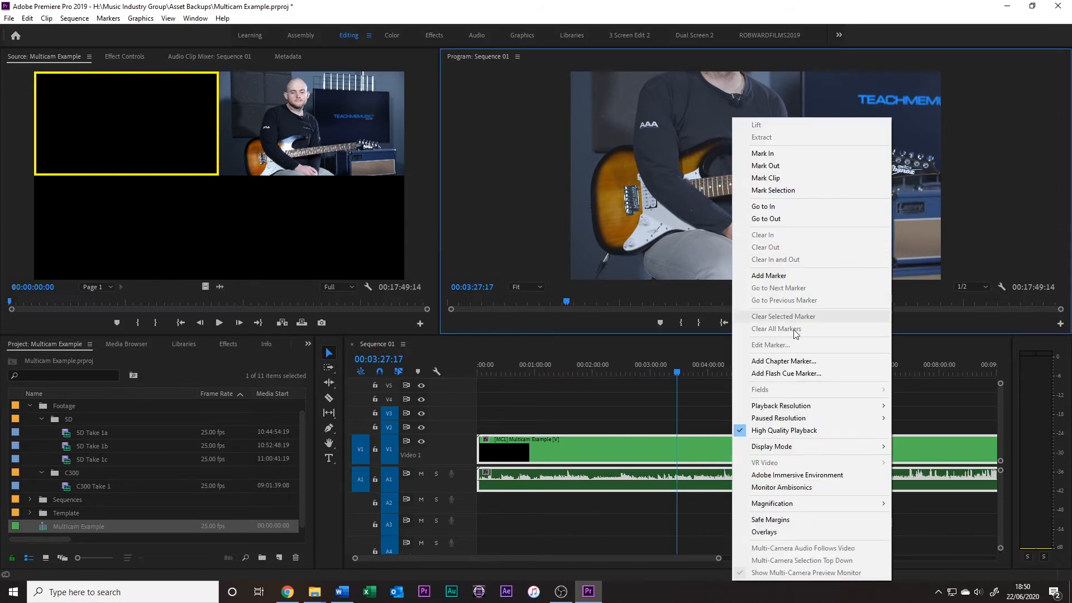
{"action": "mouse_move", "coordinate": [809, 446]}
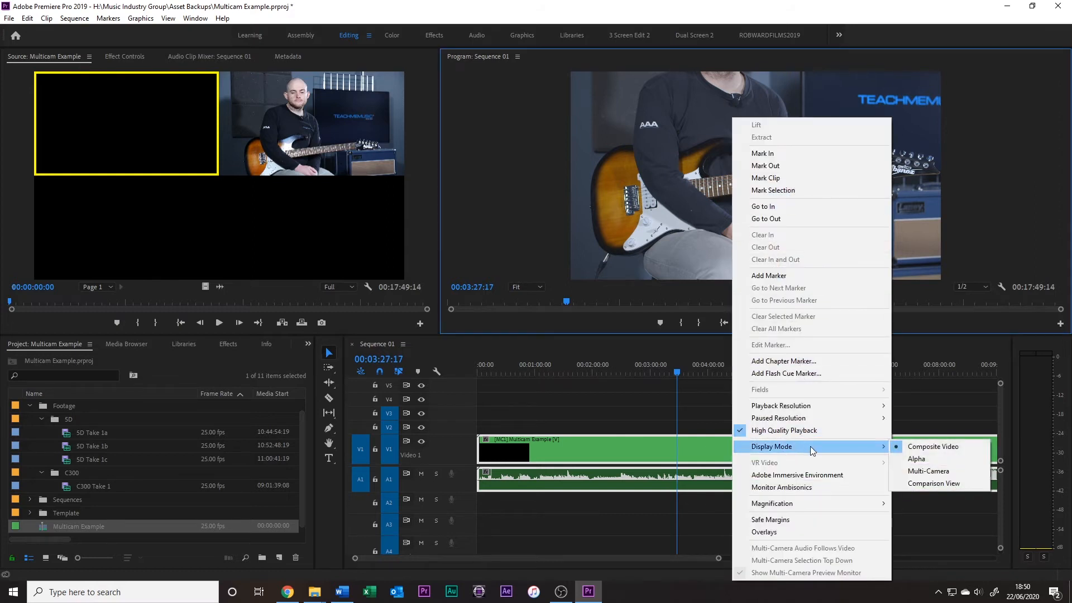
{"action": "left_click", "coordinate": [916, 473]}
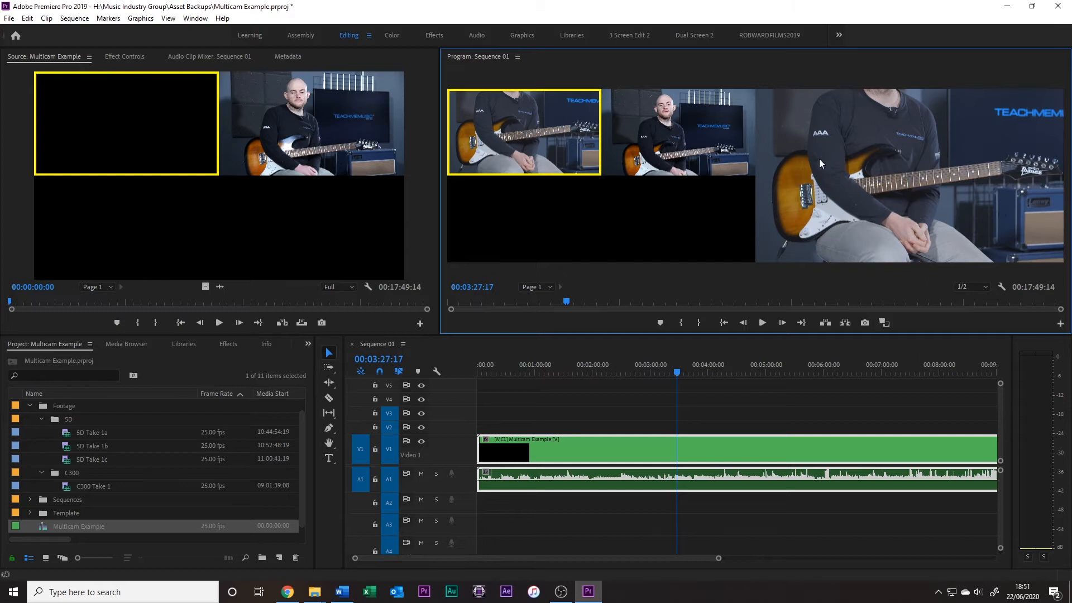
Play the sequence from about 00:02:17 and live-switch to Camera 2 and back to Camera 1, stopping at about 00:02:25
{"action": "left_click_drag", "start_coordinate": [705, 371], "coordinate": [756, 371]}
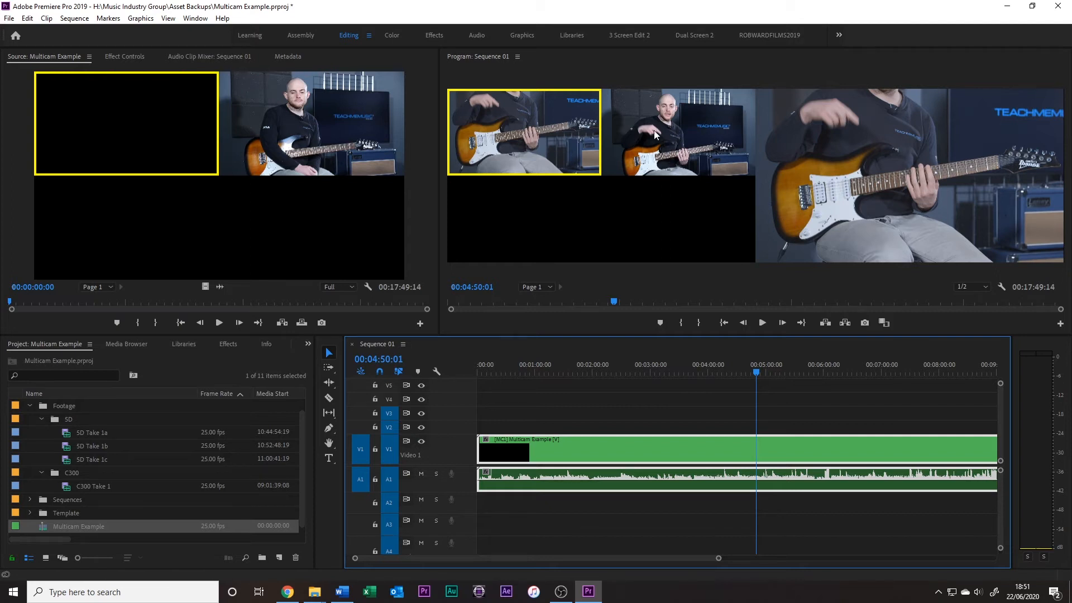
{"action": "left_click_drag", "start_coordinate": [643, 364], "coordinate": [612, 366]}
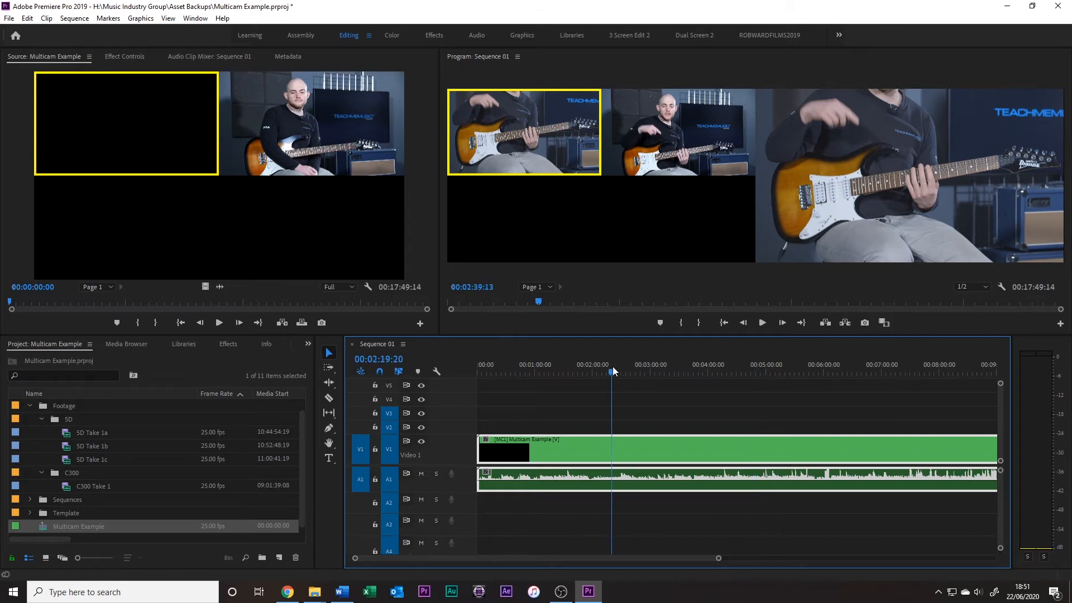
{"action": "key", "text": "space"}
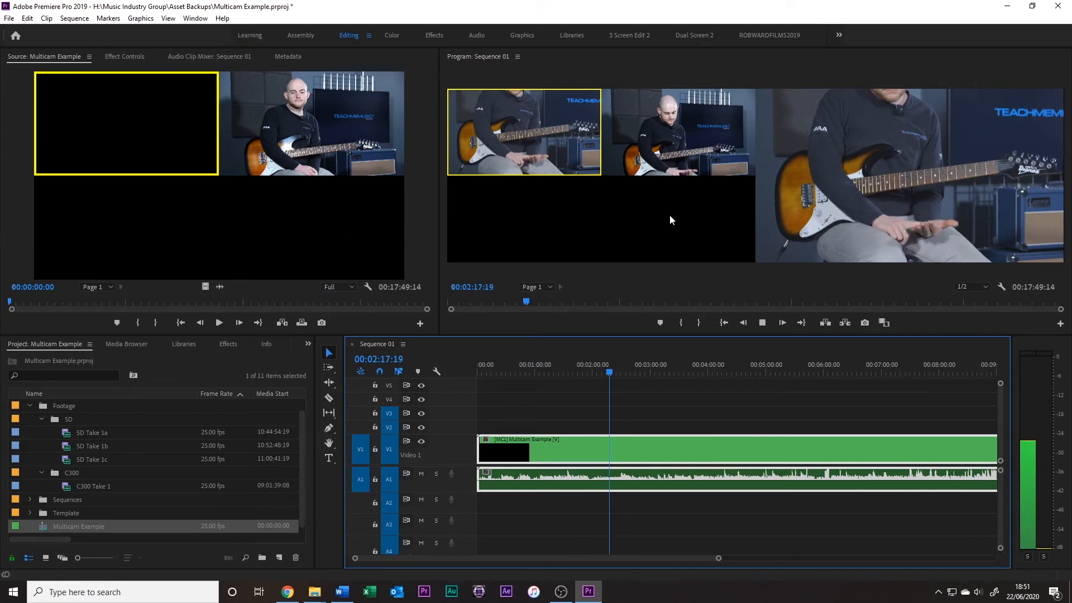
{"action": "left_click", "coordinate": [666, 136]}
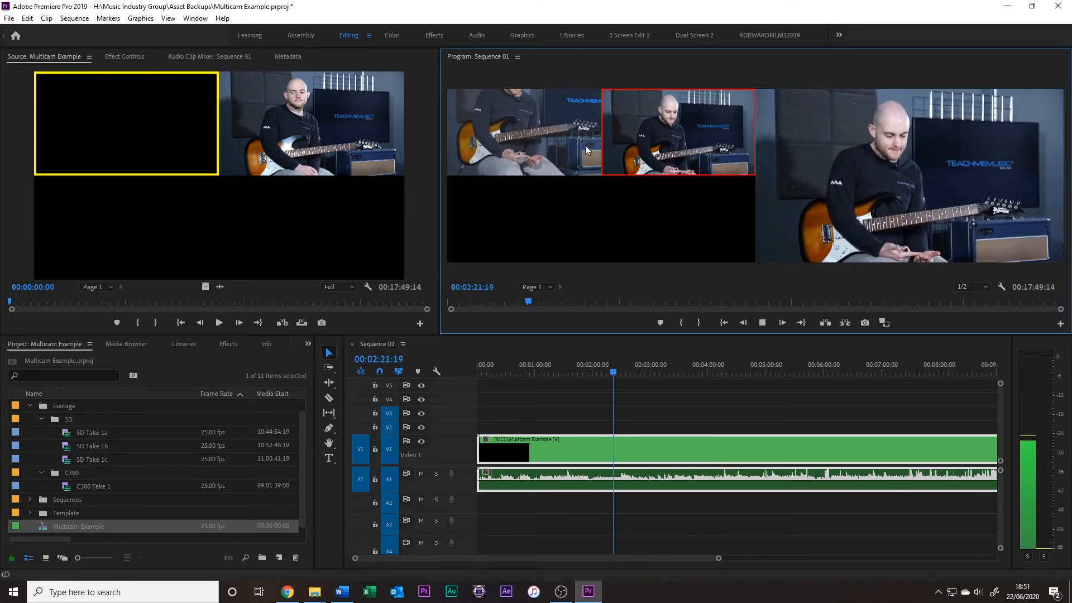
{"action": "left_click", "coordinate": [540, 125]}
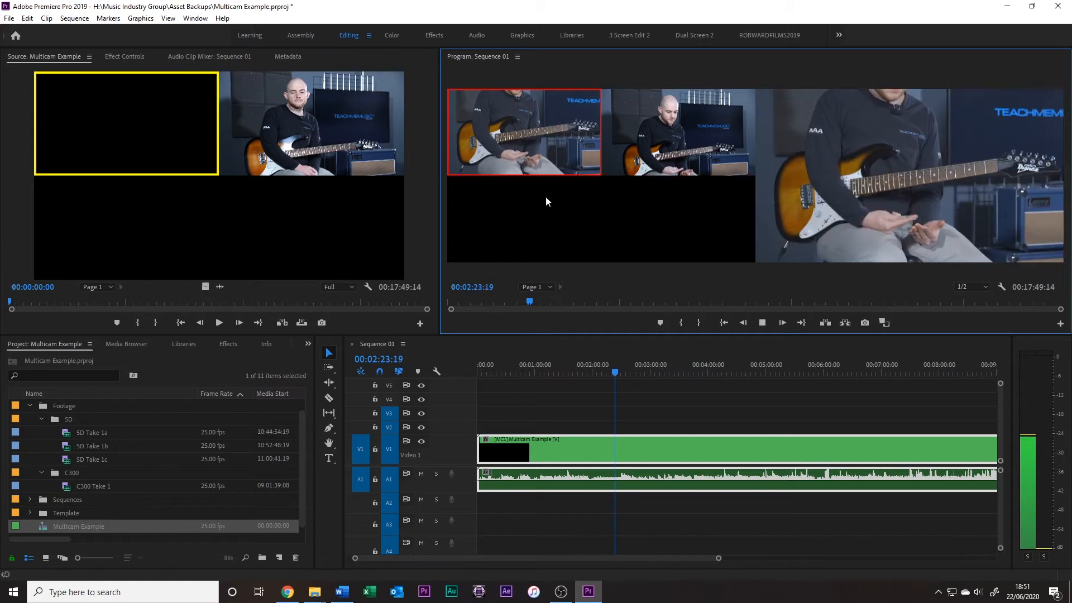
{"action": "key", "text": "space"}
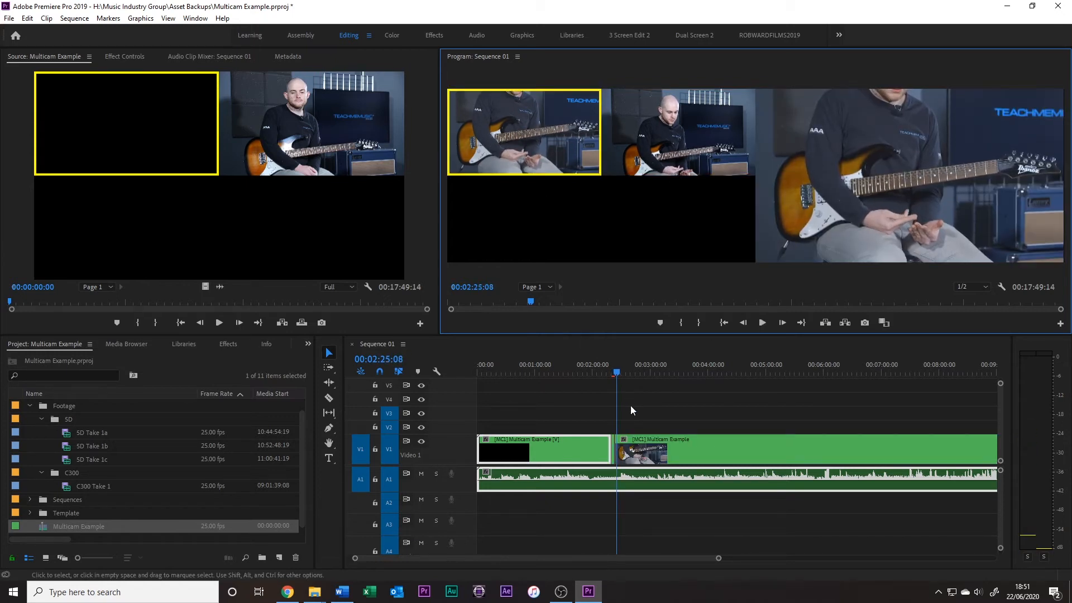
Play from 00:02:38:17 and live-switch to Camera 2, Camera 1 and Camera 2 again, stopping at about 00:02:49
{"action": "left_click_drag", "start_coordinate": [719, 558], "coordinate": [619, 565]}
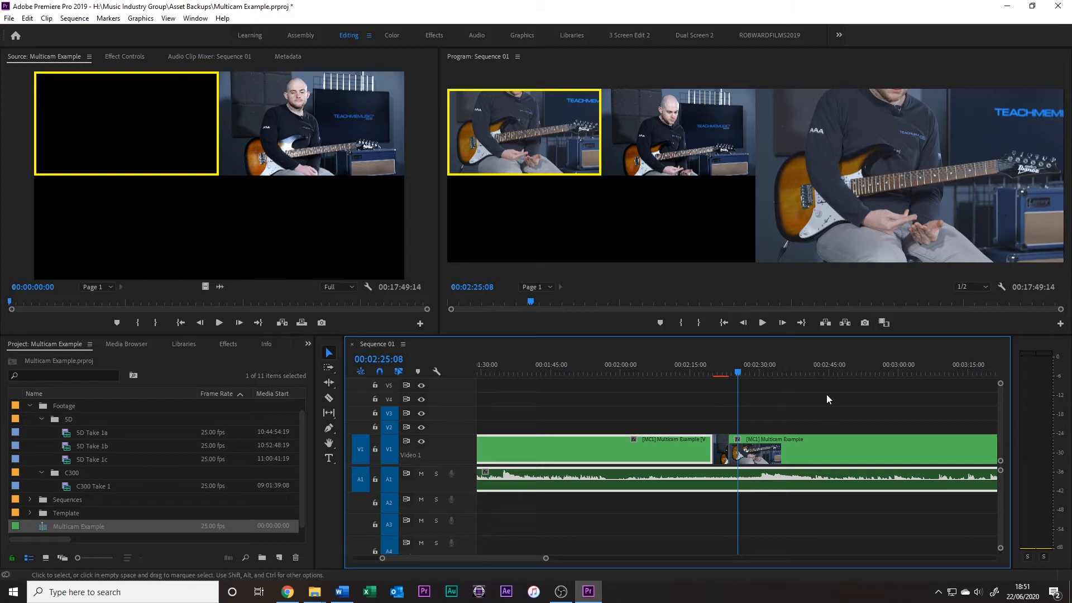
{"action": "left_click", "coordinate": [801, 367]}
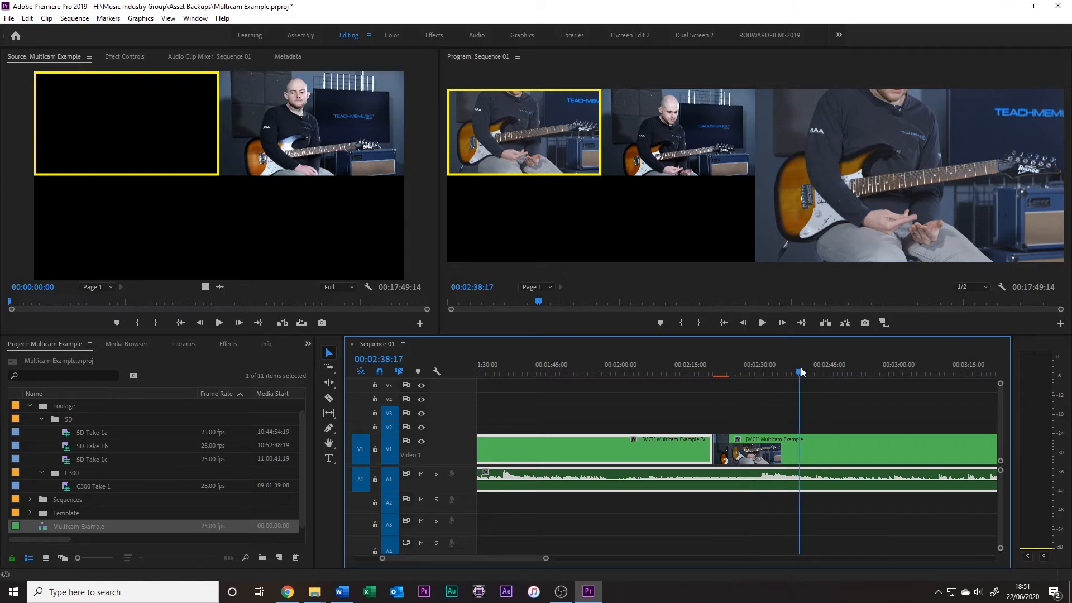
{"action": "key", "text": "space"}
{"action": "left_click", "coordinate": [689, 137]}
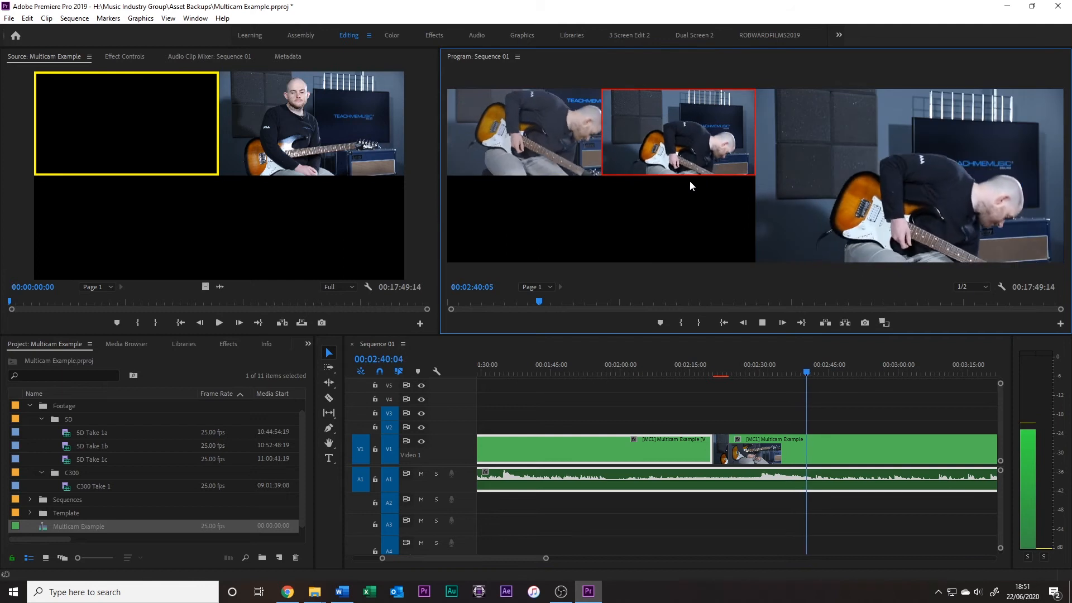
{"action": "left_click", "coordinate": [550, 132]}
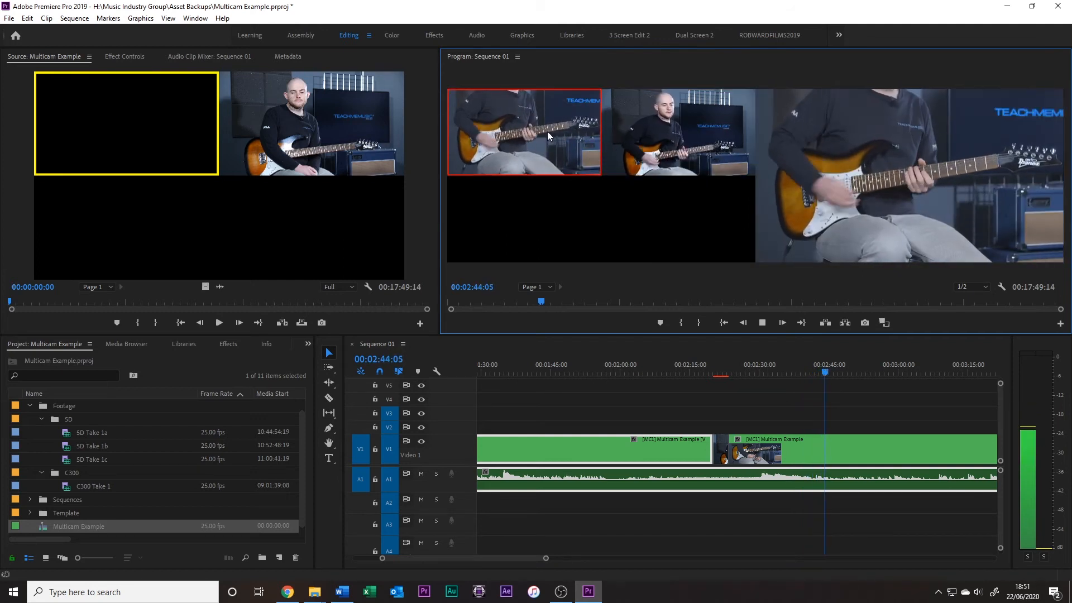
{"action": "left_click", "coordinate": [673, 128]}
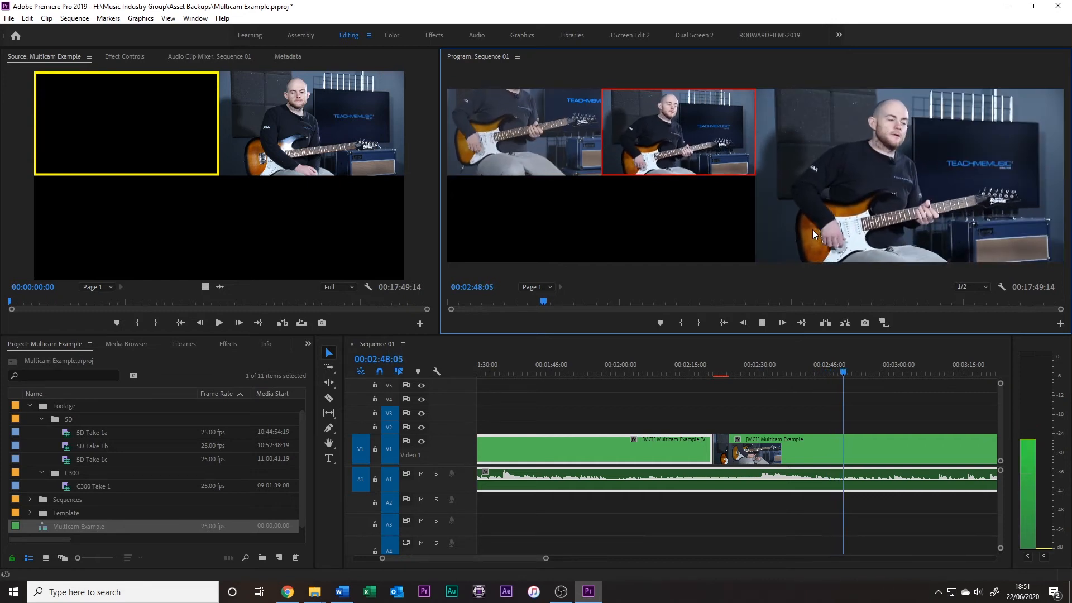
{"action": "key", "text": "space"}
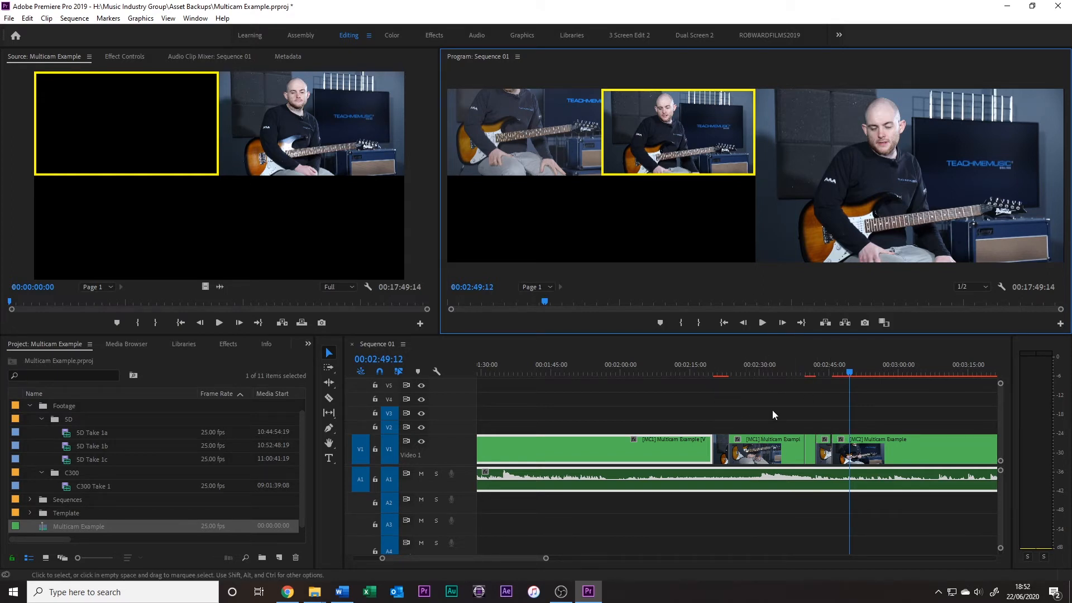
Move the camera cut near 00:02:45 about one second later and the cut near 00:02:40 about one second earlier
{"action": "left_click", "coordinate": [828, 368]}
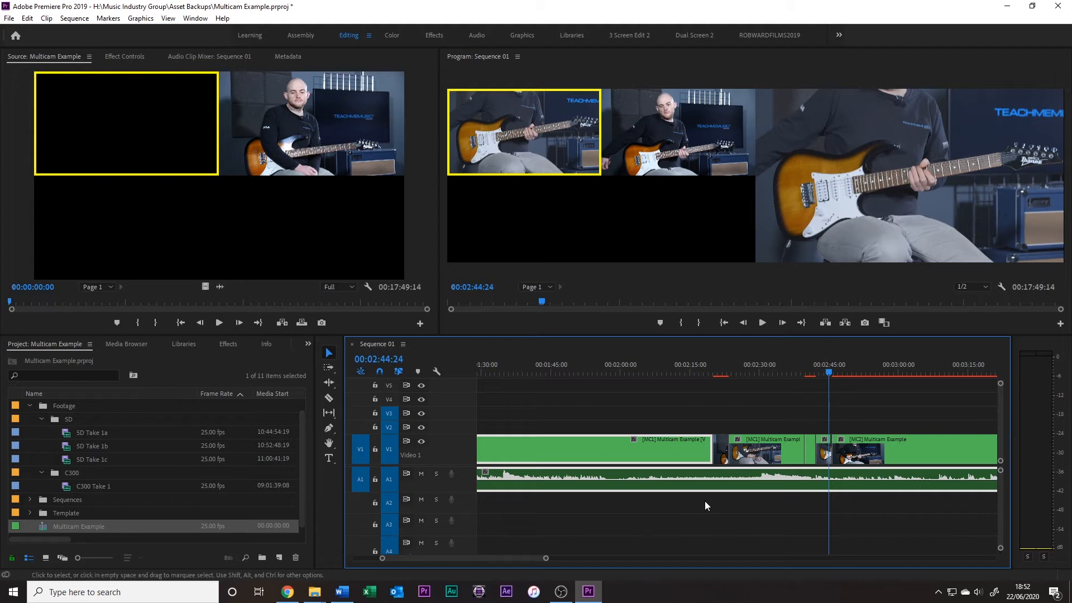
{"action": "left_click_drag", "start_coordinate": [546, 559], "coordinate": [514, 558]}
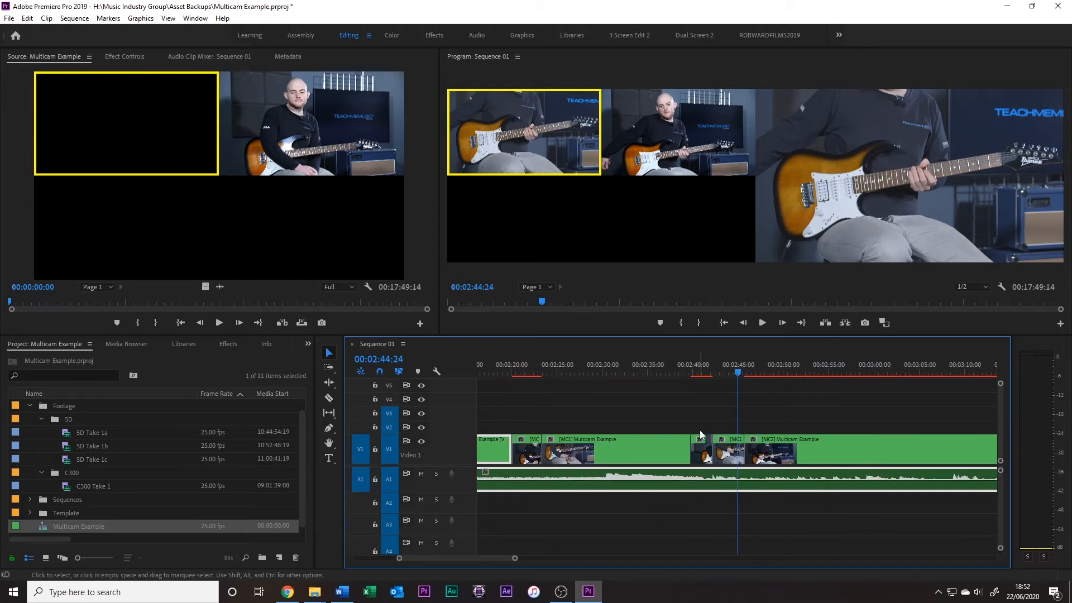
{"action": "left_click_drag", "start_coordinate": [746, 446], "coordinate": [756, 447]}
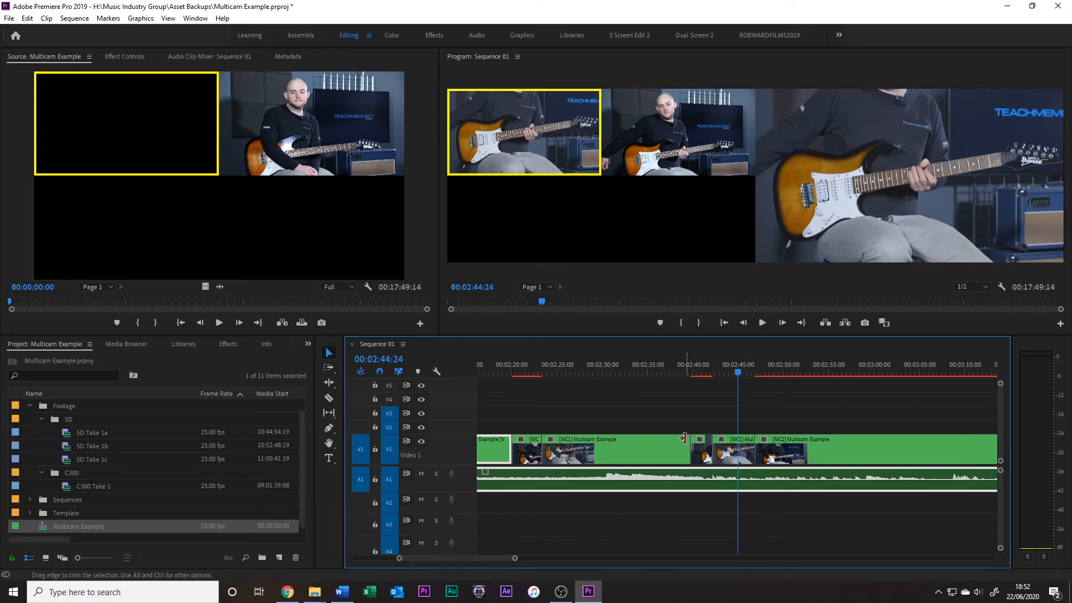
{"action": "left_click_drag", "start_coordinate": [688, 442], "coordinate": [686, 444]}
Change the clip at 00:02:43:14 from Camera 1 to Camera 2
{"action": "left_click", "coordinate": [666, 370]}
{"action": "left_click_drag", "start_coordinate": [738, 370], "coordinate": [725, 392]}
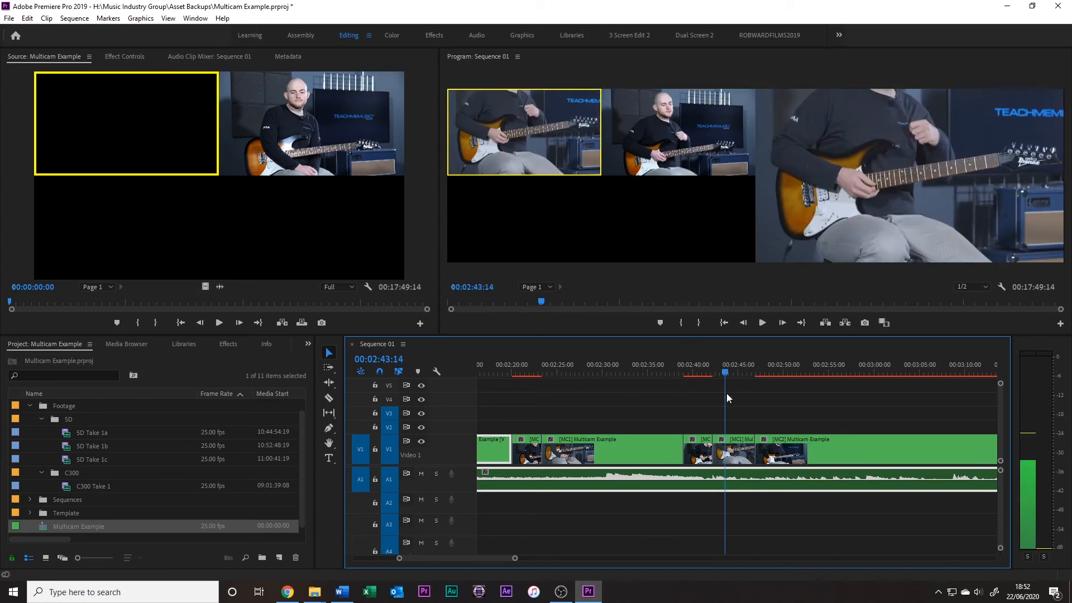
{"action": "left_click", "coordinate": [736, 452]}
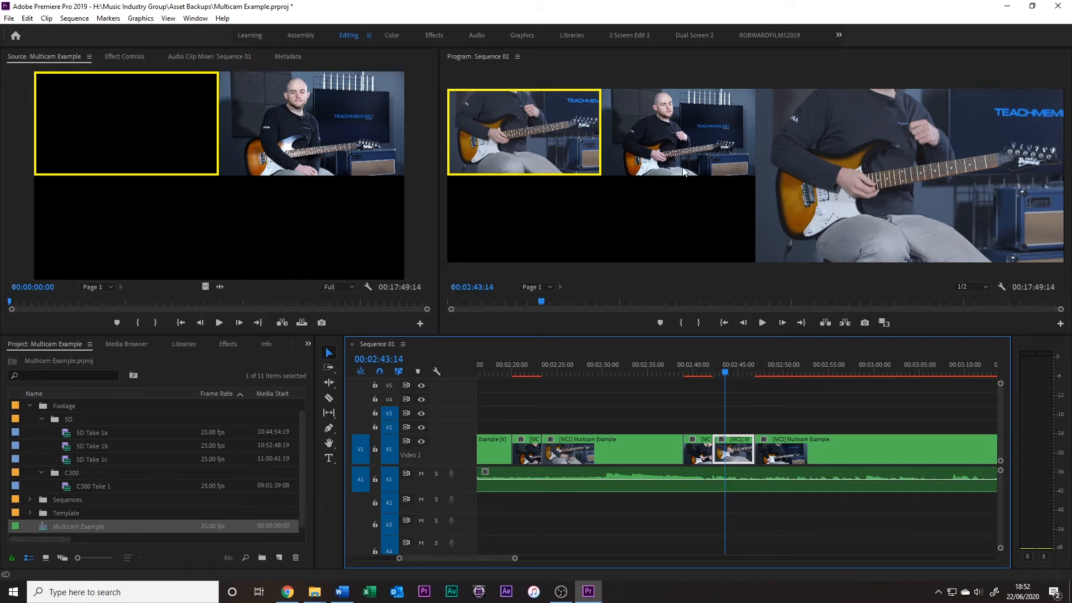
{"action": "left_click", "coordinate": [664, 129]}
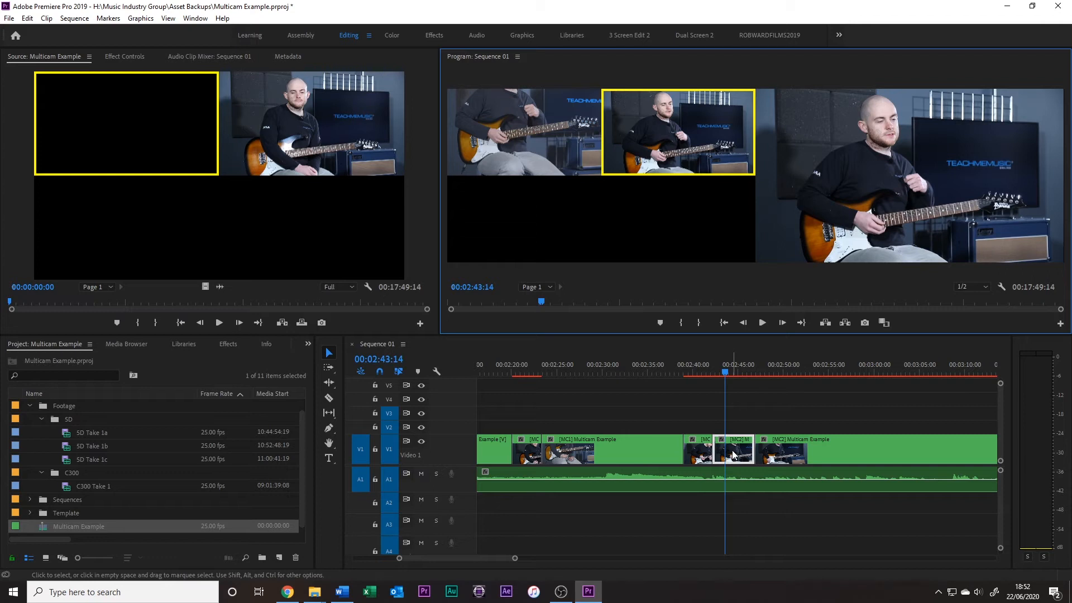
Switch the short clip at 00:02:41:11 to Camera 1
{"action": "left_click", "coordinate": [733, 375]}
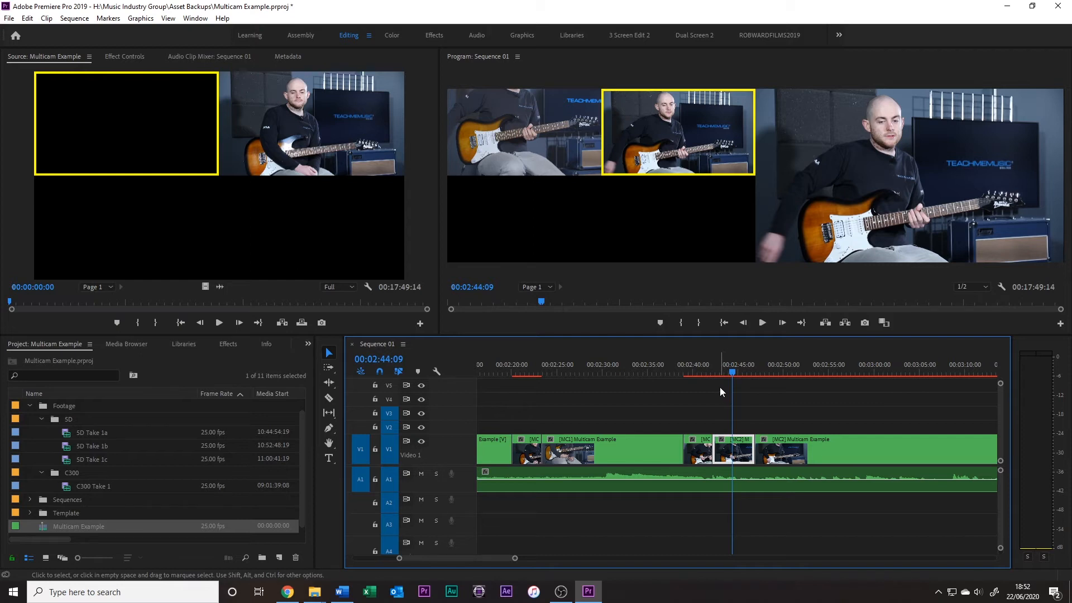
{"action": "left_click", "coordinate": [707, 370]}
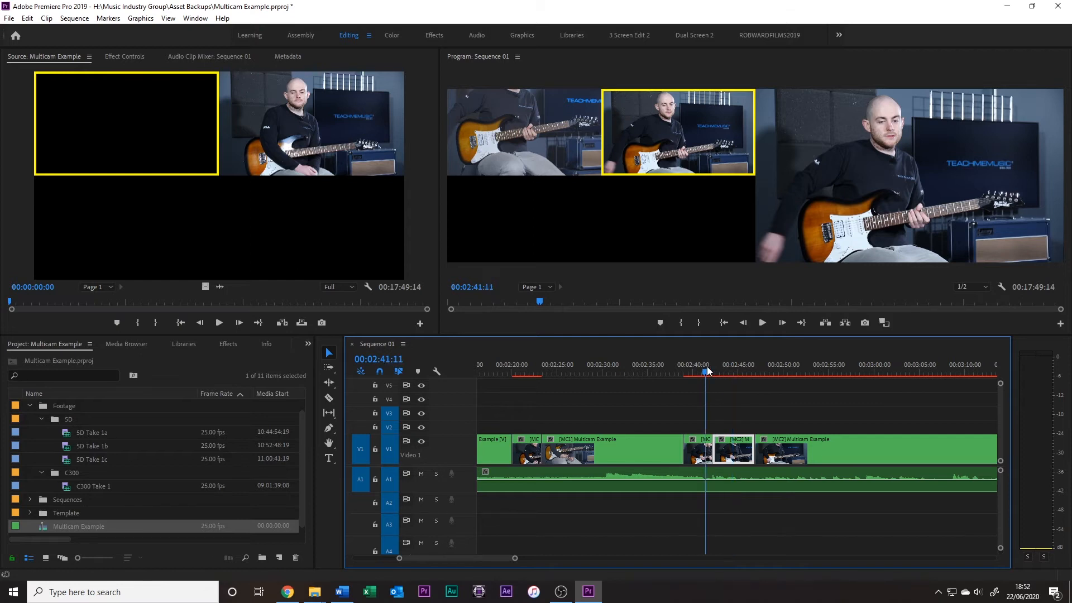
{"action": "left_click", "coordinate": [517, 117]}
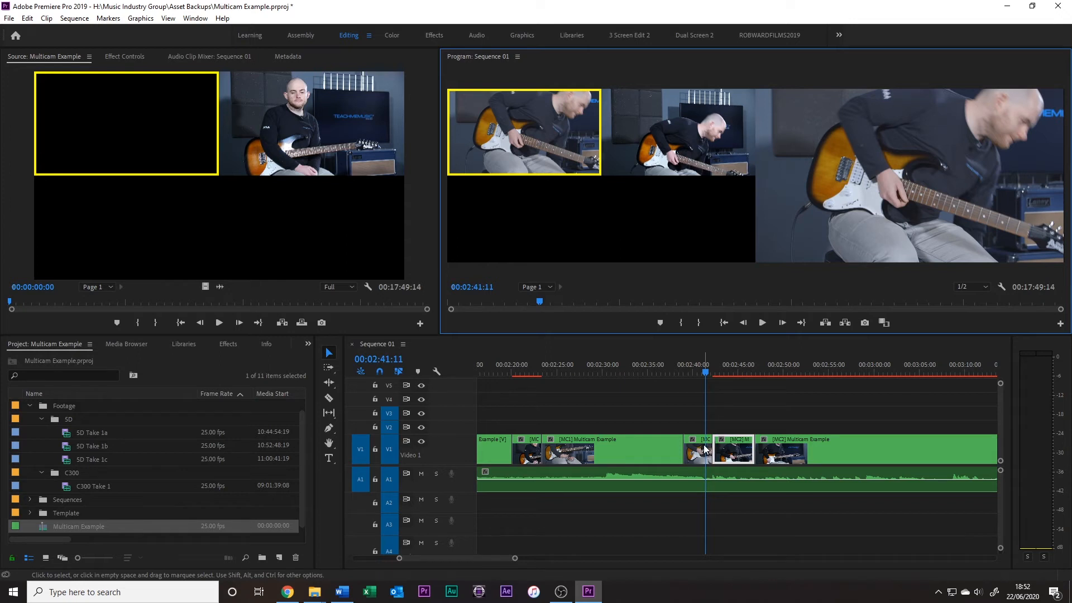
Play from about 00:02:40, live-switch to Camera 2, stop at 00:02:41:05, and save the project
{"action": "left_click", "coordinate": [692, 370]}
{"action": "key", "text": "space"}
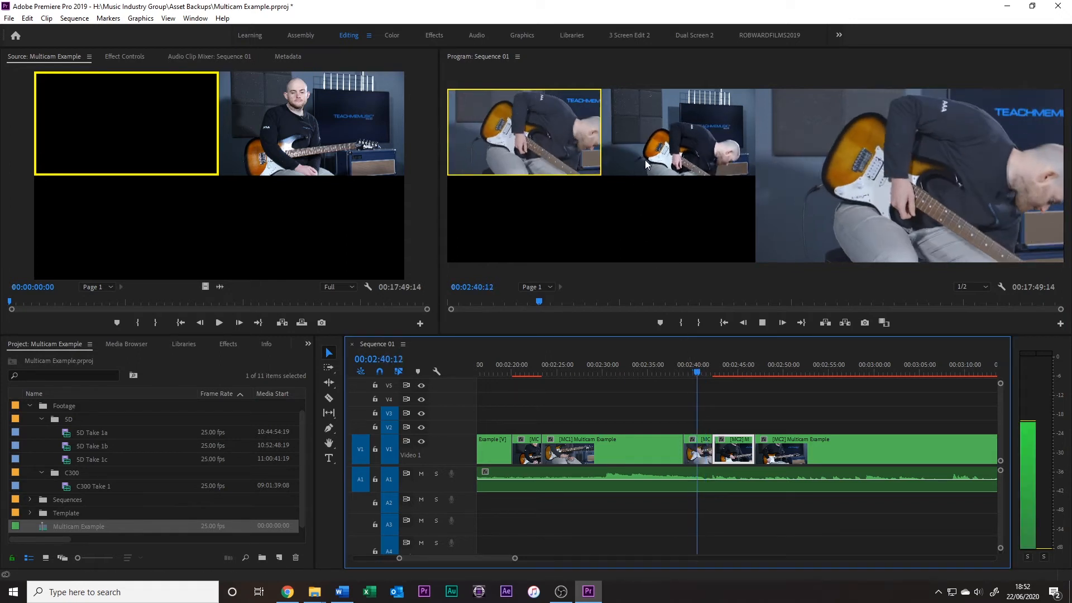
{"action": "left_click", "coordinate": [645, 160]}
{"action": "key", "text": "space"}
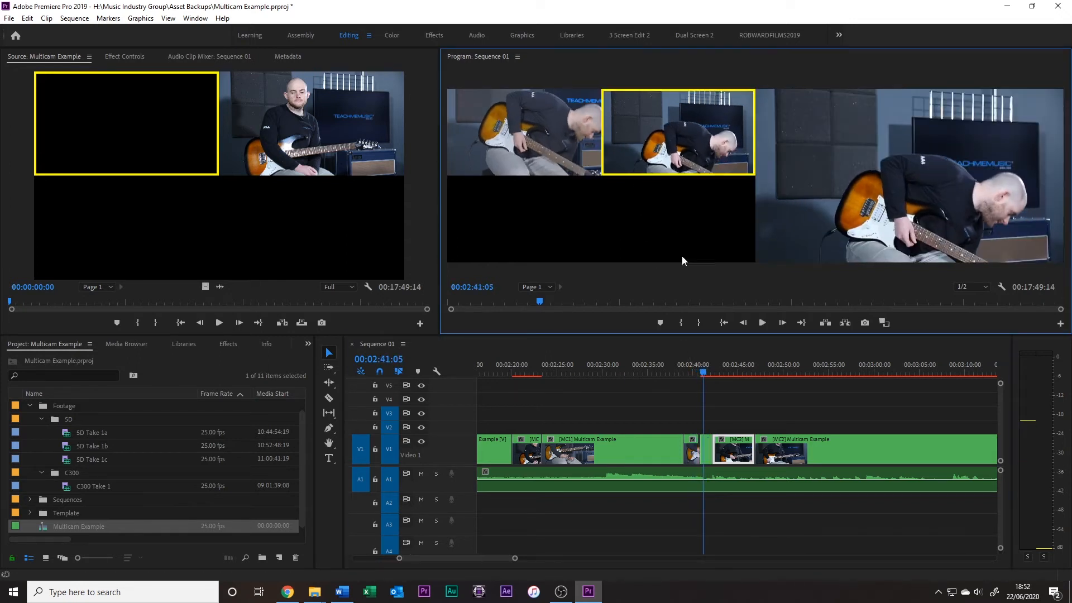
{"action": "left_click", "coordinate": [702, 447]}
{"action": "left_click_drag", "start_coordinate": [703, 448], "coordinate": [703, 448]}
{"action": "key", "text": "ctrl+s"}
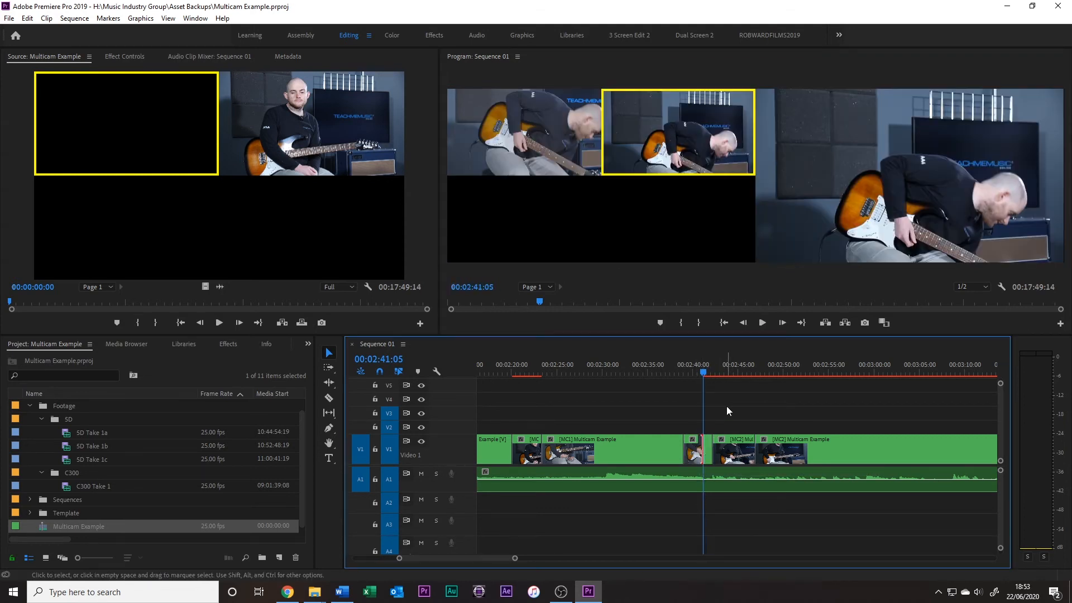
Check the playback resolution options available for the Program monitor
{"action": "left_click", "coordinate": [778, 368]}
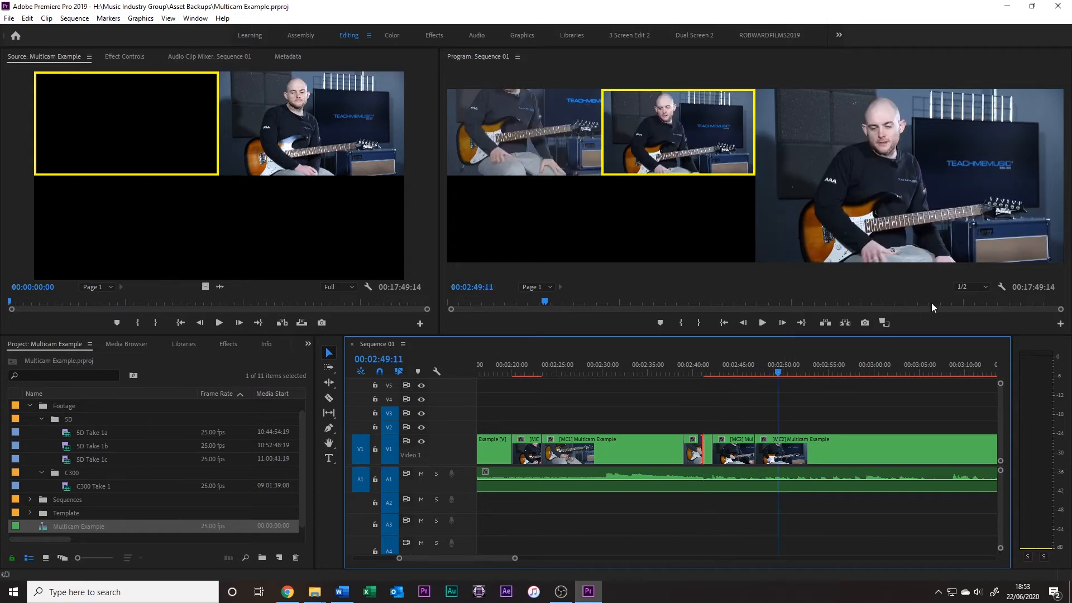
{"action": "left_click", "coordinate": [972, 286]}
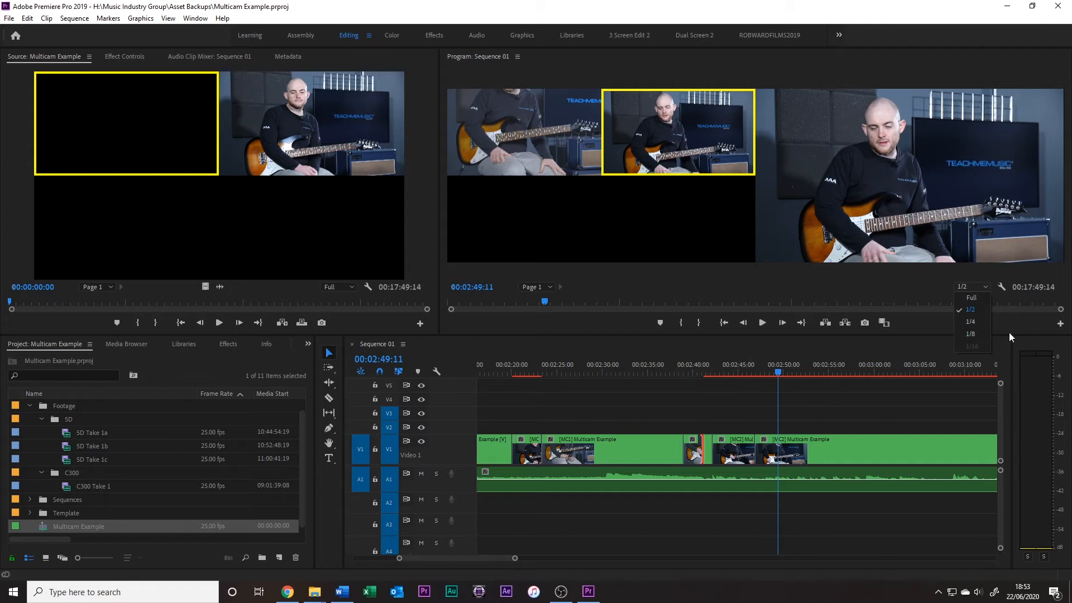
{"action": "left_click", "coordinate": [749, 367]}
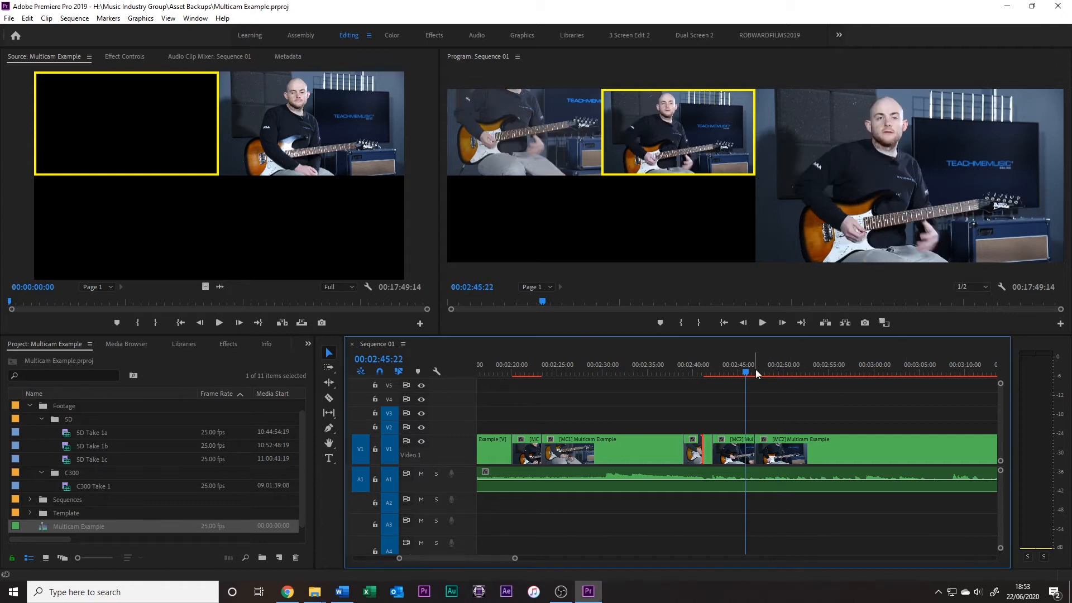
Examine the individual camera clips between about 00:02:43 and 00:02:51 in the sequence
{"action": "left_click", "coordinate": [782, 447]}
{"action": "left_click", "coordinate": [797, 369]}
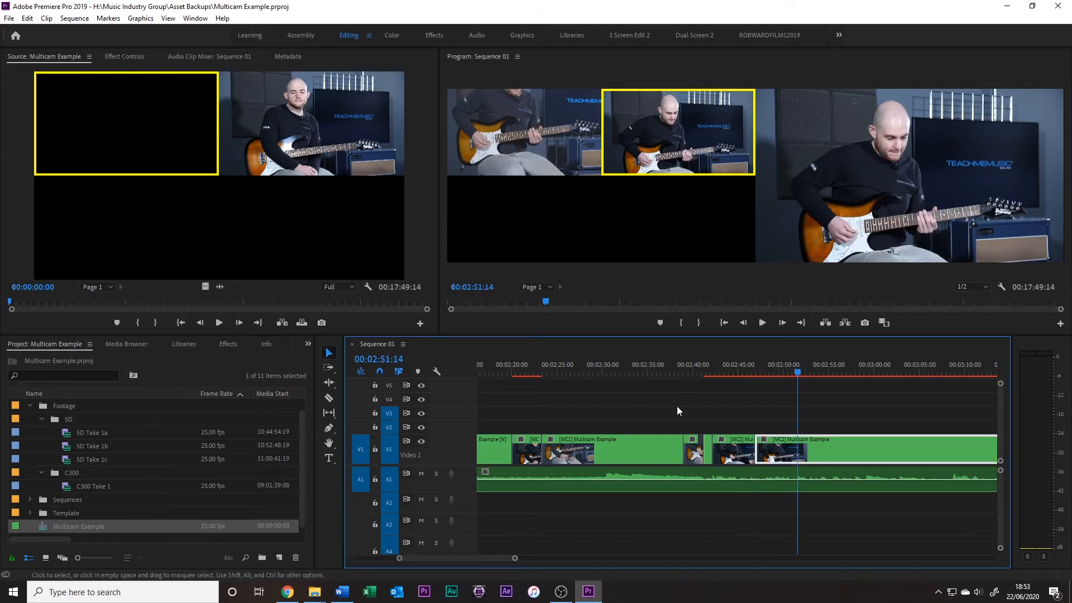
{"action": "left_click", "coordinate": [628, 369]}
{"action": "left_click", "coordinate": [737, 452]}
{"action": "left_click", "coordinate": [727, 369]}
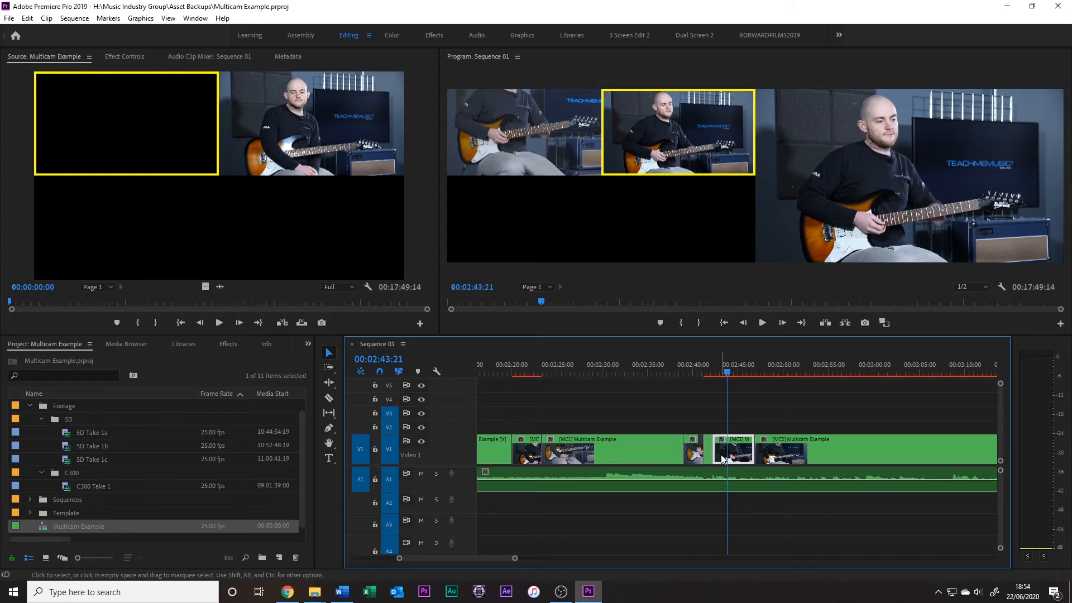
{"action": "left_click", "coordinate": [772, 369]}
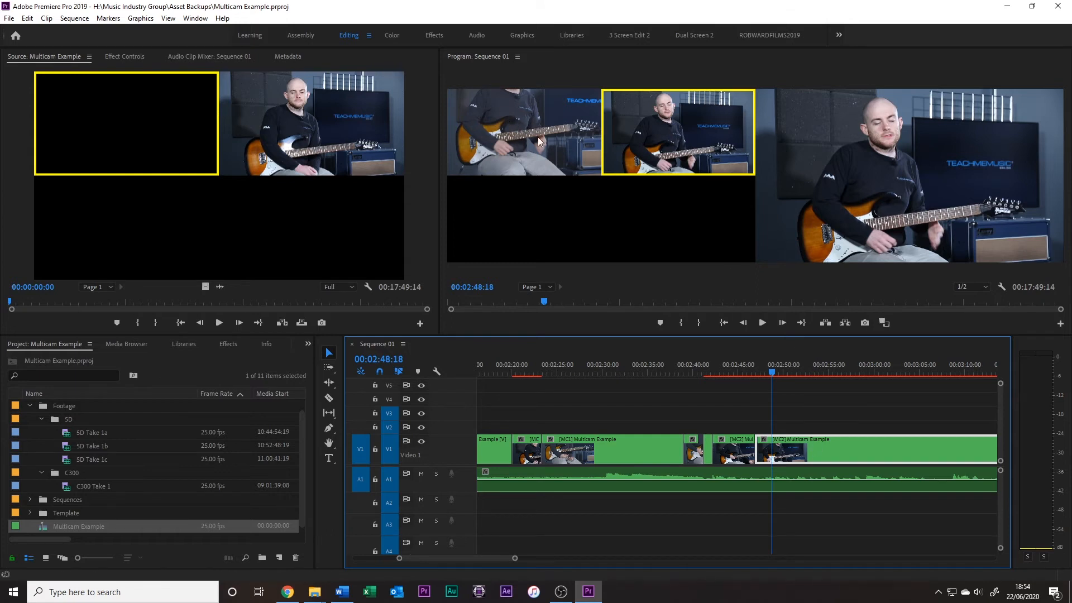
Find the Black & White video effect and apply it to the clip at 00:02:45:04
{"action": "left_click_drag", "start_coordinate": [775, 367], "coordinate": [739, 386]}
{"action": "left_click", "coordinate": [733, 450]}
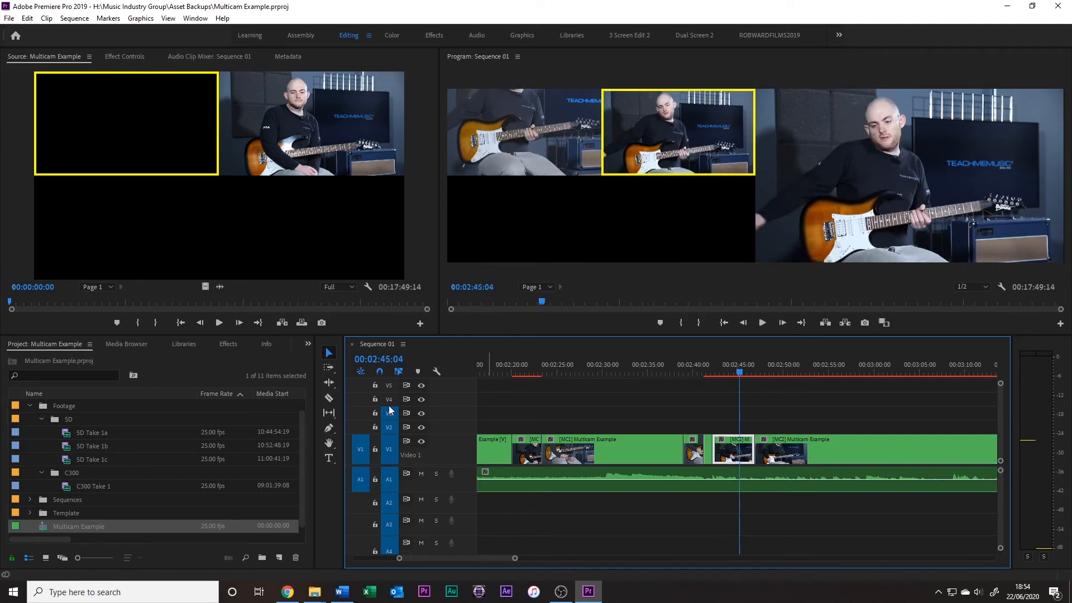
{"action": "left_click", "coordinate": [228, 344]}
{"action": "type", "text": "black"}
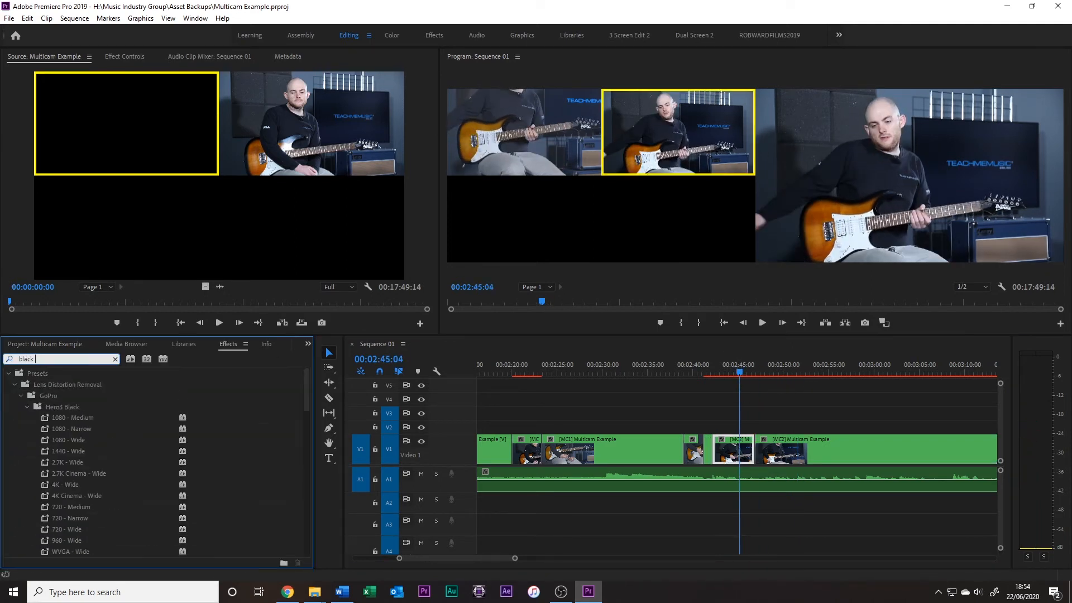
{"action": "type", "text": " &"}
{"action": "left_click_drag", "start_coordinate": [70, 439], "coordinate": [734, 449]}
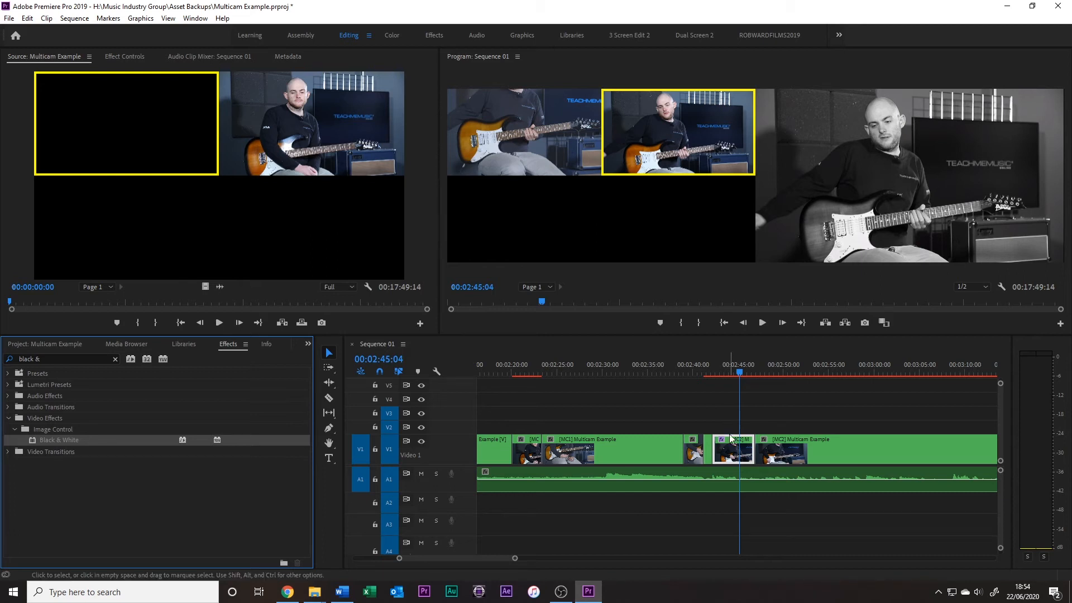
Alternate the black-and-white clip between Camera 1 and Camera 2, finishing on Camera 2
{"action": "left_click", "coordinate": [537, 129]}
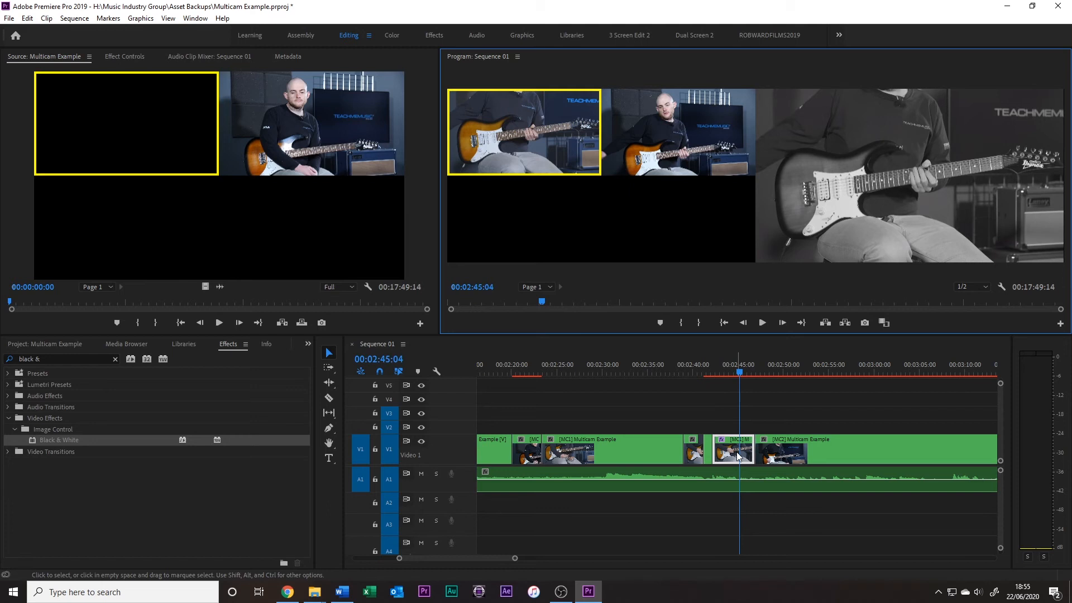
{"action": "left_click", "coordinate": [664, 148]}
{"action": "left_click", "coordinate": [540, 143]}
{"action": "left_click", "coordinate": [642, 139]}
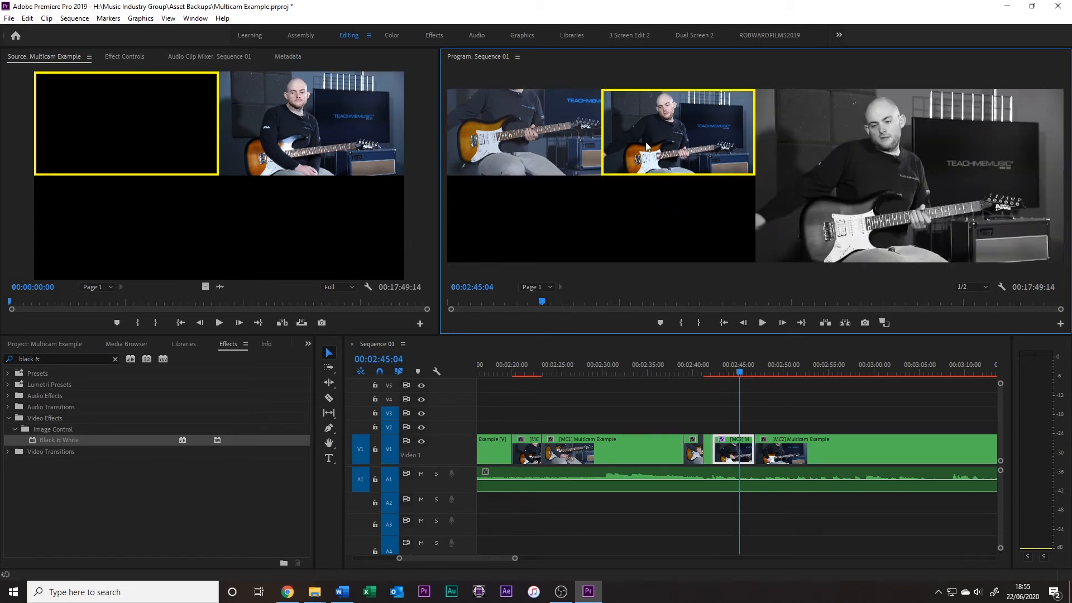
Display the whole sequence in the timeline and check which video clip is linked to the audio
{"action": "left_click", "coordinate": [790, 366]}
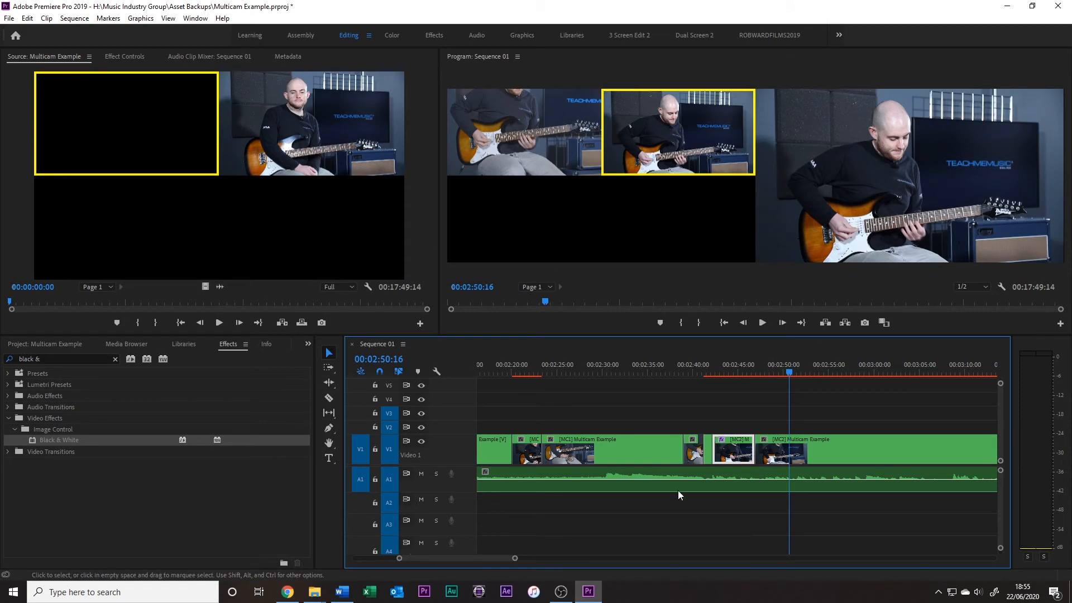
{"action": "left_click_drag", "start_coordinate": [515, 558], "coordinate": [919, 559]}
{"action": "left_click", "coordinate": [594, 452]}
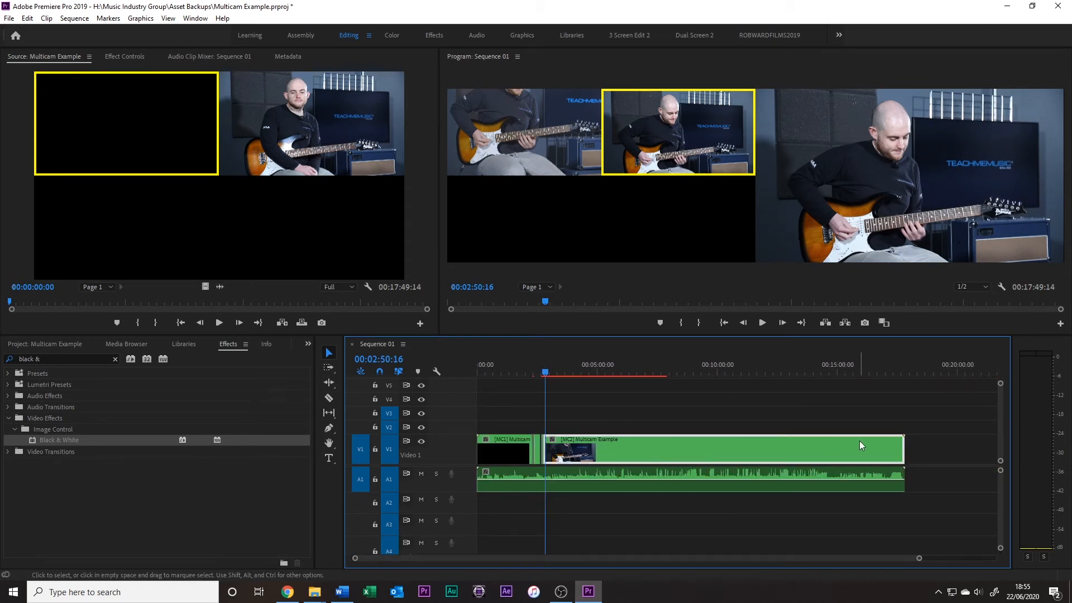
{"action": "left_click", "coordinate": [514, 456]}
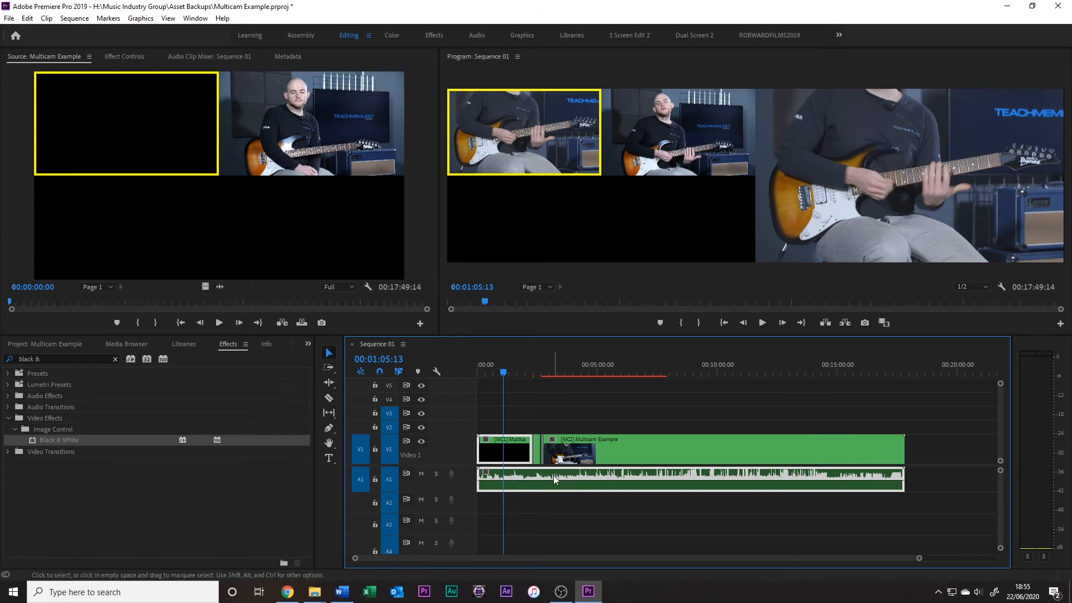
Try trimming the end of the first video clip and its linked audio earlier, and undo the trim
{"action": "left_click", "coordinate": [535, 440]}
{"action": "left_click", "coordinate": [521, 445]}
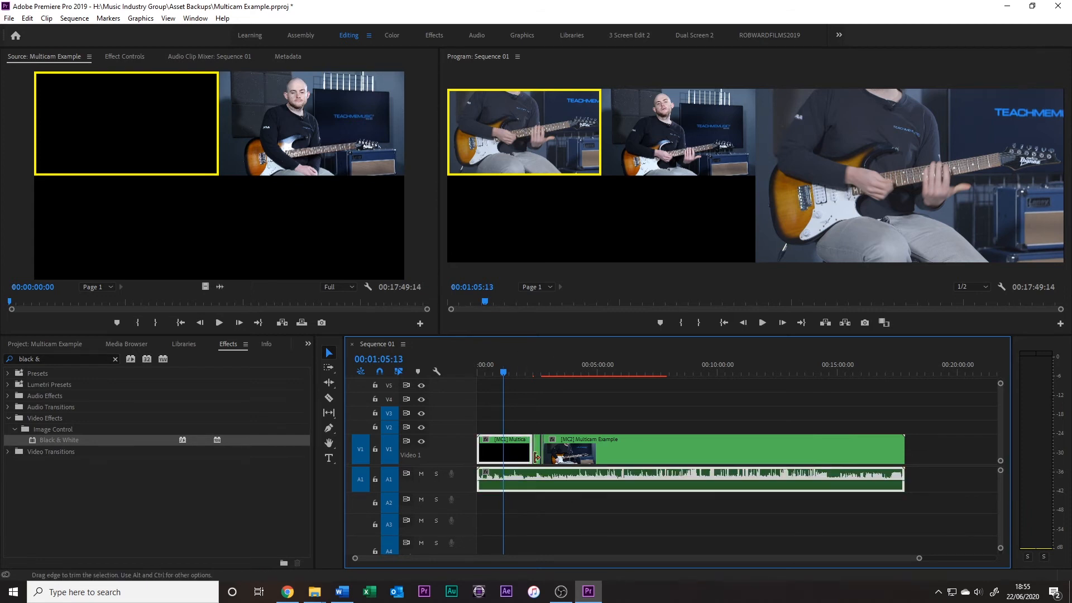
{"action": "left_click_drag", "start_coordinate": [524, 444], "coordinate": [524, 444]}
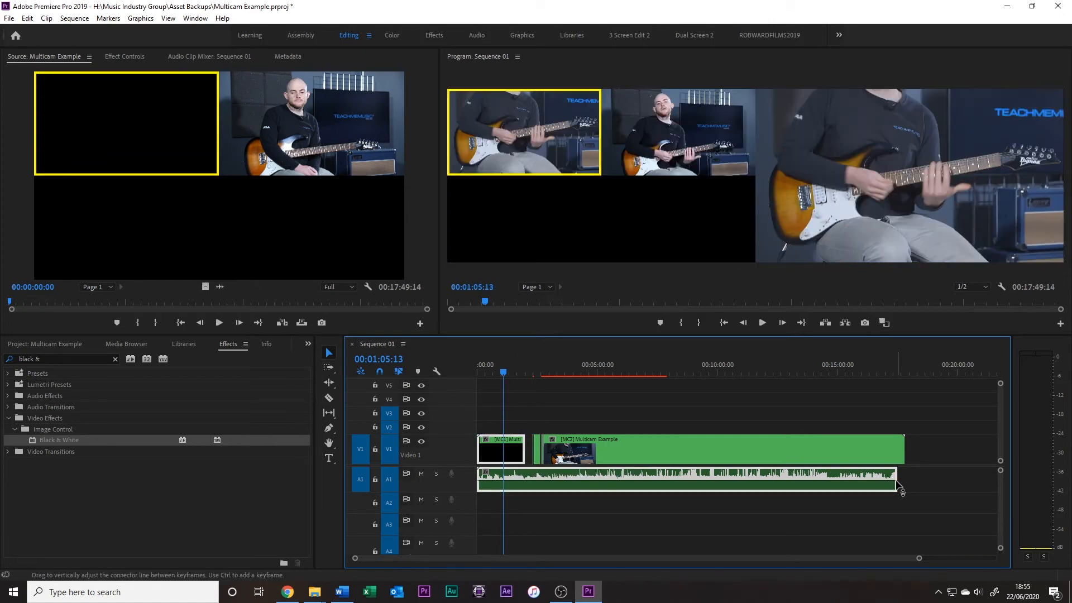
{"action": "key", "text": "ctrl+z"}
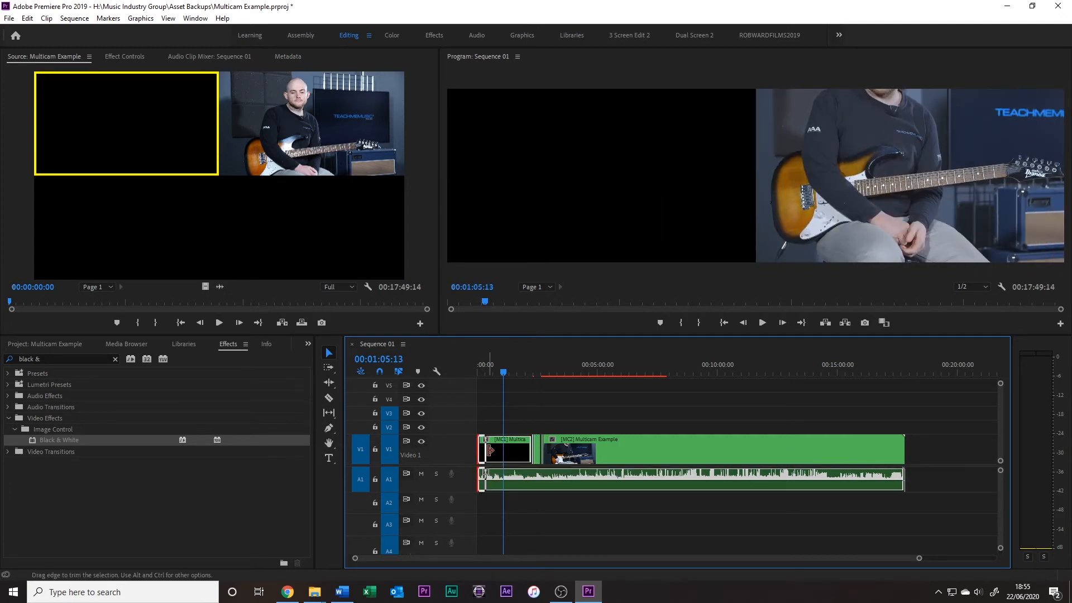
Try trimming the last video clip's end earlier, and extend it back to the end of the audio
{"action": "left_click_drag", "start_coordinate": [904, 451], "coordinate": [867, 451]}
{"action": "left_click_drag", "start_coordinate": [542, 448], "coordinate": [564, 450]}
{"action": "key", "text": "ctrl+z"}
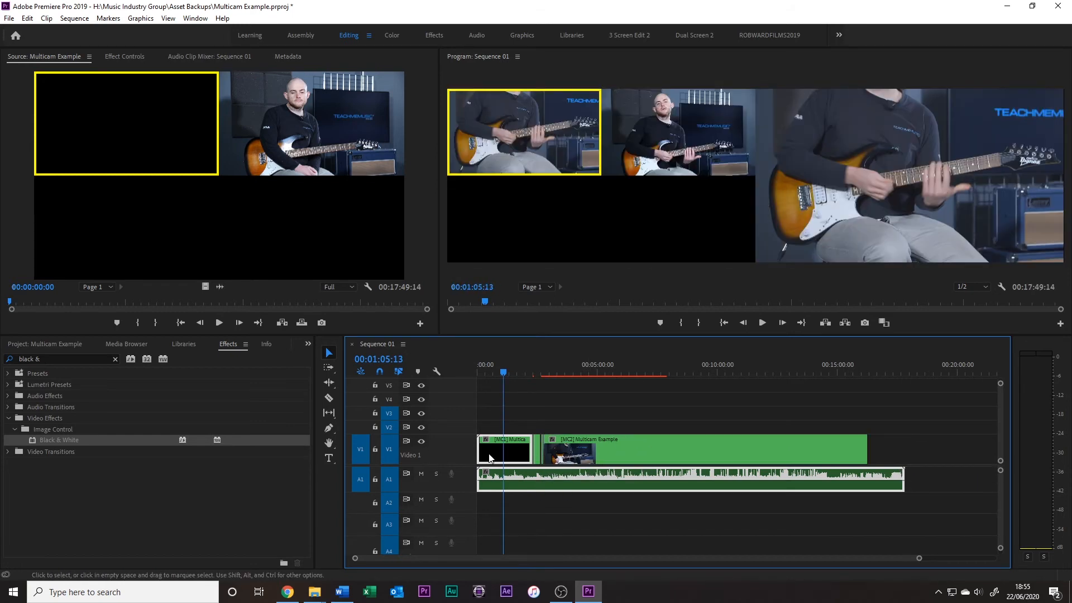
{"action": "left_click", "coordinate": [507, 403]}
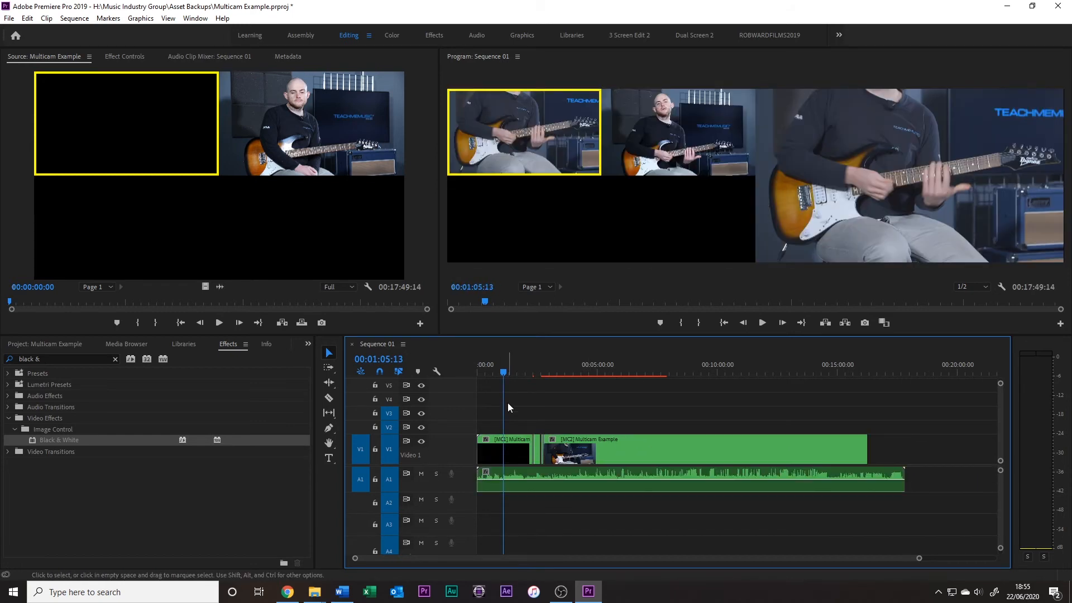
{"action": "left_click", "coordinate": [516, 447]}
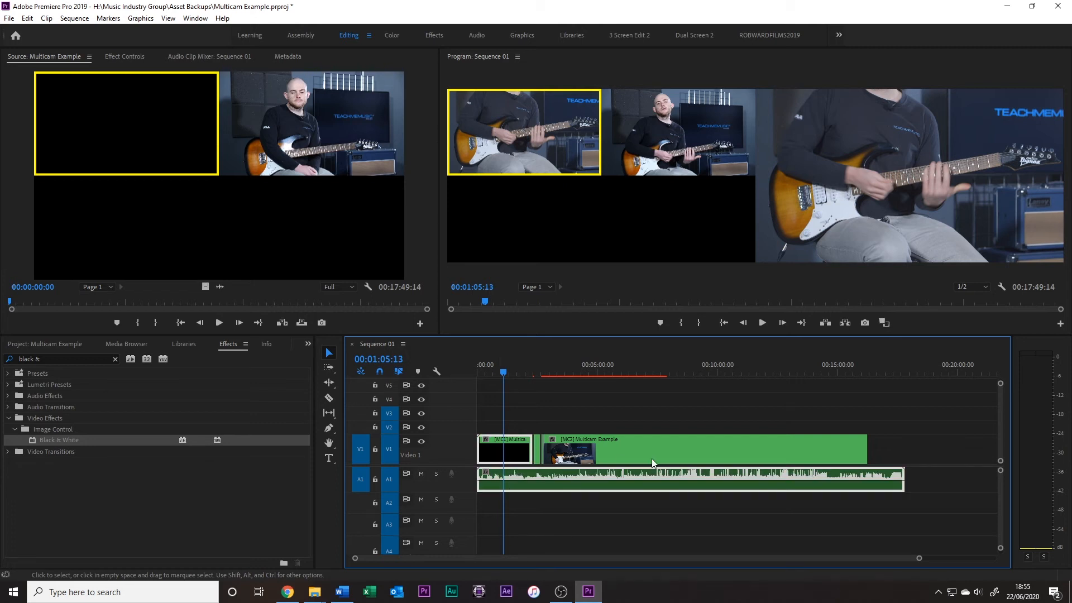
{"action": "left_click_drag", "start_coordinate": [867, 450], "coordinate": [903, 449]}
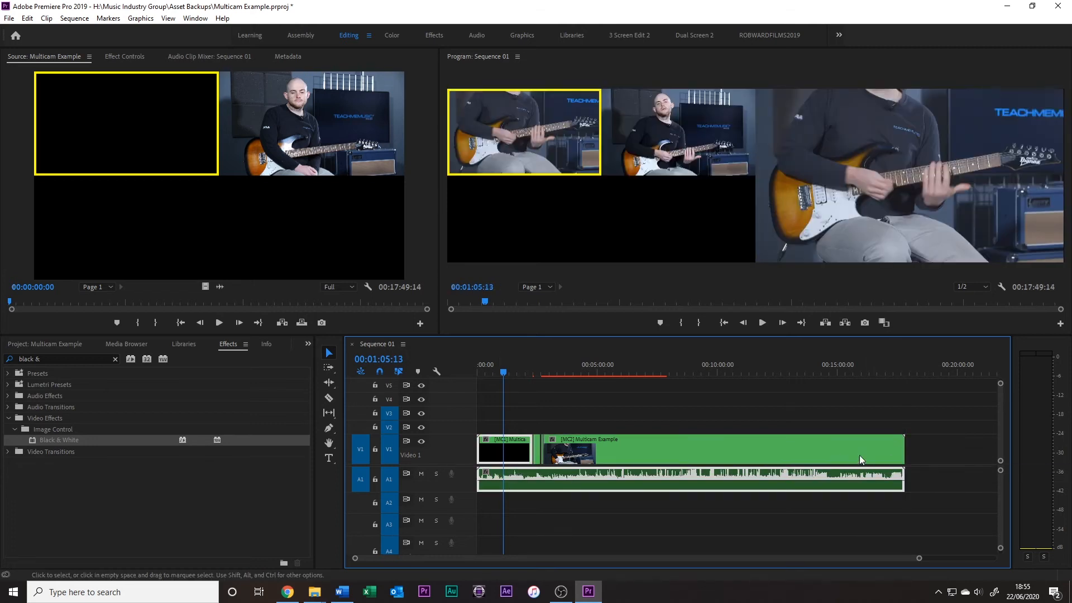
Try moving the first video clip and its linked audio to 00:01:05:13, and undo the move
{"action": "left_click", "coordinate": [620, 417]}
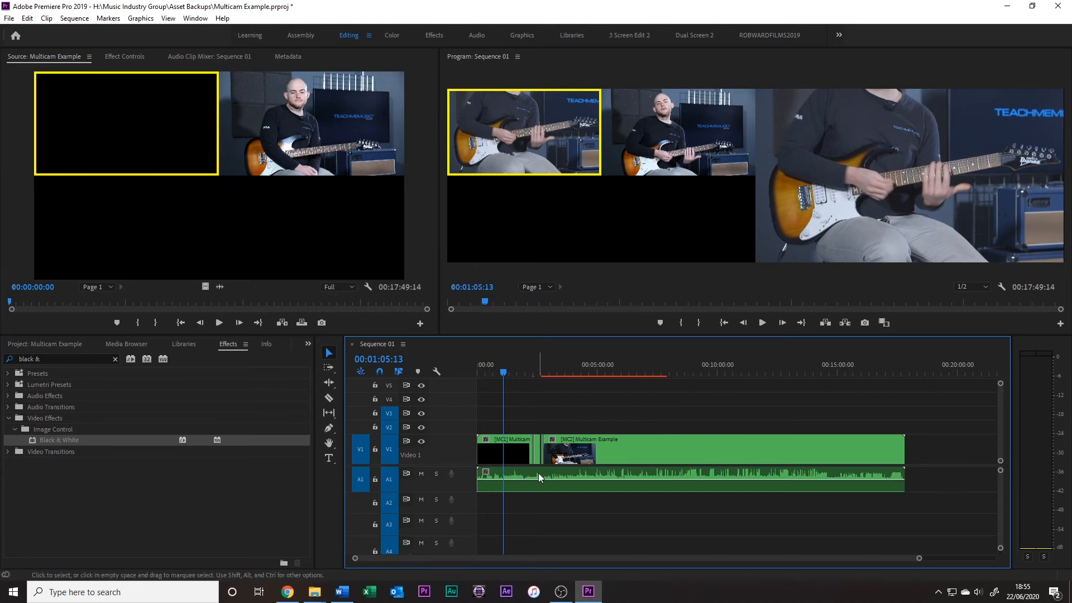
{"action": "left_click_drag", "start_coordinate": [531, 450], "coordinate": [568, 450]}
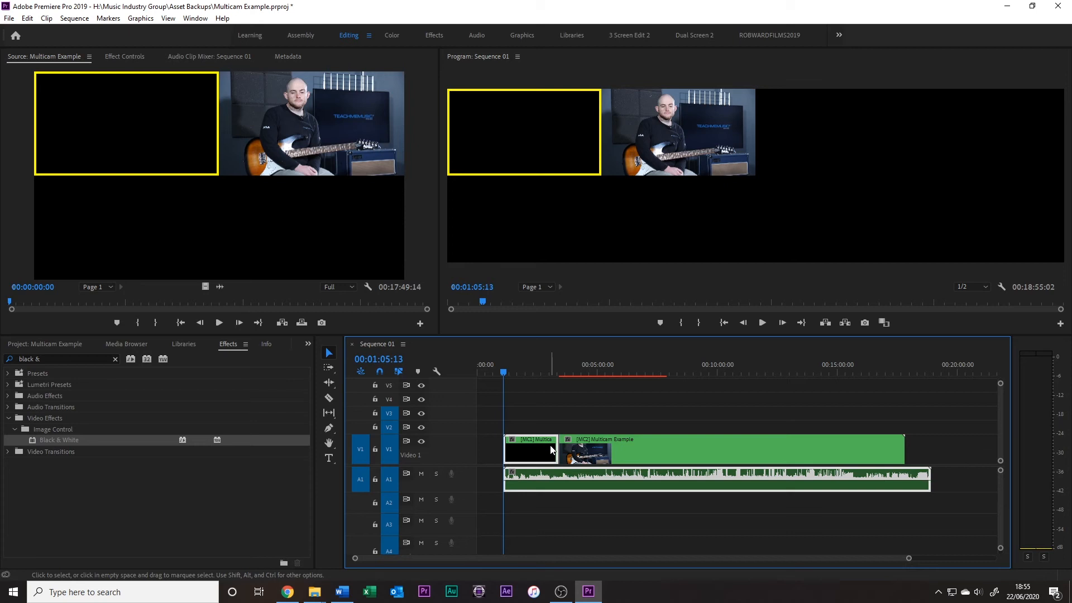
{"action": "left_click", "coordinate": [581, 444]}
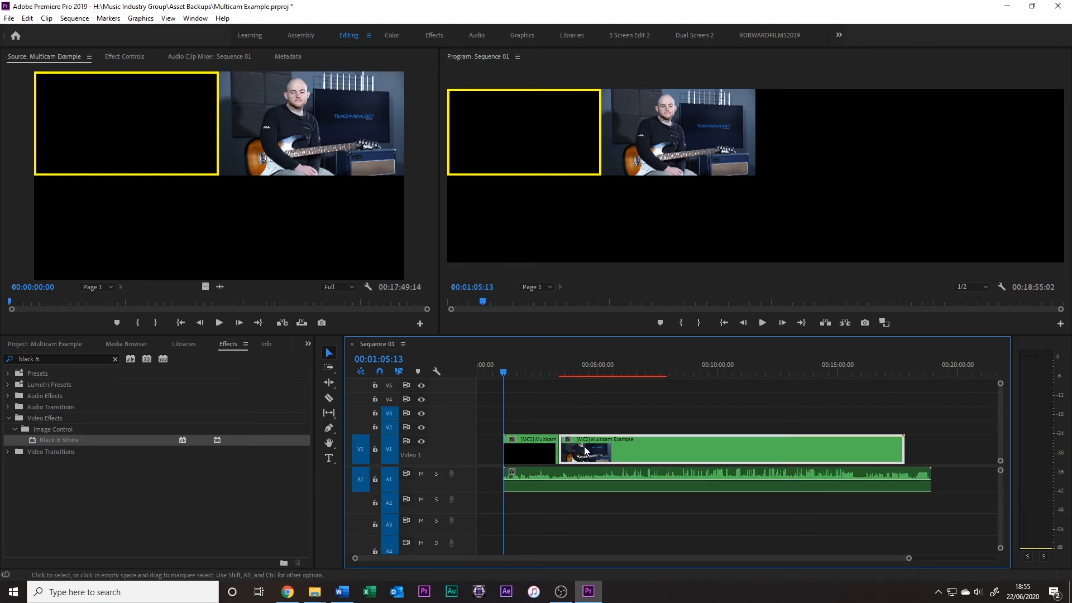
{"action": "key", "text": "ctrl+z"}
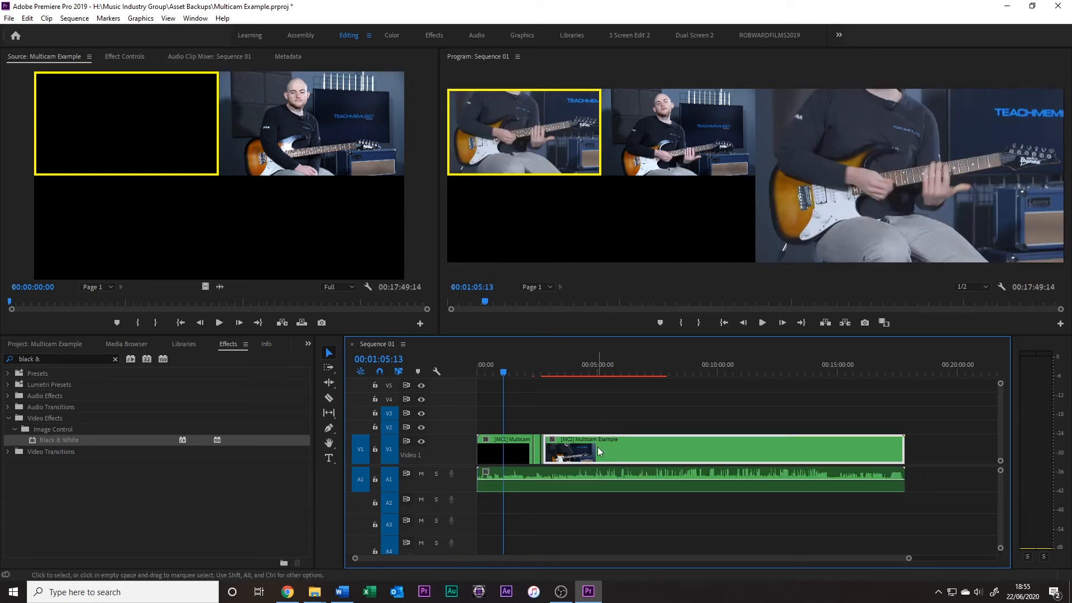
Move the first video clip with its linked audio so that both start at 00:01:05:13
{"action": "left_click", "coordinate": [499, 454]}
{"action": "left_click_drag", "start_coordinate": [491, 447], "coordinate": [538, 447]}
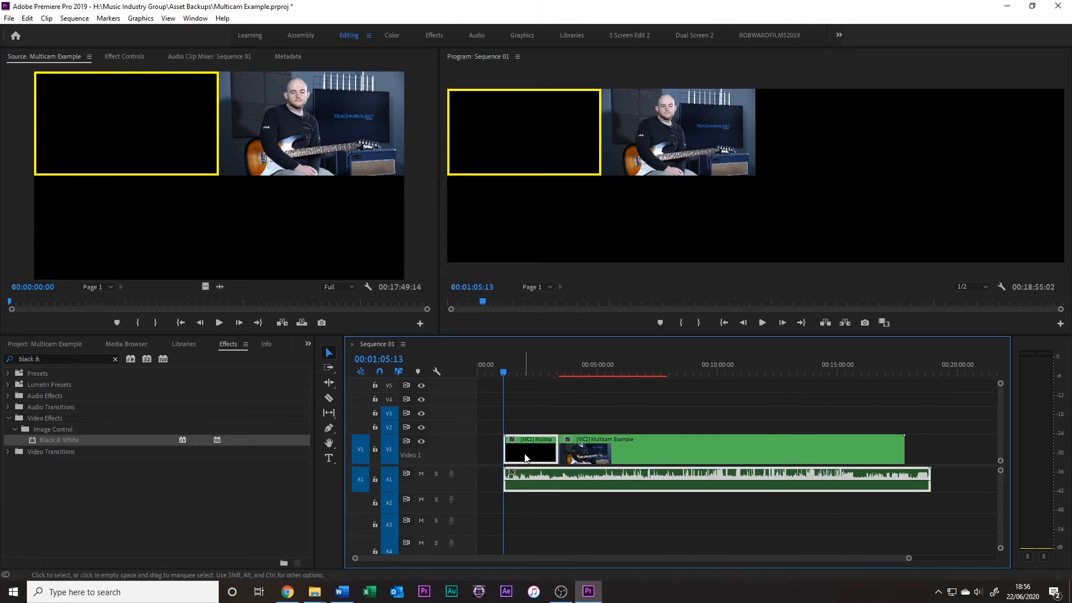
Undo the move of the first video clip and its linked audio
{"action": "key", "text": "ctrl+z"}
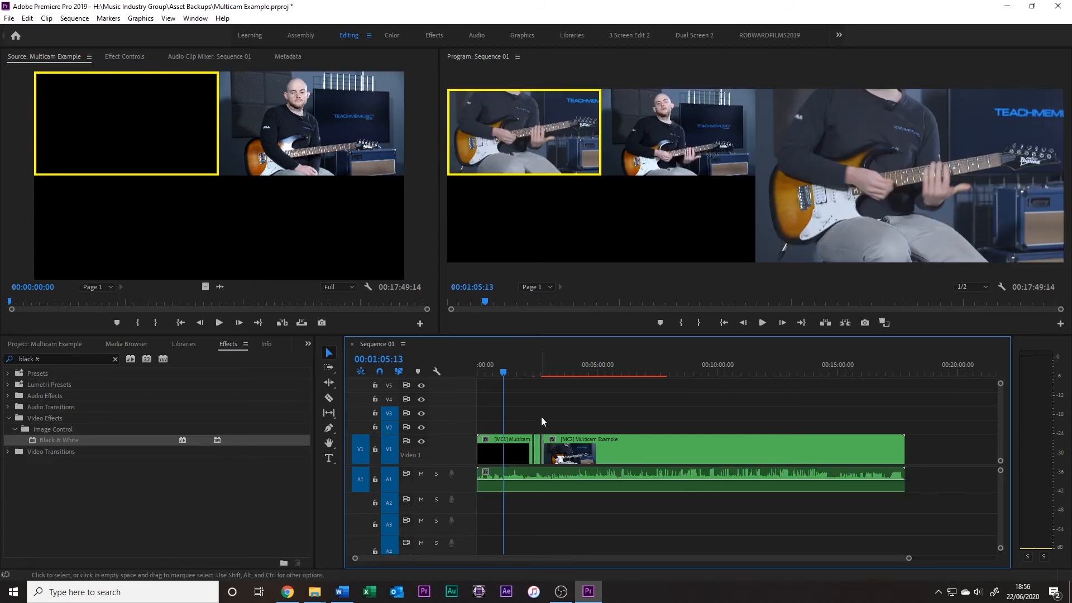
Examine the camera cuts in Sequence 01 between 00:01:32:00 and 00:02:39:02, finishing at 00:02:14:12
{"action": "left_click", "coordinate": [514, 372]}
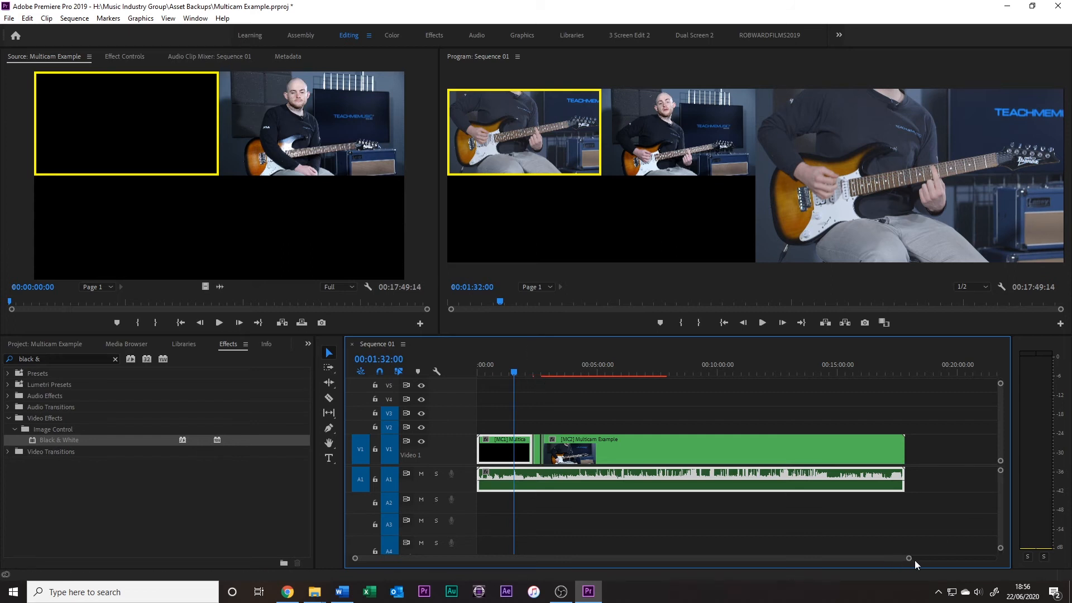
{"action": "left_click_drag", "start_coordinate": [909, 559], "coordinate": [746, 550]}
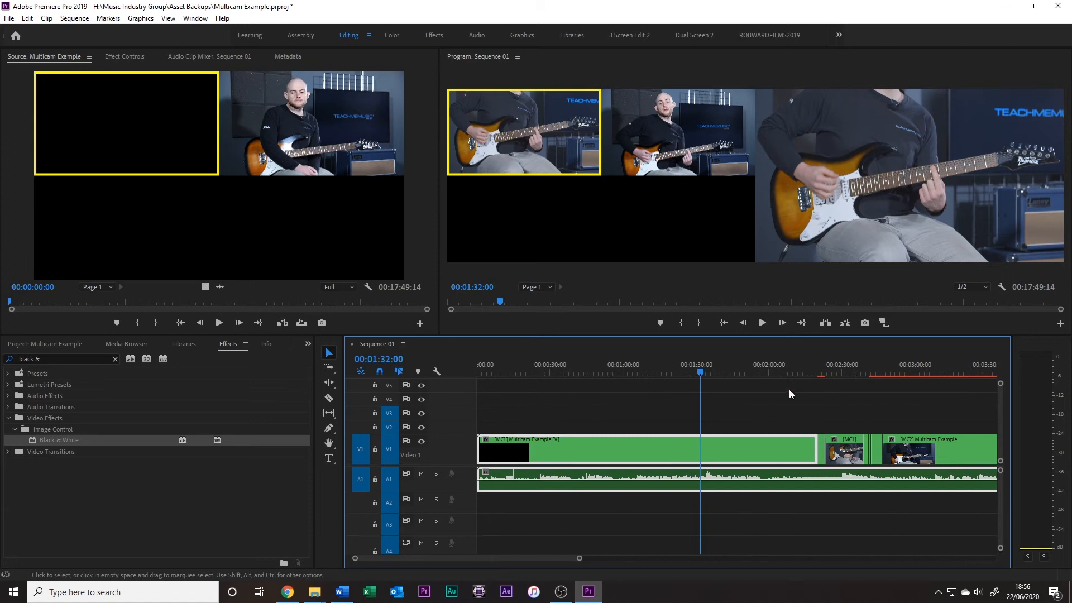
{"action": "left_click", "coordinate": [791, 364]}
{"action": "left_click", "coordinate": [840, 365]}
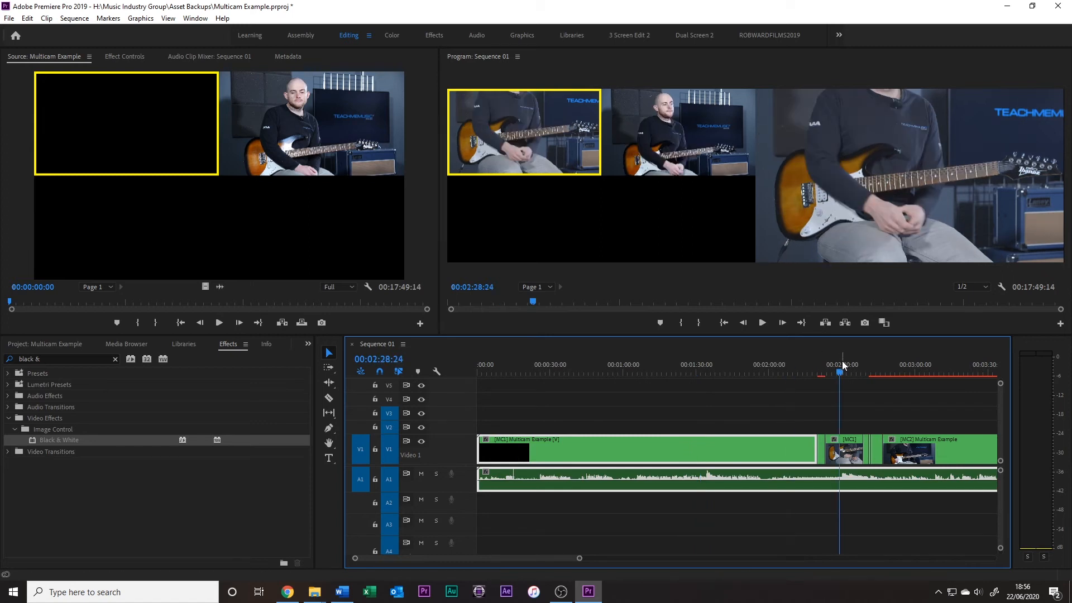
{"action": "left_click_drag", "start_coordinate": [519, 558], "coordinate": [533, 558]}
{"action": "left_click", "coordinate": [740, 362]}
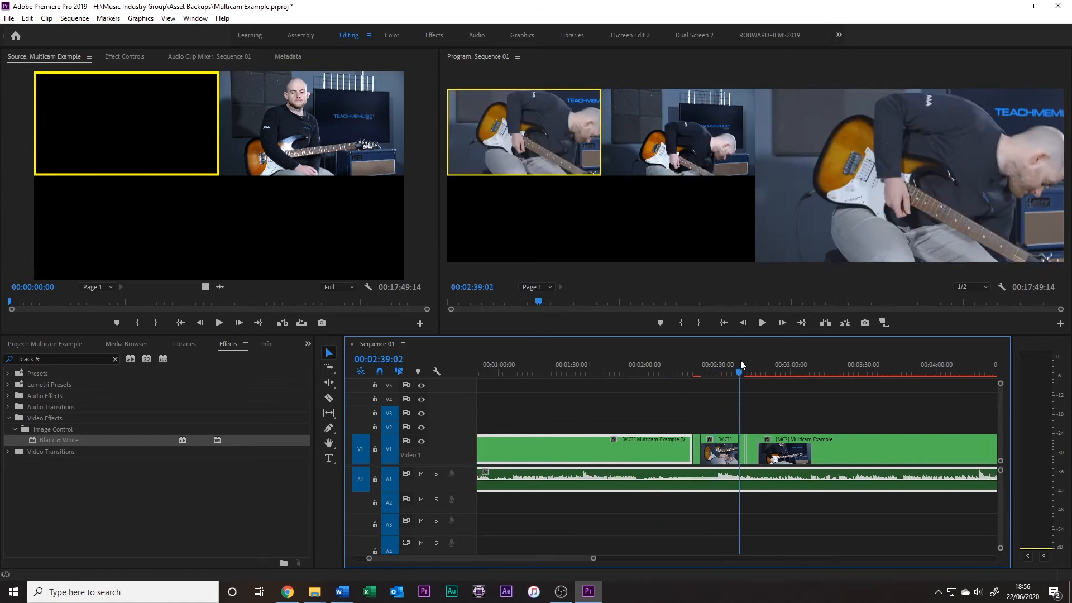
{"action": "mouse_move", "coordinate": [568, 557]}
{"action": "left_mouse_down"}
{"action": "mouse_move", "coordinate": [585, 565]}
{"action": "mouse_move", "coordinate": [550, 564]}
{"action": "left_mouse_up"}
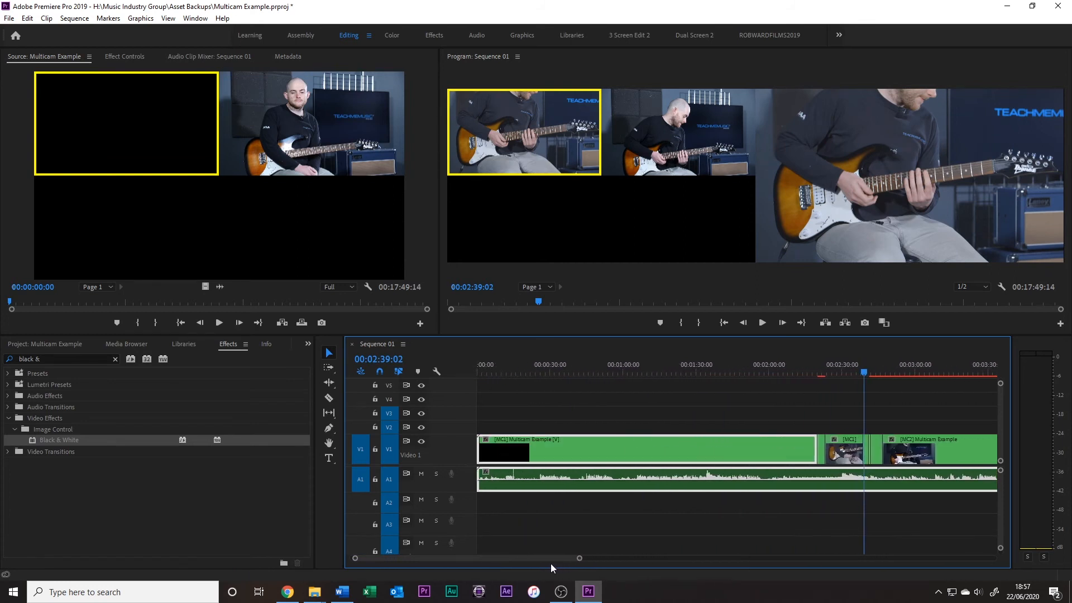
{"action": "left_click", "coordinate": [803, 372]}
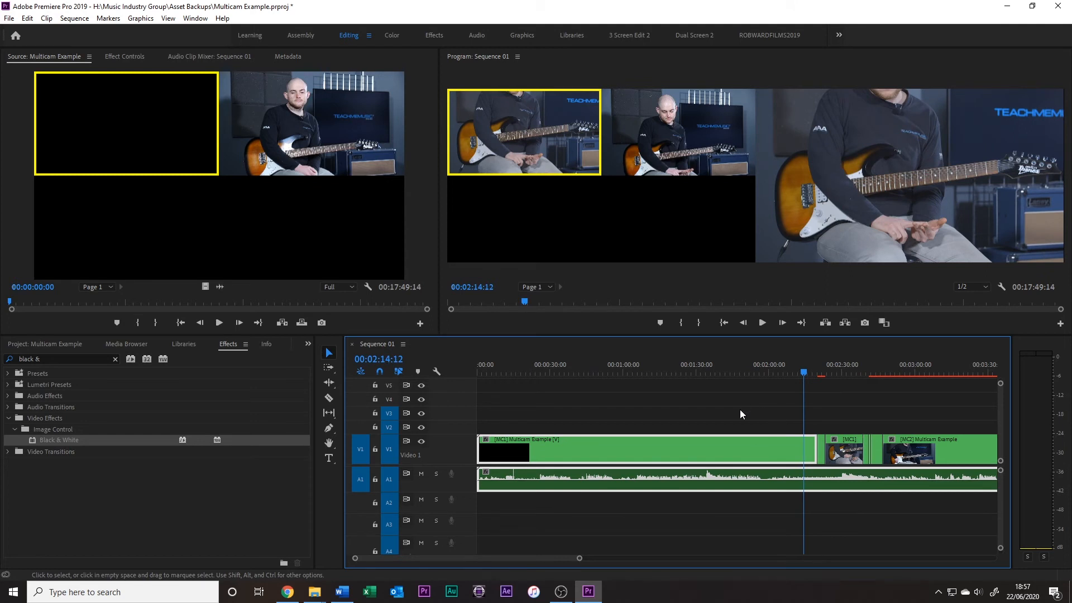
Open the Multicam Example source sequence in its own timeline and compare its stacked clips with Sequence 01
{"action": "left_click", "coordinate": [66, 345]}
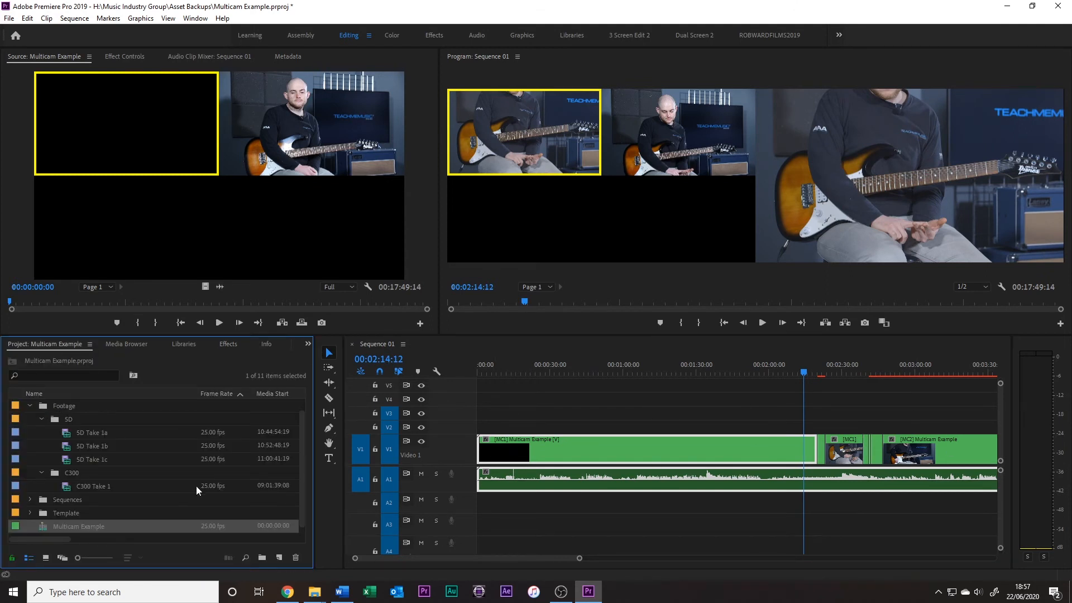
{"action": "right_click", "coordinate": [43, 528]}
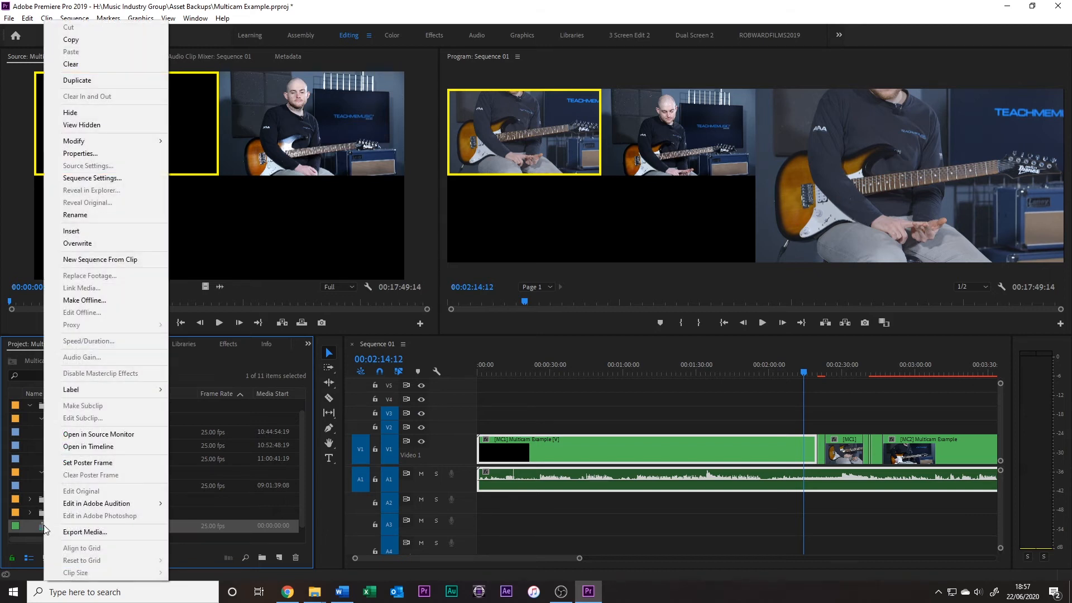
{"action": "left_click", "coordinate": [40, 525]}
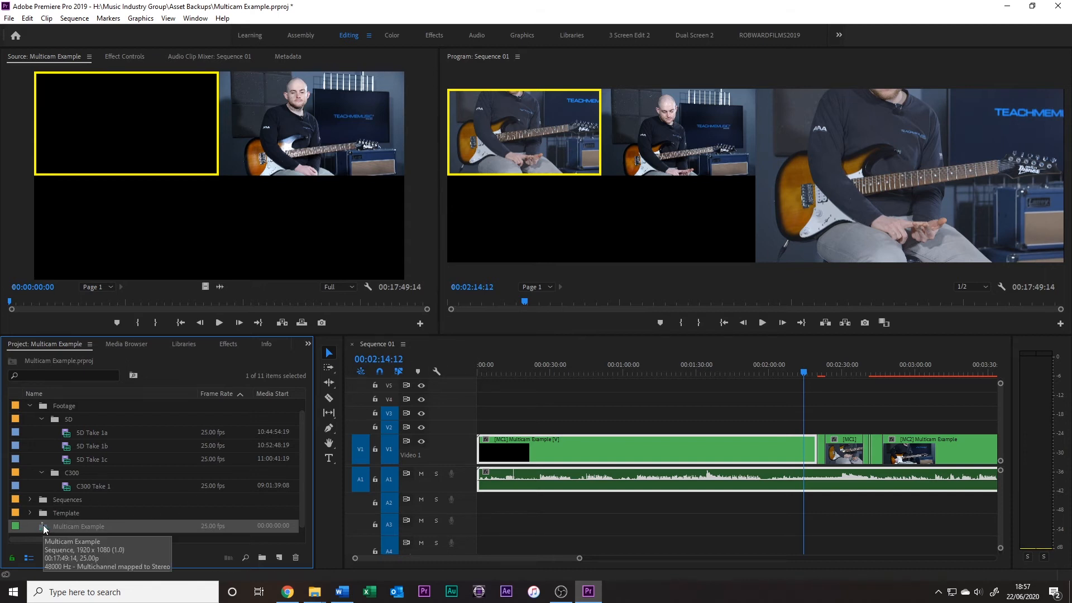
{"action": "right_click", "coordinate": [45, 528]}
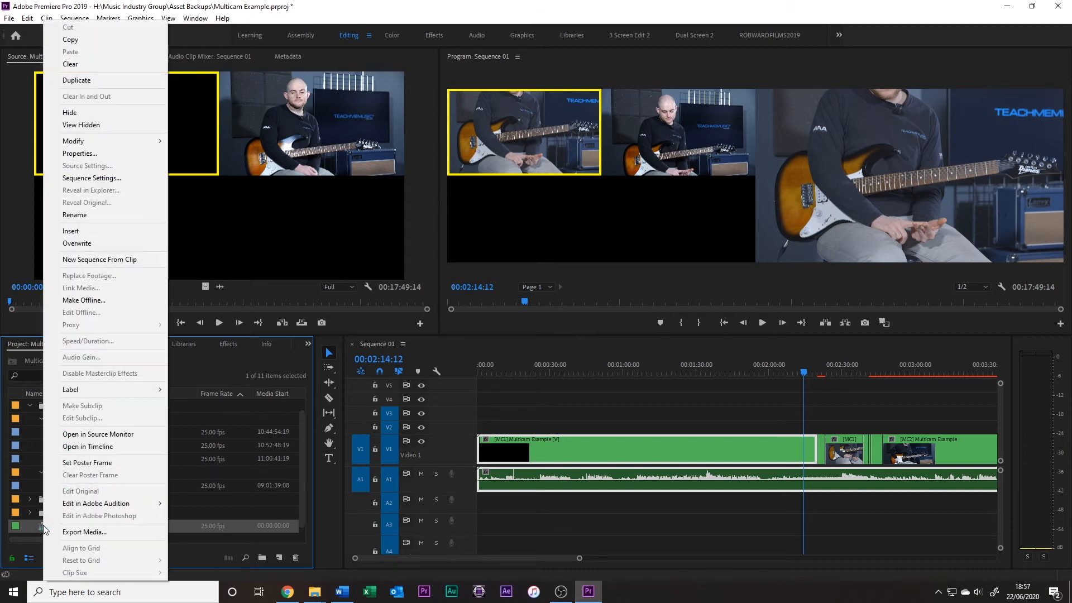
{"action": "left_click", "coordinate": [113, 447]}
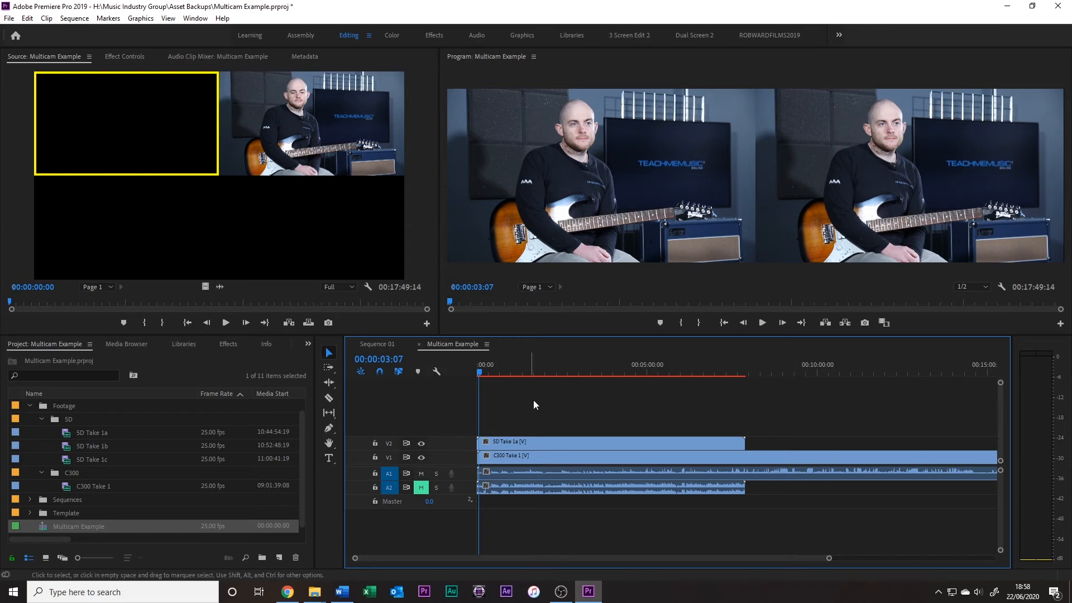
{"action": "left_click_drag", "start_coordinate": [829, 558], "coordinate": [732, 558]}
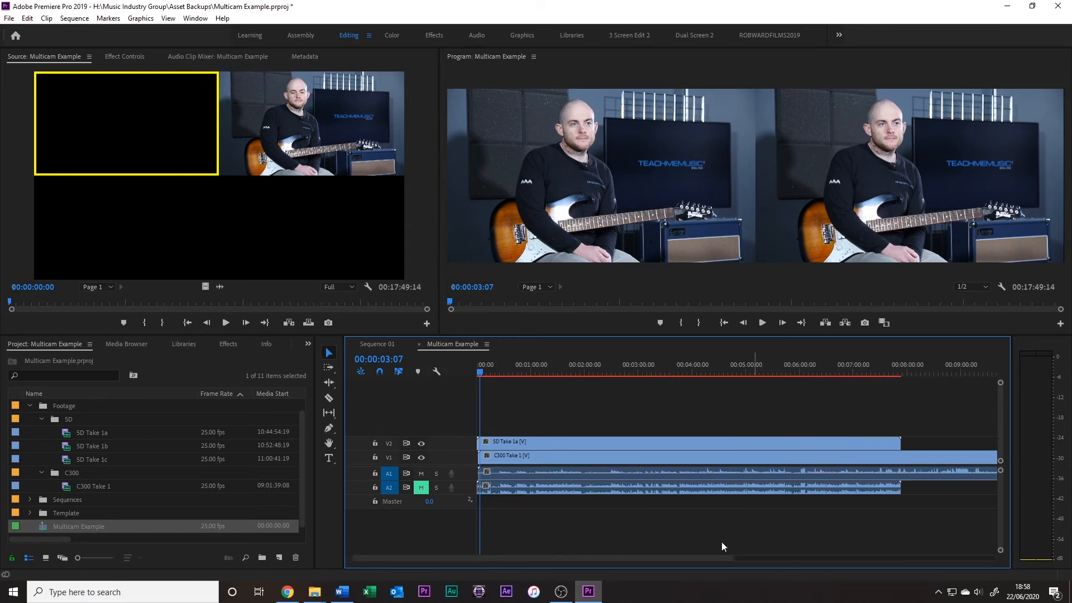
{"action": "left_click", "coordinate": [377, 344]}
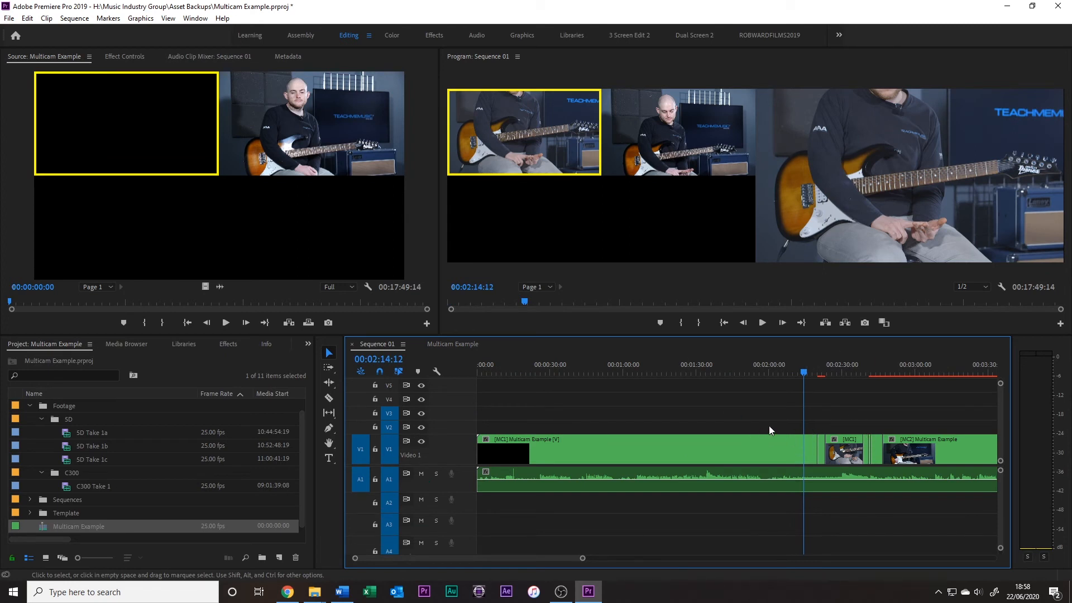
{"action": "left_click", "coordinate": [453, 344]}
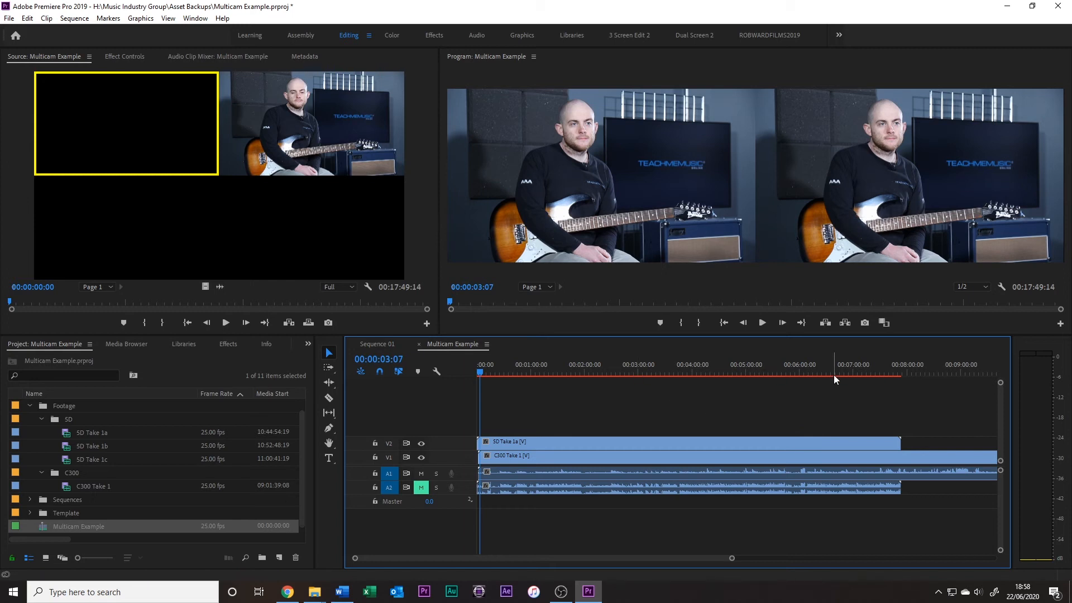
Try Multicam Example with audio track A2 unmuted, check the audio in Sequence 01, and mute A2 again
{"action": "left_click_drag", "start_coordinate": [730, 558], "coordinate": [584, 558]}
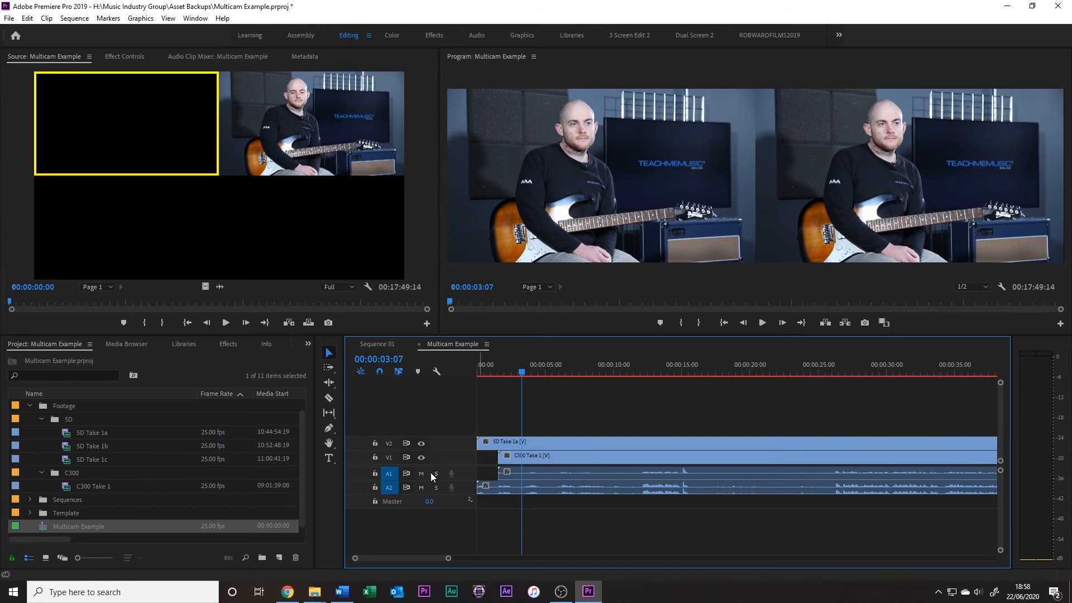
{"action": "left_click", "coordinate": [388, 345]}
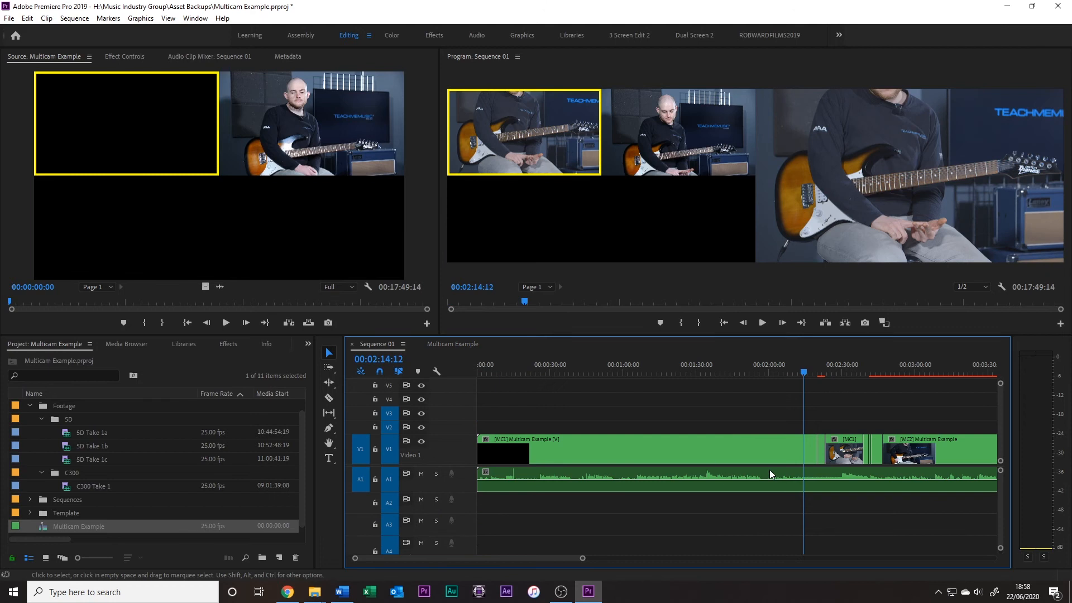
{"action": "left_click", "coordinate": [463, 343]}
{"action": "left_click", "coordinate": [422, 487]}
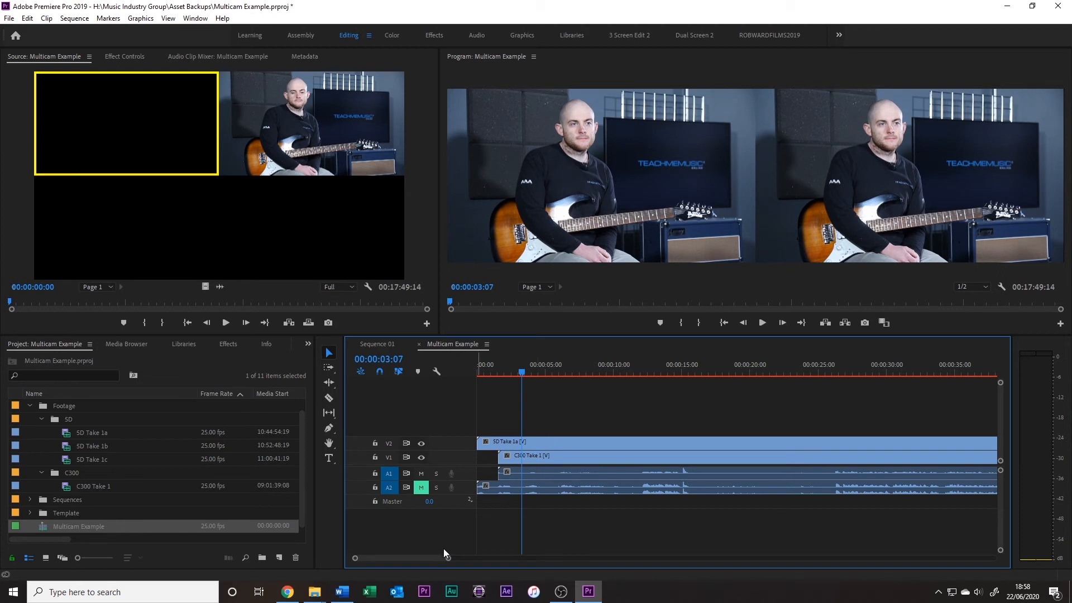
Inspect Multicam Example at 00:05:31:22 and at 00:08:16:03, past the end of SD Take 1a, comparing it with Sequence 01
{"action": "left_click_drag", "start_coordinate": [447, 558], "coordinate": [749, 558]}
{"action": "left_click_drag", "start_coordinate": [765, 378], "coordinate": [749, 377]}
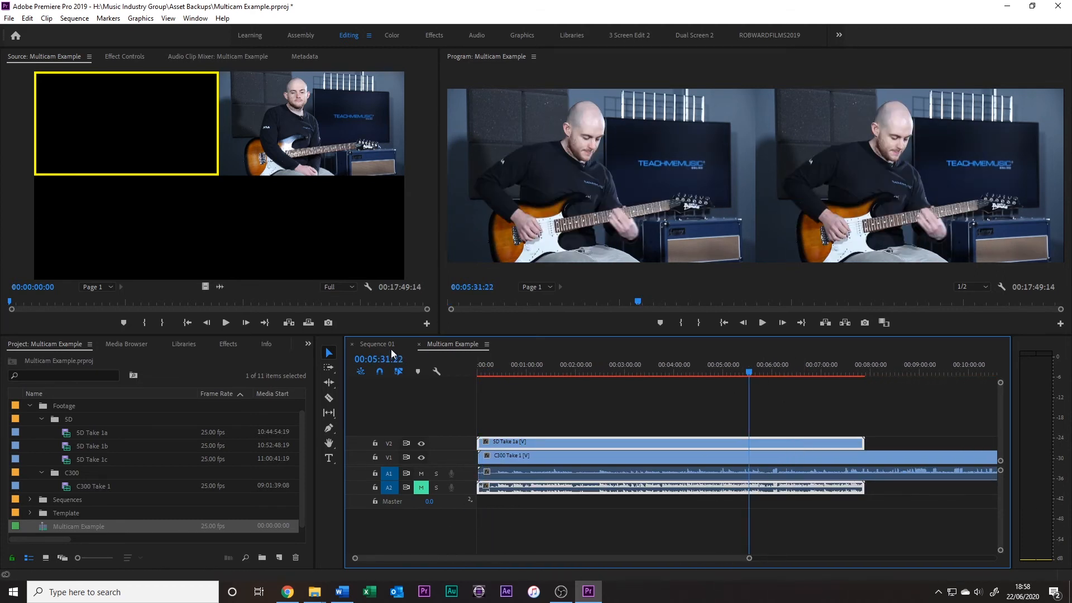
{"action": "left_click", "coordinate": [377, 344]}
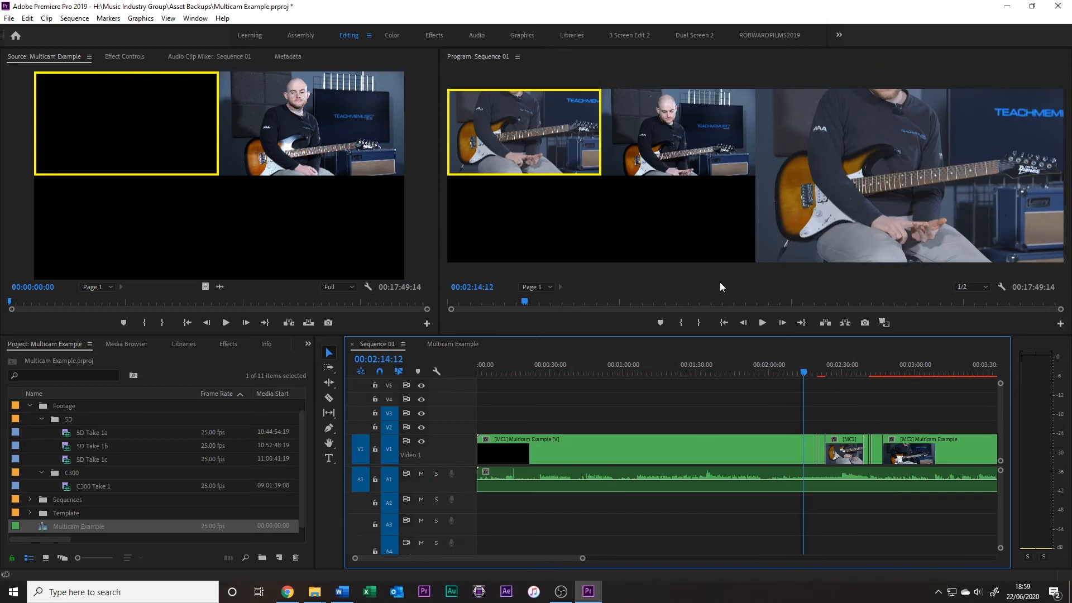
{"action": "left_click", "coordinate": [453, 345]}
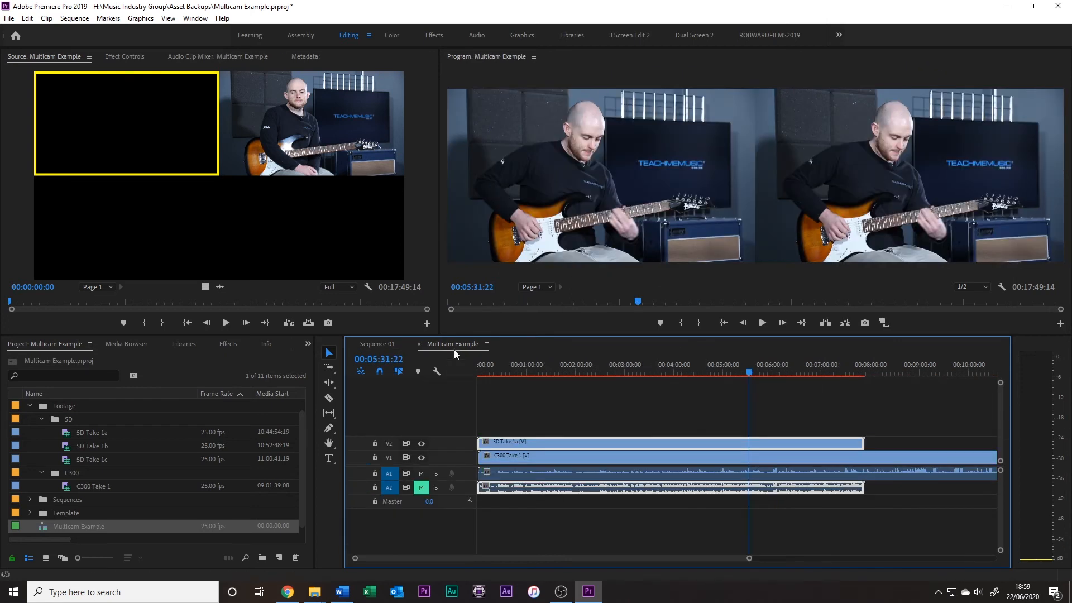
{"action": "left_click", "coordinate": [883, 369]}
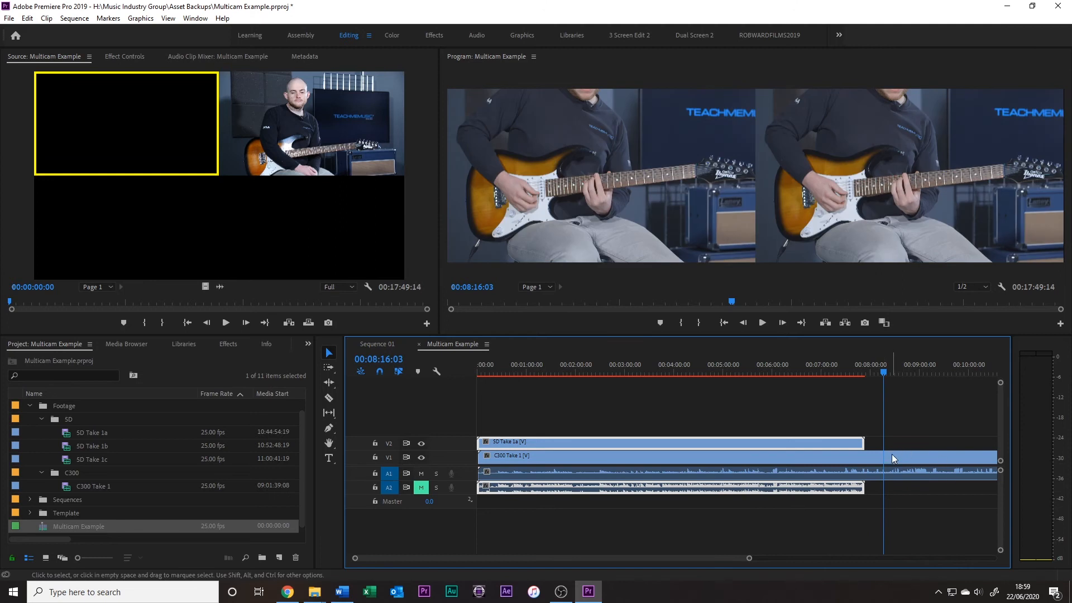
{"action": "left_click", "coordinate": [386, 347]}
{"action": "left_click", "coordinate": [453, 344]}
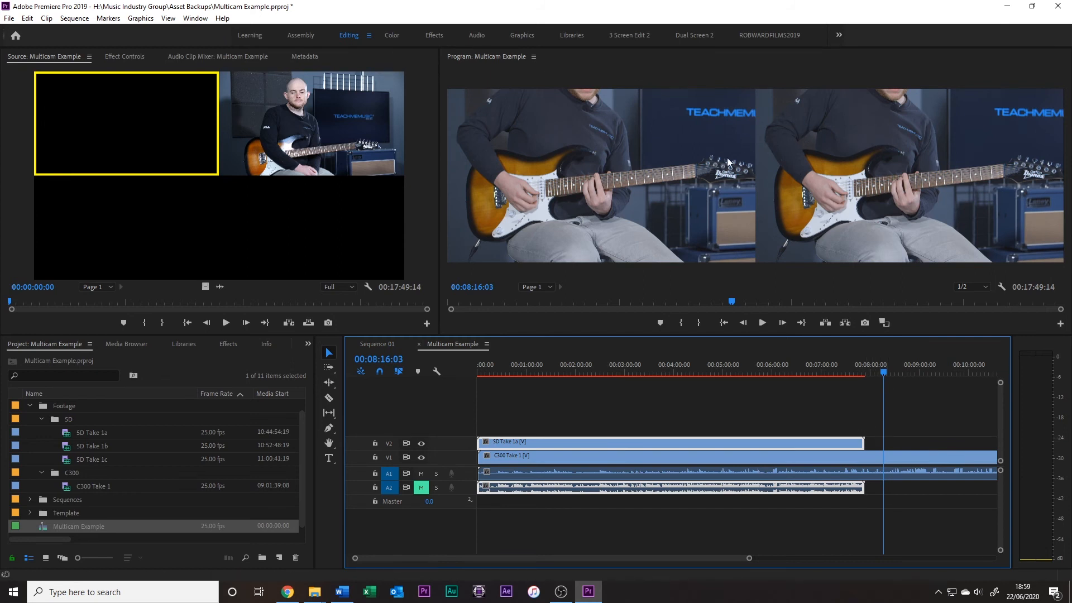
Set the Program monitor's display mode to Composite Video and check the picture in both Multicam Example and Sequence 01
{"action": "right_click", "coordinate": [825, 159]}
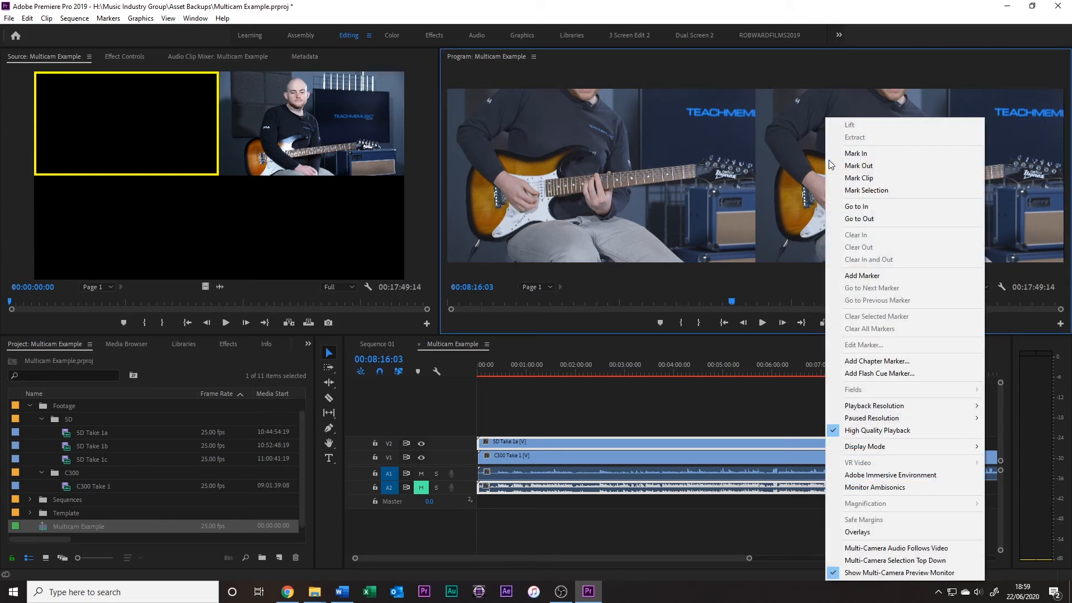
{"action": "mouse_move", "coordinate": [912, 442]}
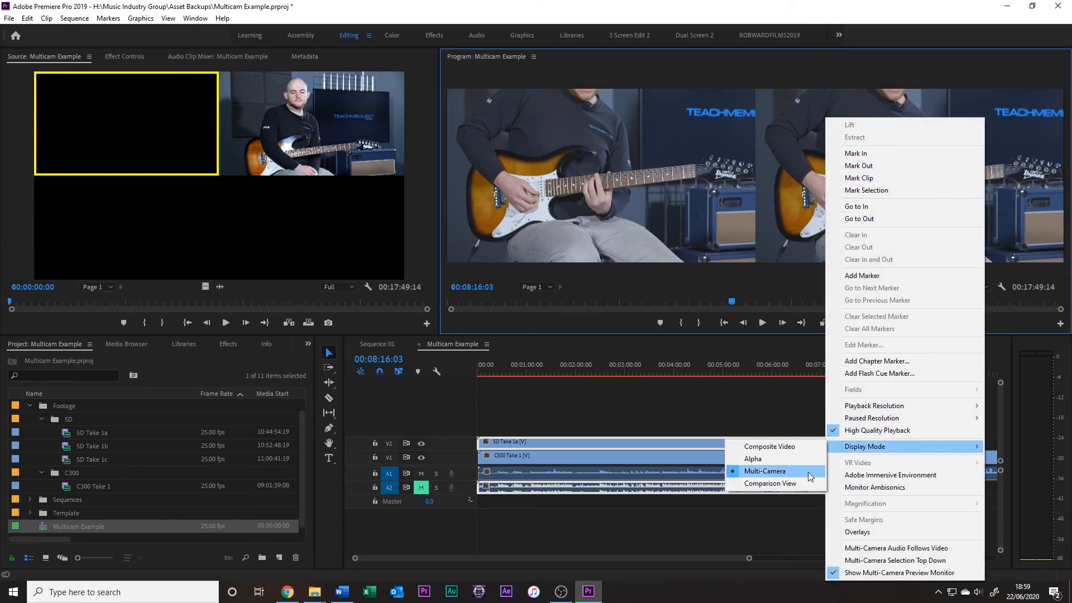
{"action": "left_click", "coordinate": [773, 448]}
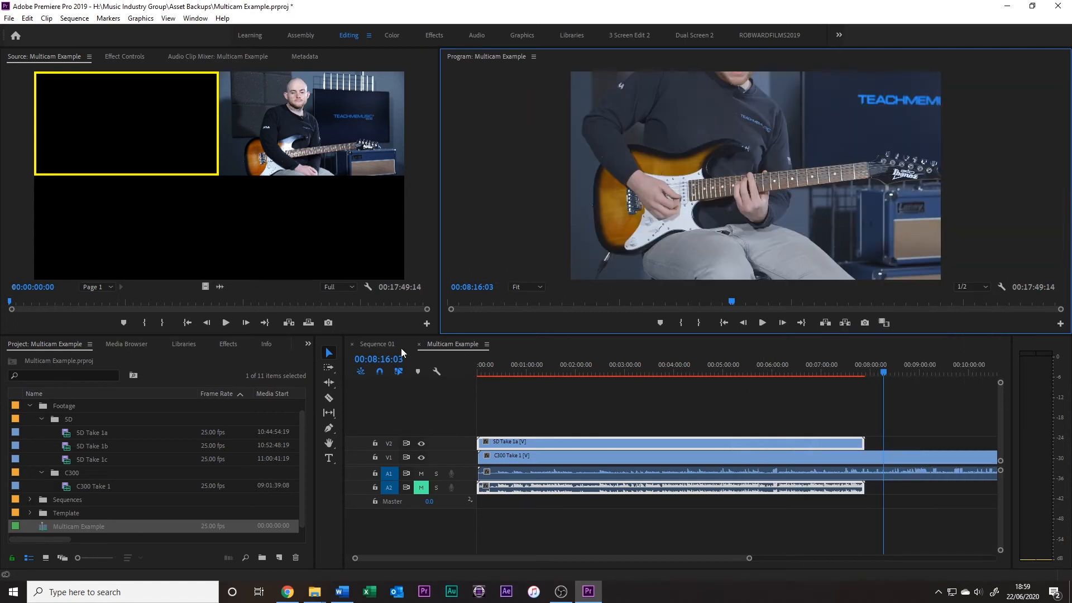
{"action": "left_click", "coordinate": [377, 344]}
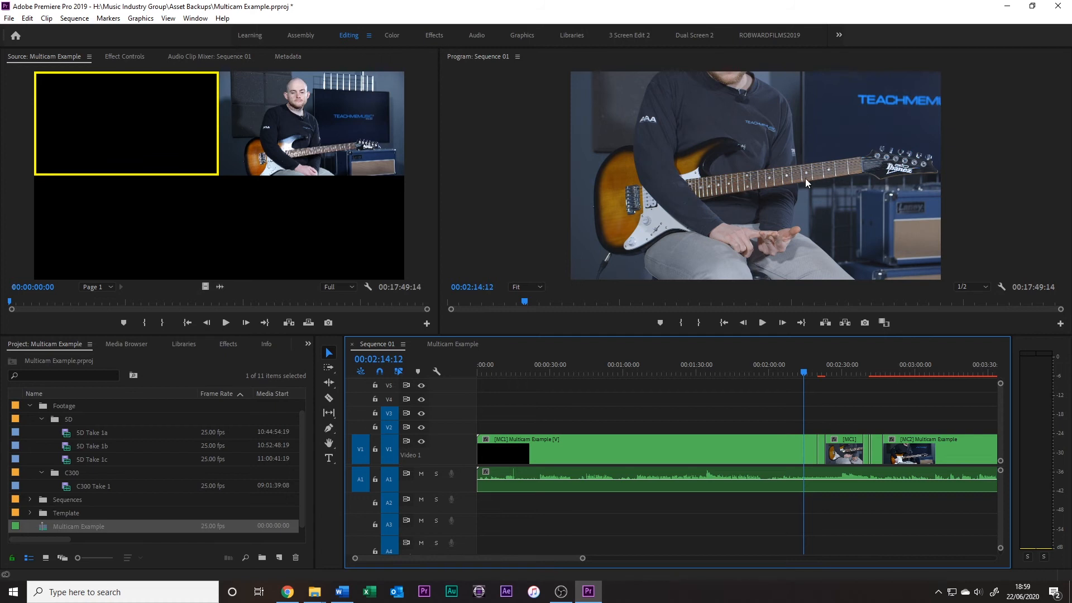
{"action": "right_click", "coordinate": [454, 346]}
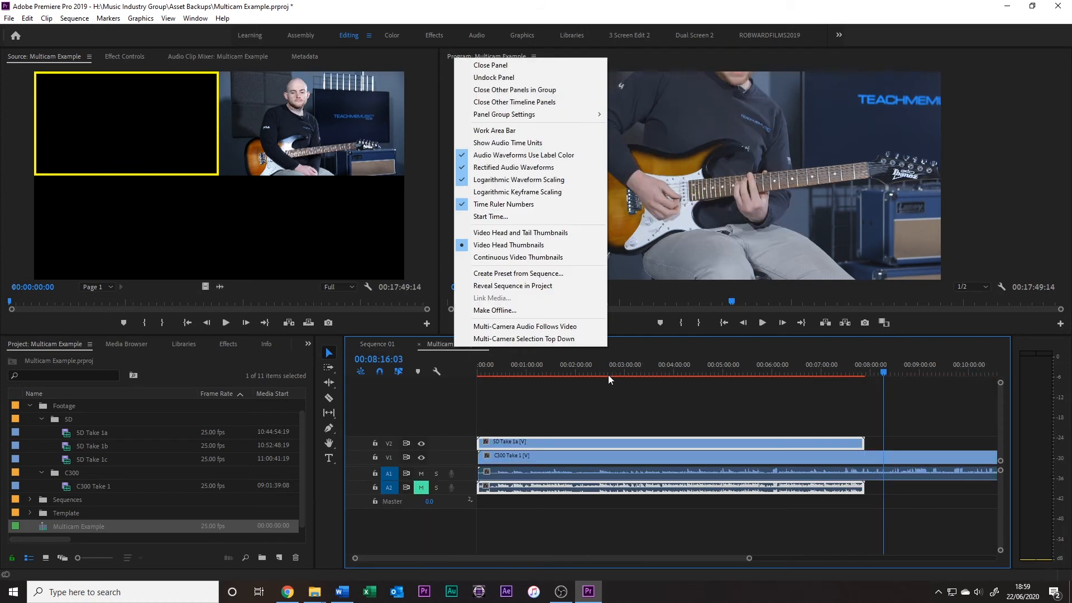
{"action": "left_click", "coordinate": [622, 373]}
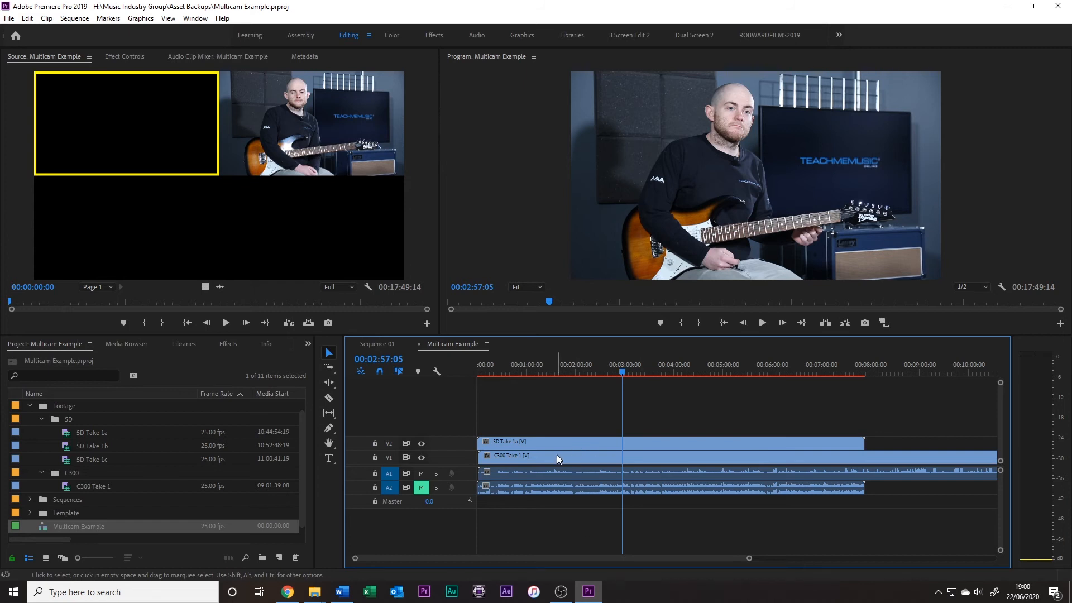
{"action": "left_click", "coordinate": [384, 344]}
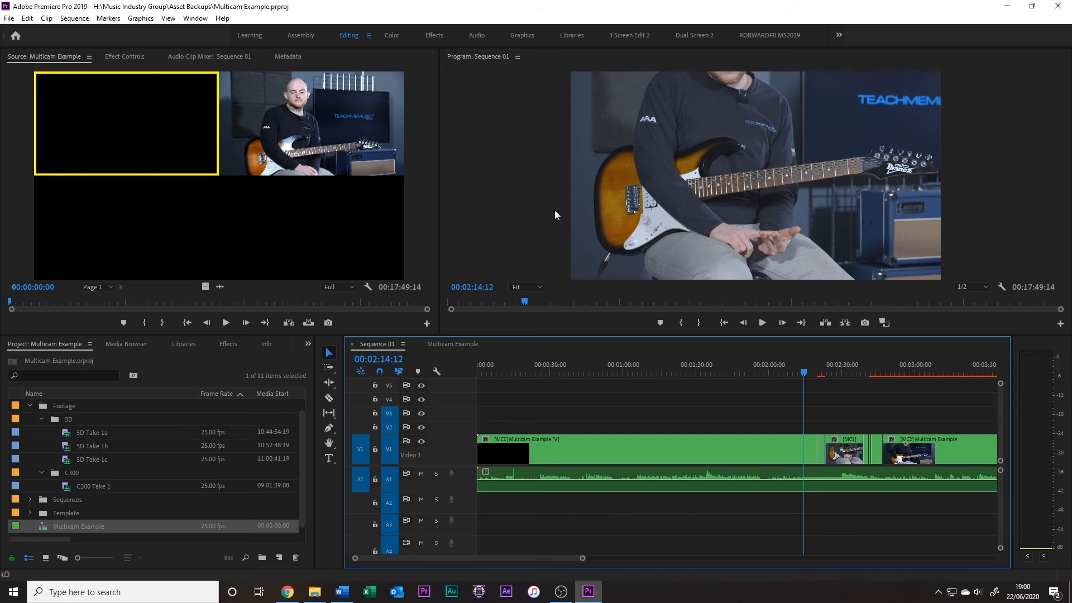
Add Lav Mic Take 1 from the Audio bin to the start of Multicam Example on a new audio track below A2
{"action": "left_click", "coordinate": [452, 344]}
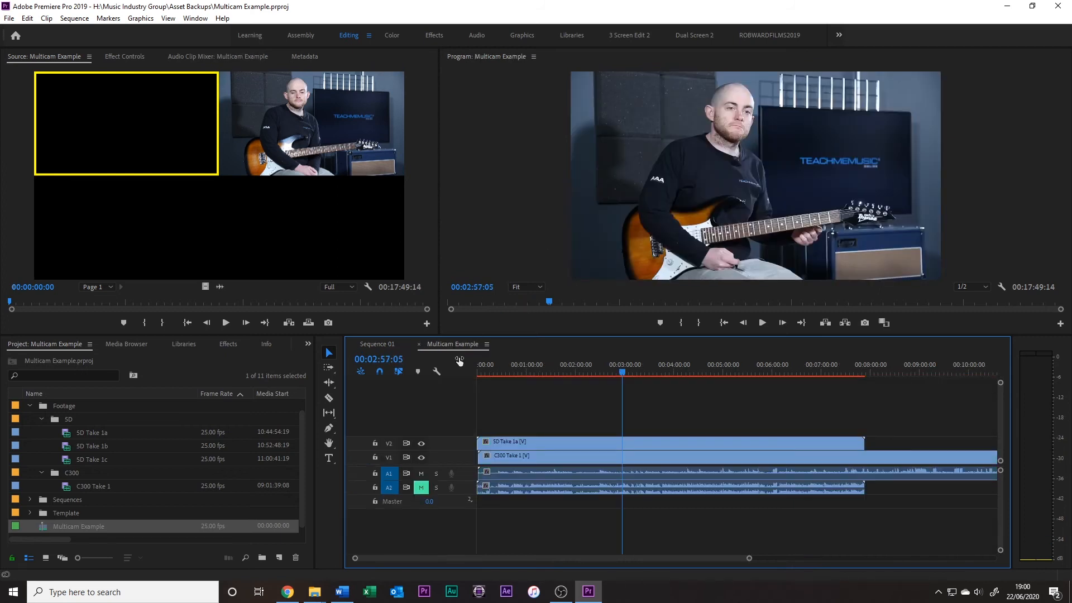
{"action": "scroll", "coordinate": [52, 414], "scroll_direction": "up", "scroll_amount": 1}
{"action": "left_click", "coordinate": [28, 406]}
{"action": "left_click", "coordinate": [57, 433]}
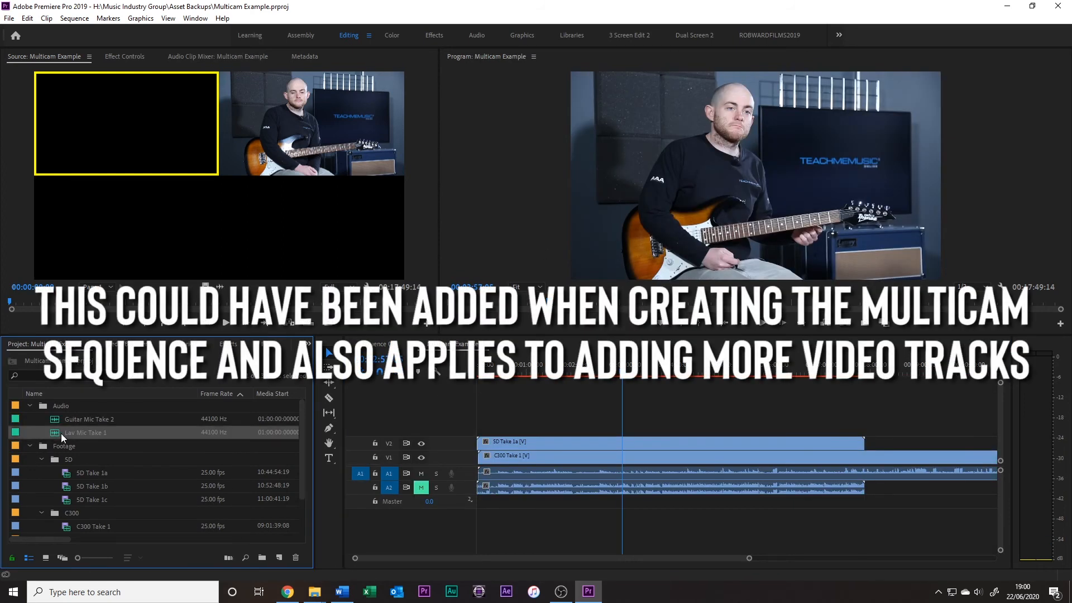
{"action": "left_click_drag", "start_coordinate": [57, 437], "coordinate": [483, 524]}
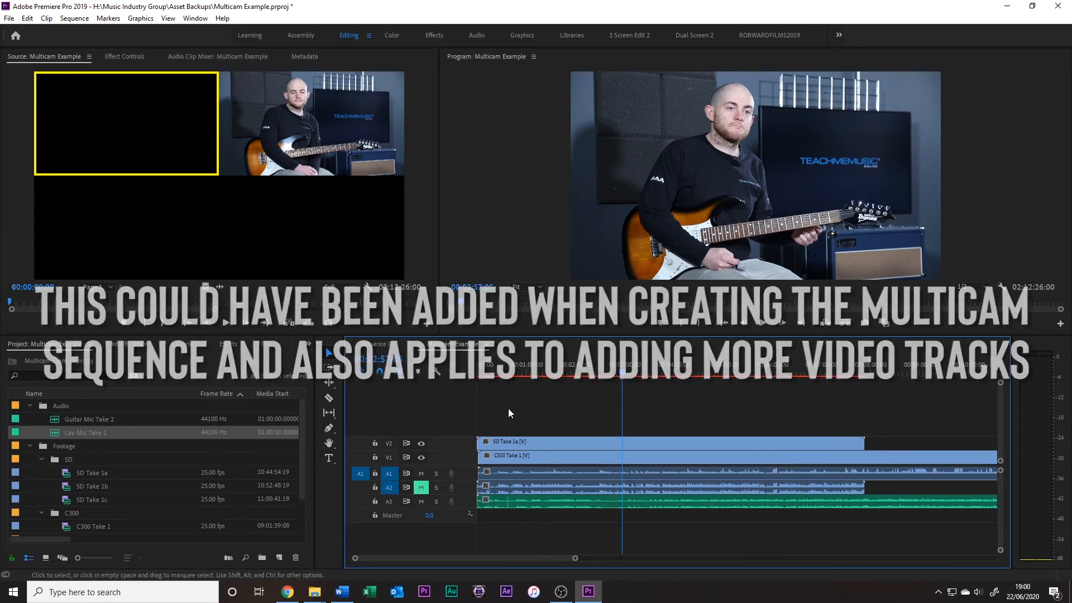
Synchronize all clips in Multicam Example by audio, using track channel 1
{"action": "left_click_drag", "start_coordinate": [576, 555], "coordinate": [512, 557]}
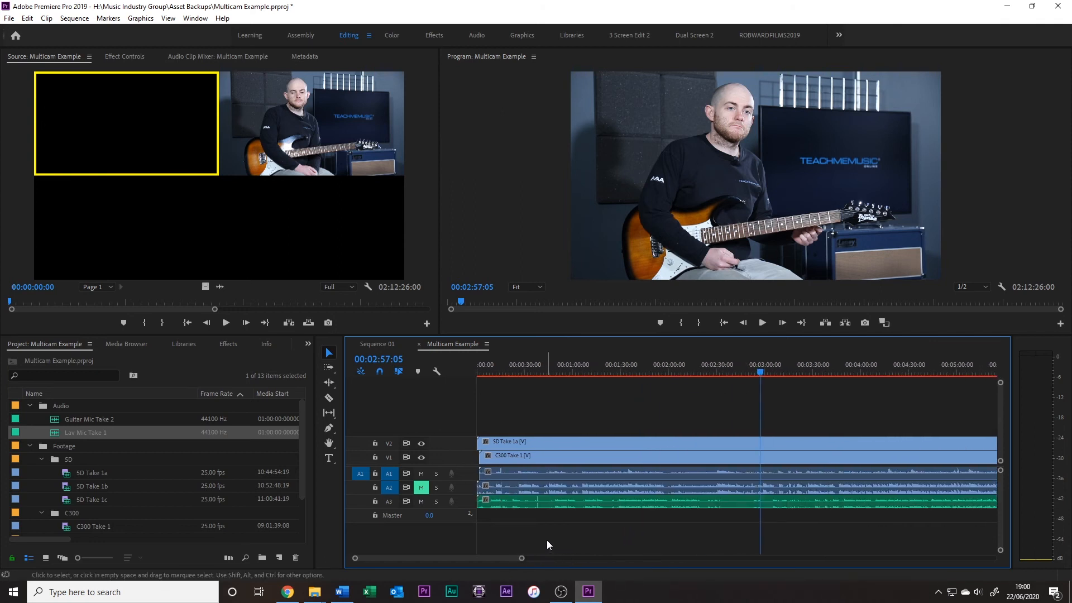
{"action": "left_click_drag", "start_coordinate": [528, 537], "coordinate": [536, 440]}
{"action": "right_click", "coordinate": [537, 443]}
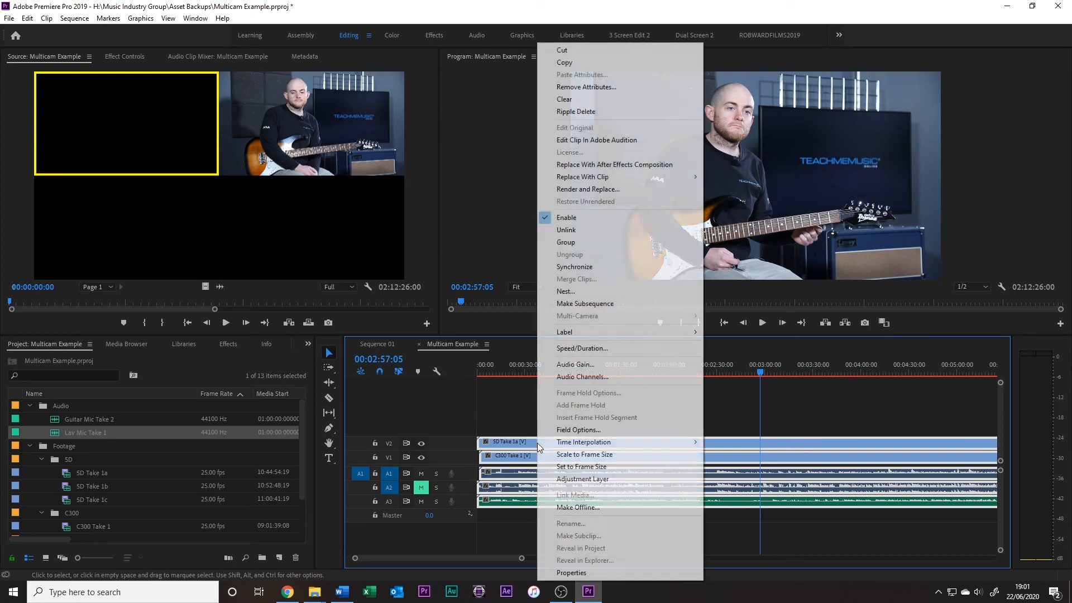
{"action": "left_click", "coordinate": [569, 266]}
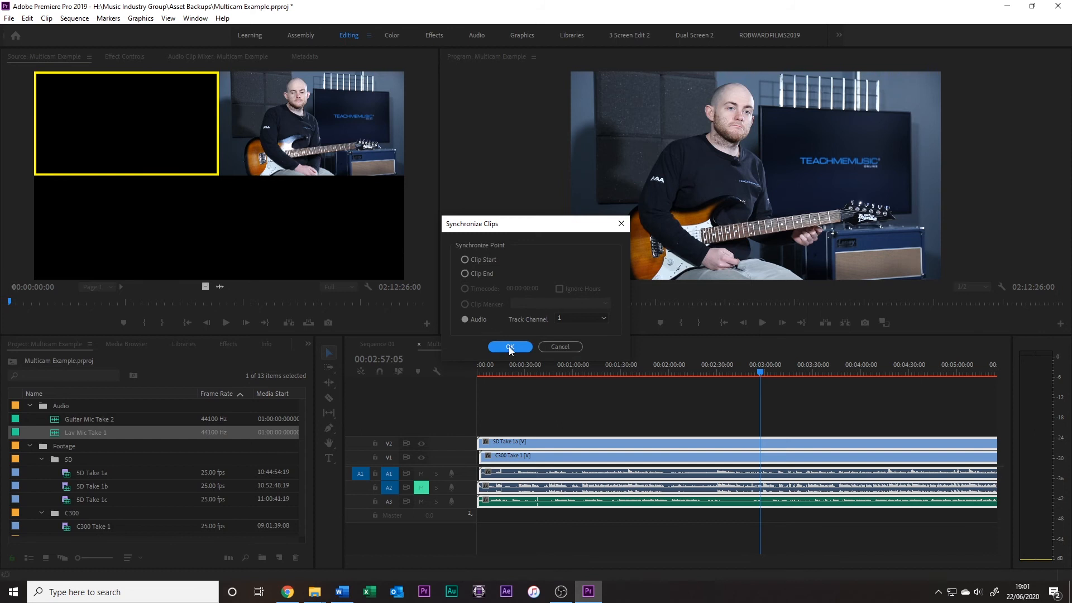
{"action": "left_click", "coordinate": [510, 346]}
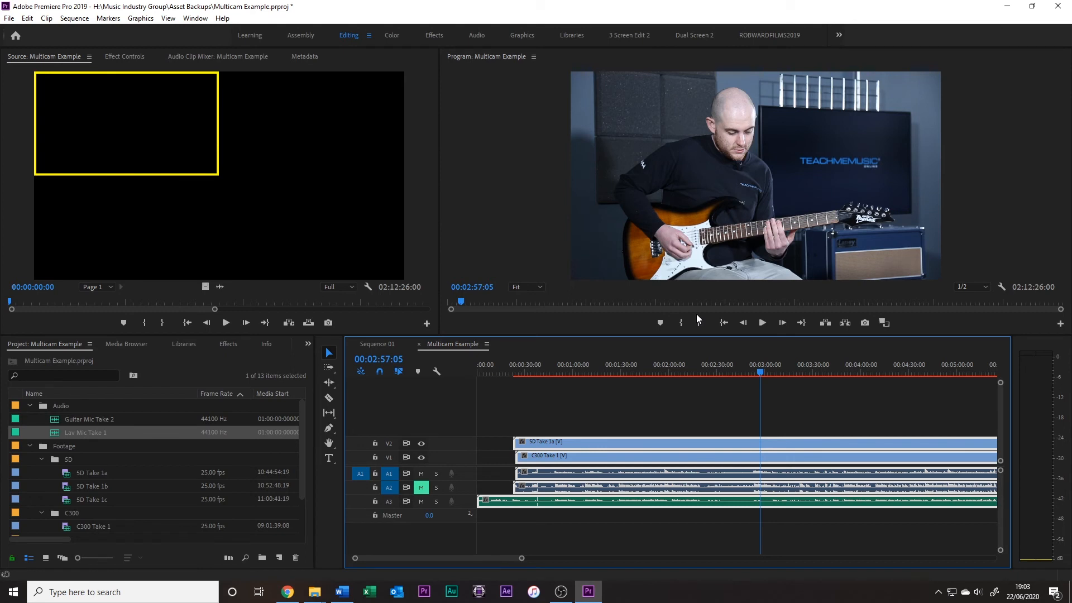
Mute audio track A1 in Multicam Example, alongside A2, and save the project
{"action": "left_click", "coordinate": [534, 373]}
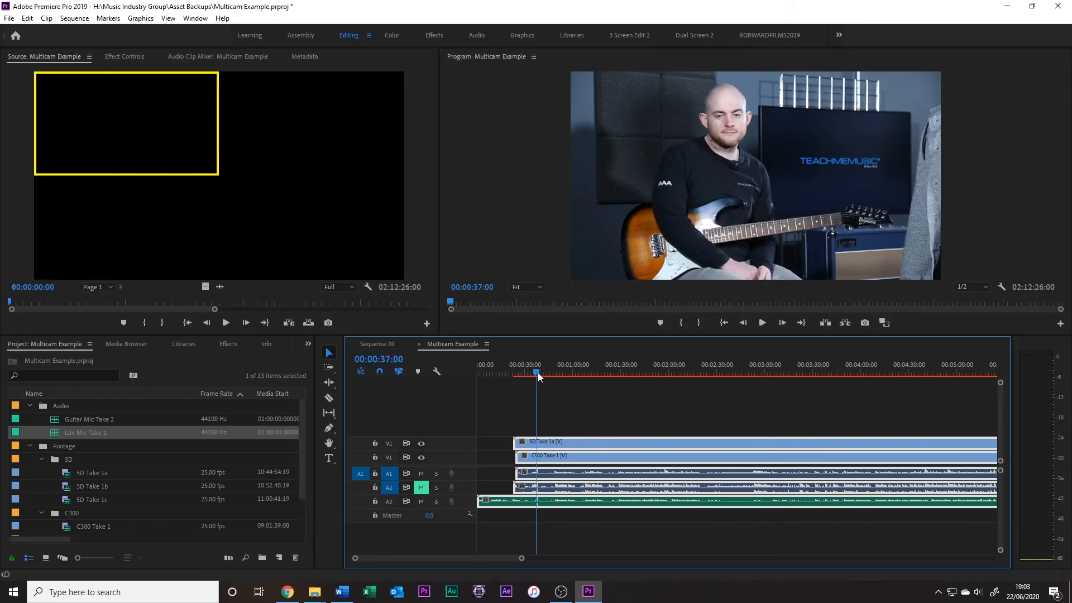
{"action": "mouse_move", "coordinate": [521, 560]}
{"action": "left_mouse_down"}
{"action": "mouse_move", "coordinate": [450, 557]}
{"action": "mouse_move", "coordinate": [521, 556]}
{"action": "left_mouse_up"}
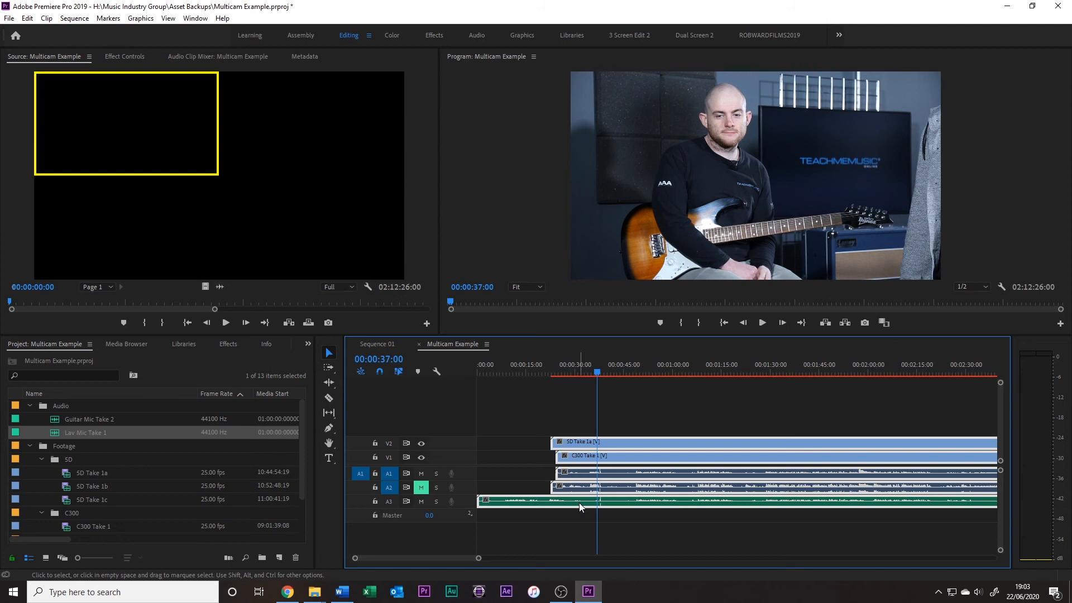
{"action": "left_click", "coordinate": [581, 424]}
{"action": "left_click", "coordinate": [422, 473]}
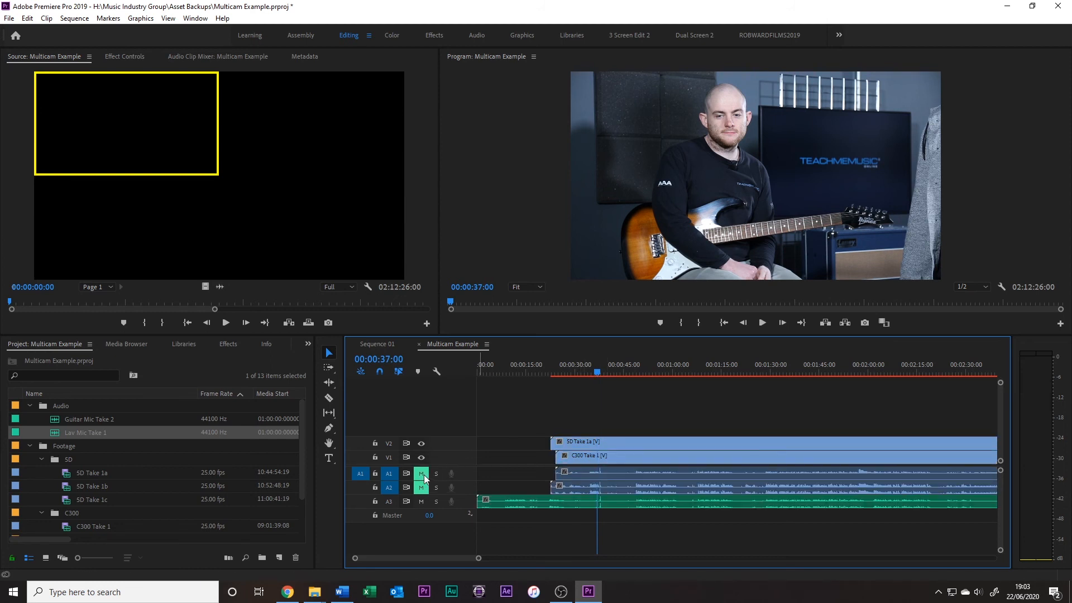
{"action": "key", "text": "ctrl+s"}
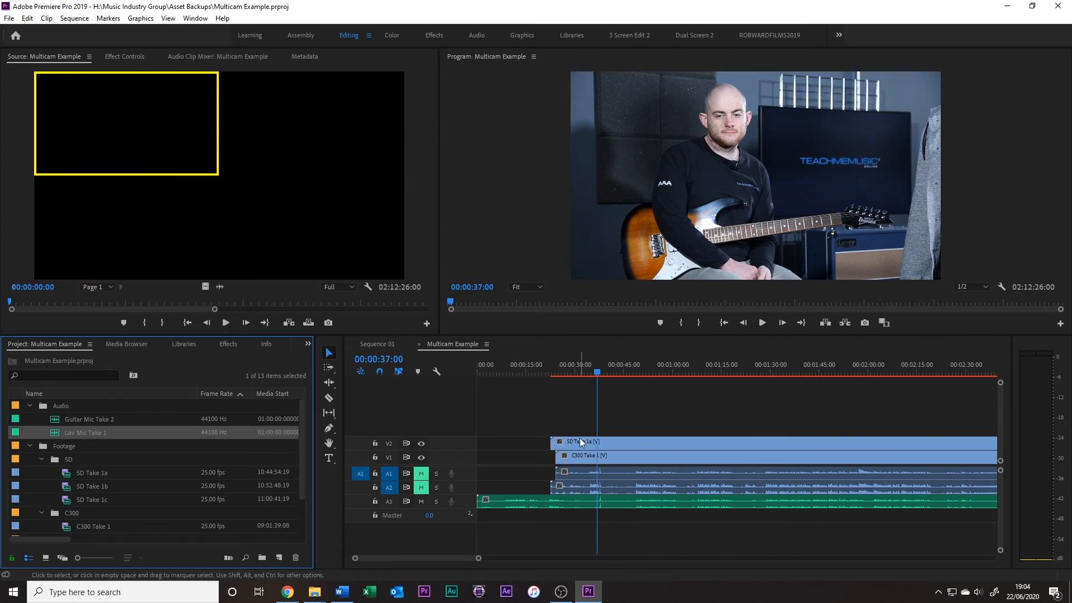
Inspect Sequence 01 from its start through 00:02:54:10 and at 00:02:36:13, comparing it with the newly synchronized Multicam Example
{"action": "left_click", "coordinate": [378, 344]}
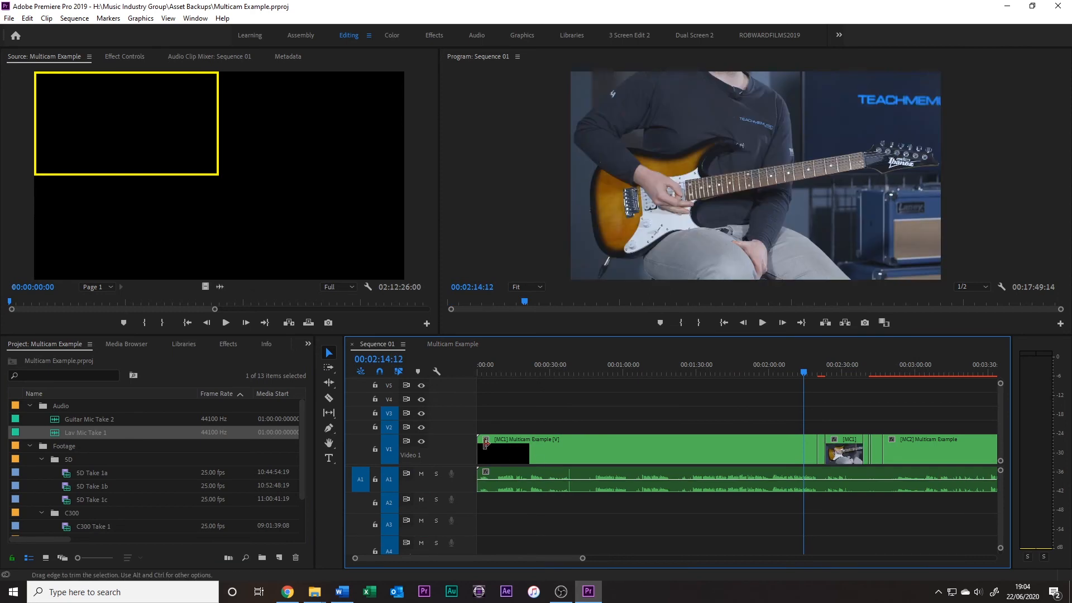
{"action": "left_click_drag", "start_coordinate": [476, 367], "coordinate": [528, 377]}
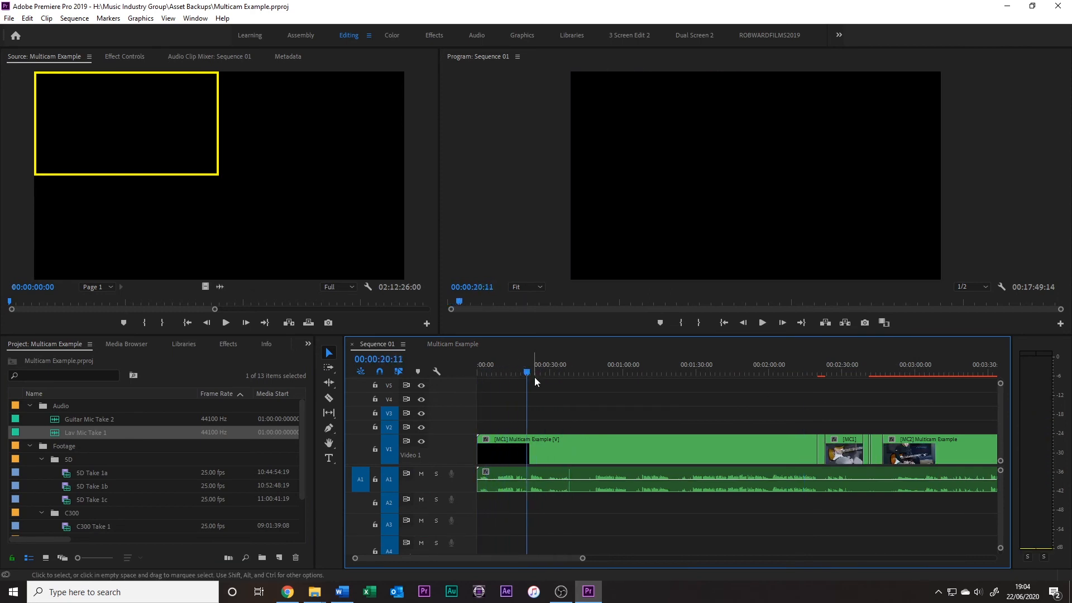
{"action": "left_click_drag", "start_coordinate": [746, 374], "coordinate": [814, 370]}
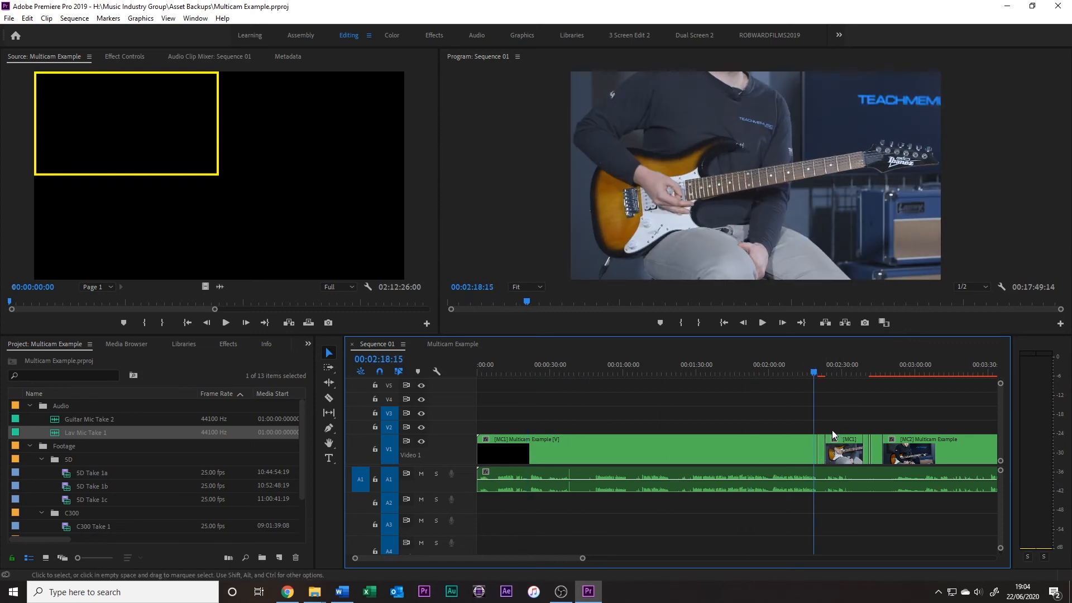
{"action": "left_click_drag", "start_coordinate": [818, 366], "coordinate": [859, 373]}
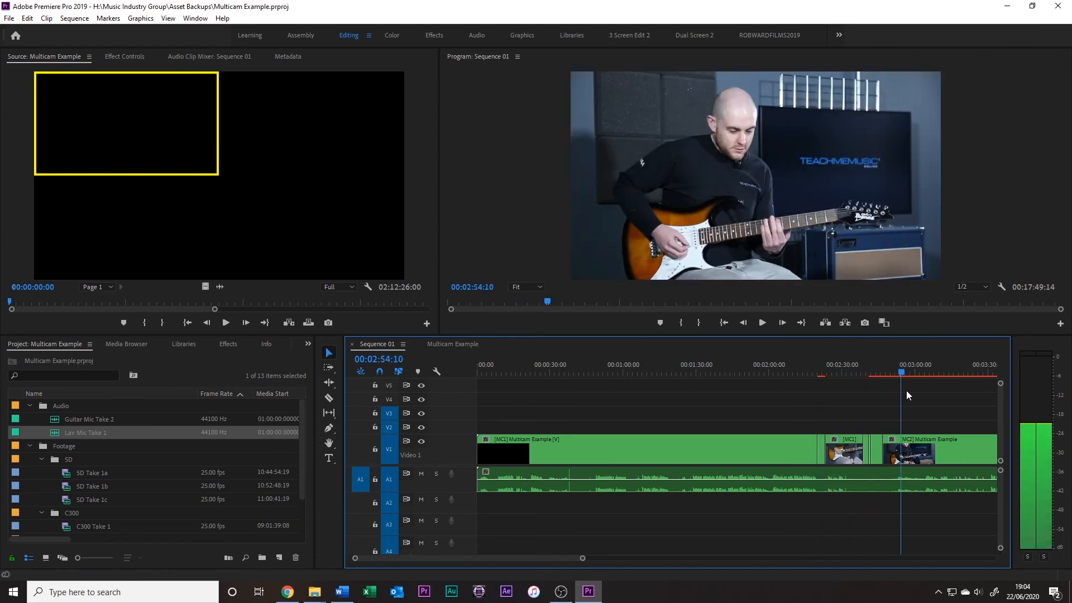
{"action": "mouse_move", "coordinate": [849, 420]}
{"action": "left_mouse_down"}
{"action": "mouse_move", "coordinate": [874, 423]}
{"action": "mouse_move", "coordinate": [858, 421]}
{"action": "left_mouse_up"}
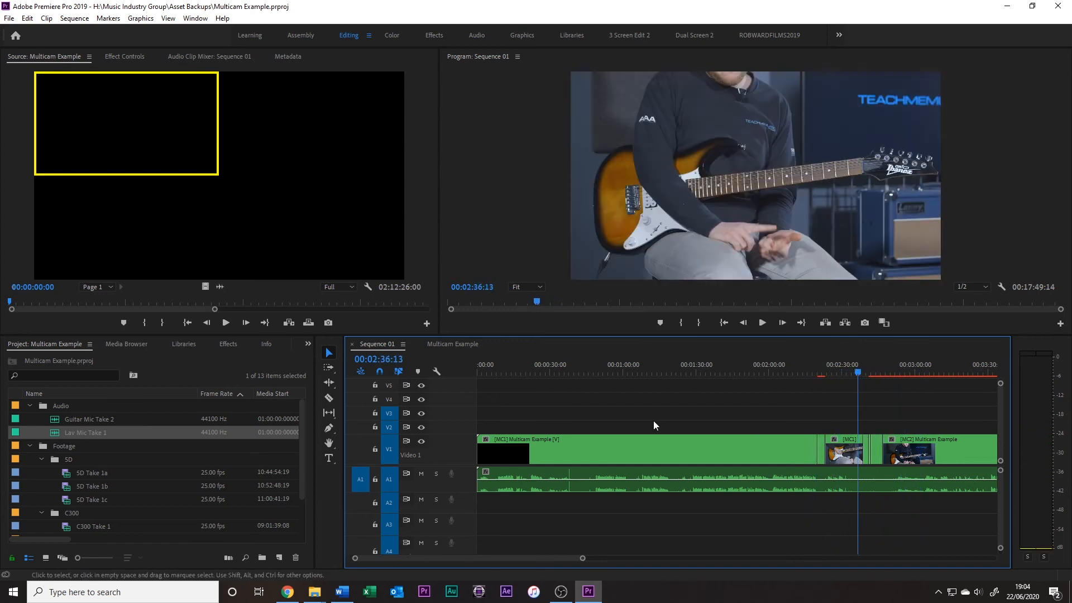
{"action": "left_click", "coordinate": [460, 344]}
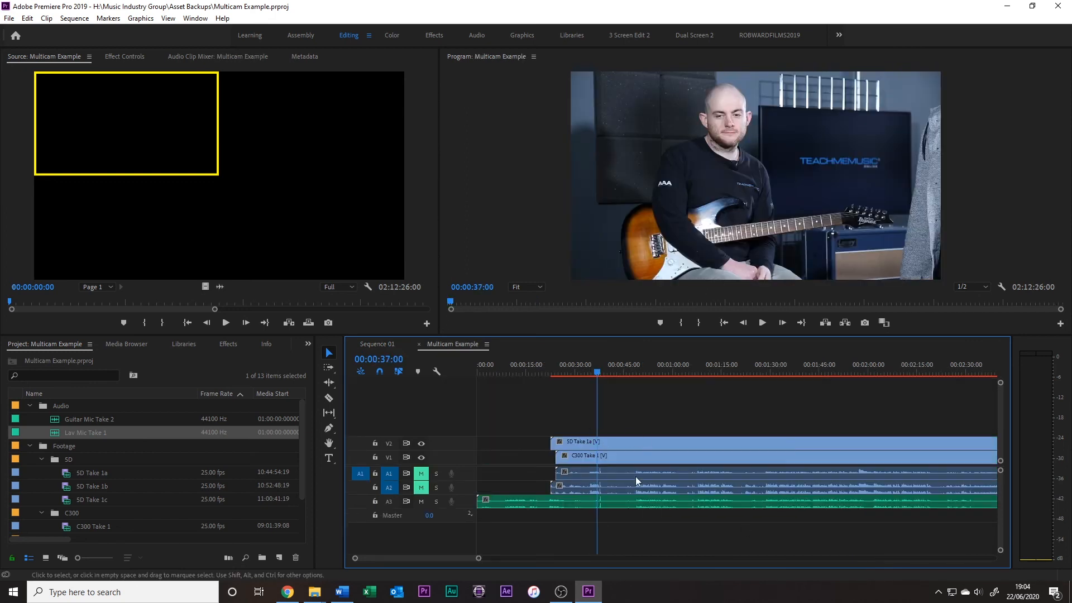
{"action": "left_click", "coordinate": [377, 345]}
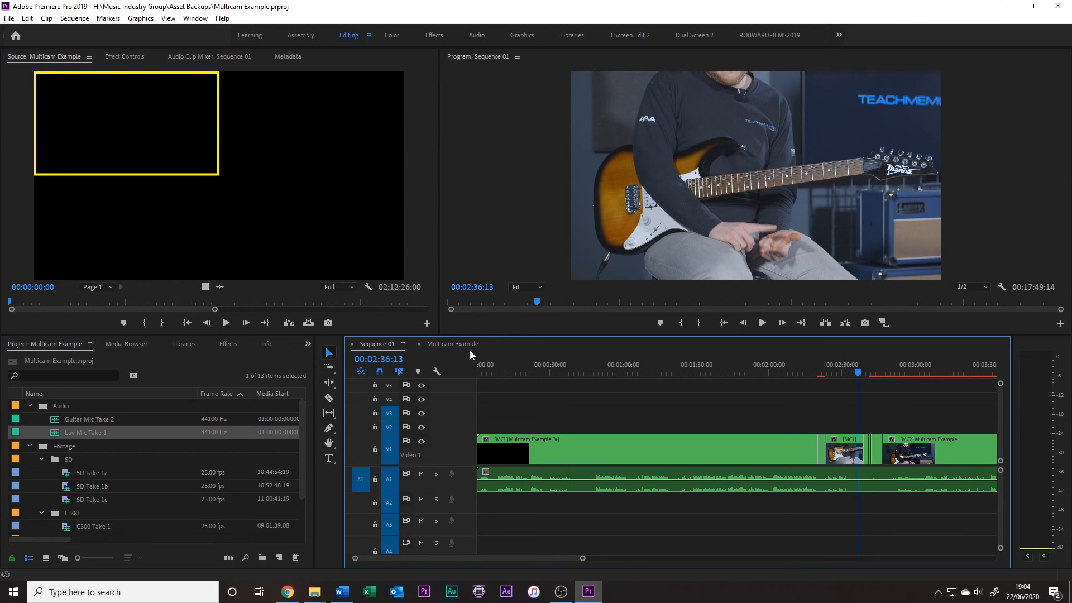
Play Multicam Example from the start of SD Take 1a to check the lav mic sync
{"action": "left_click", "coordinate": [453, 344]}
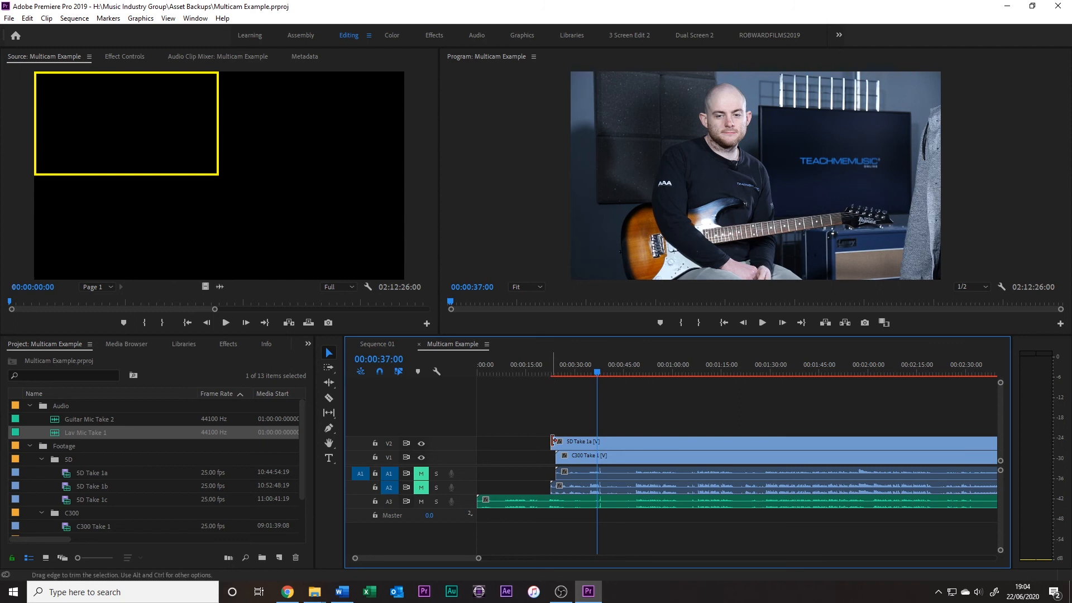
{"action": "left_click_drag", "start_coordinate": [579, 371], "coordinate": [553, 382]}
{"action": "key", "text": "space"}
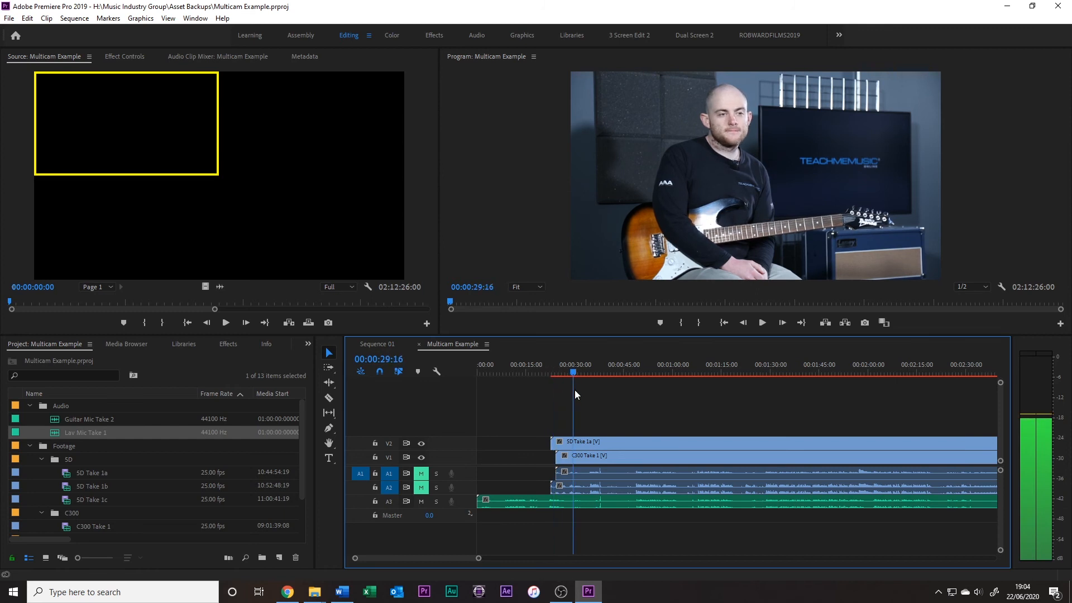
{"action": "key", "text": "space"}
Cut Lav Mic Take 1 off before the start of SD Take 1a and ripple delete the gap ahead of all clips
{"action": "key", "text": "c"}
{"action": "left_click", "coordinate": [551, 505]}
{"action": "key", "text": "v"}
{"action": "left_click", "coordinate": [537, 504]}
{"action": "key", "text": "Delete"}
{"action": "right_click", "coordinate": [523, 501]}
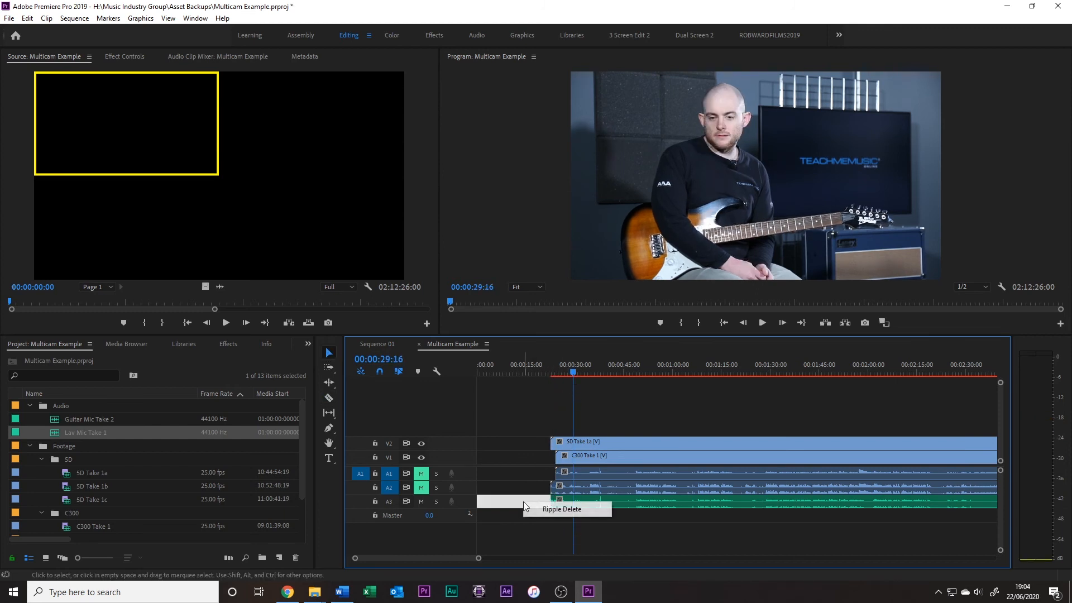
{"action": "left_click", "coordinate": [552, 509]}
{"action": "key", "text": "Home"}
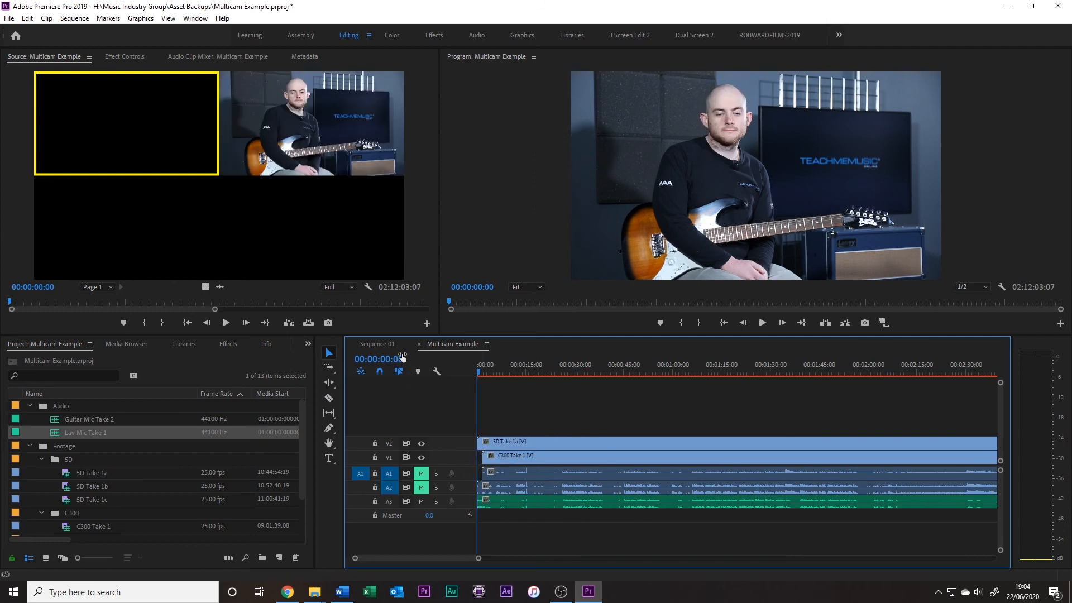
Check the beginning of Sequence 01 with the edited source and return to Multicam Example
{"action": "left_click", "coordinate": [391, 345]}
{"action": "left_click", "coordinate": [802, 374]}
{"action": "left_click_drag", "start_coordinate": [802, 377], "coordinate": [471, 427]}
{"action": "left_click", "coordinate": [452, 344]}
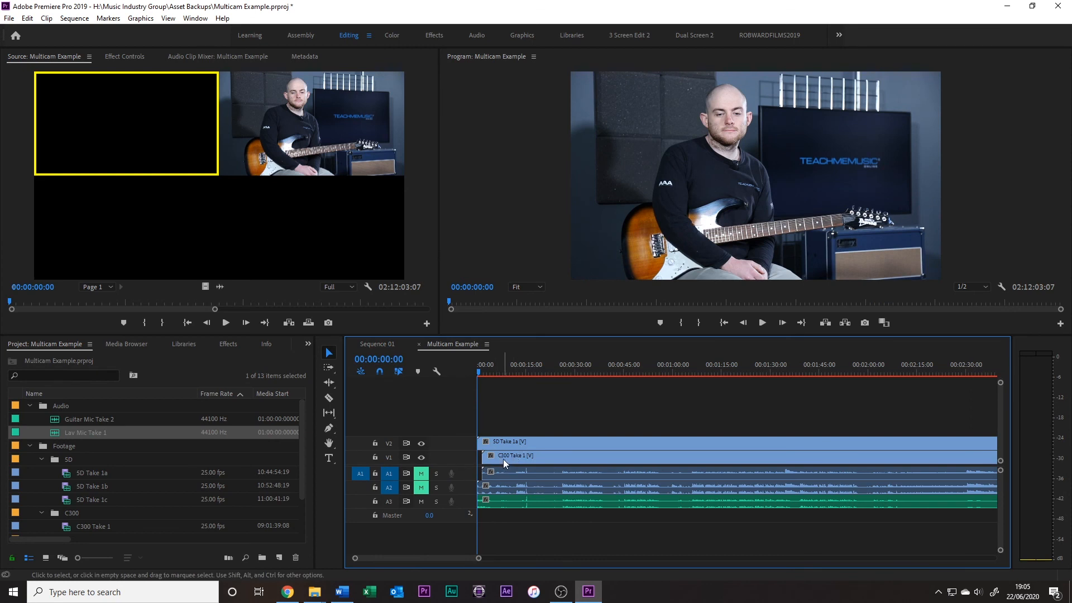
Add SD Take 1b and SD Take 1c end to end after SD Take 1a on track V2 of Multicam Example
{"action": "key", "text": "minus"}
{"action": "key", "text": "minus"}
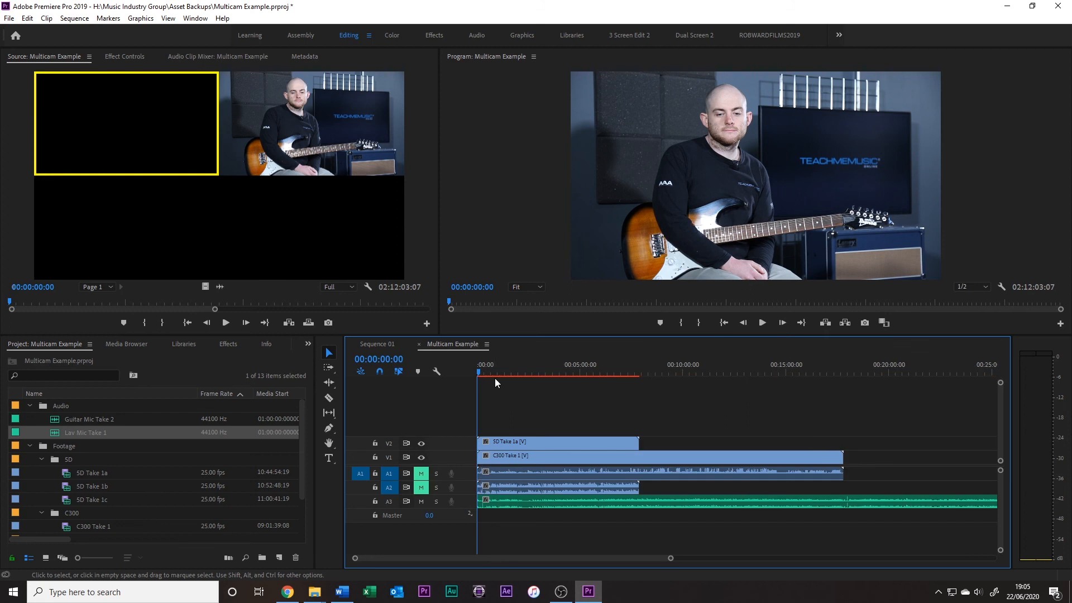
{"action": "left_click", "coordinate": [601, 368]}
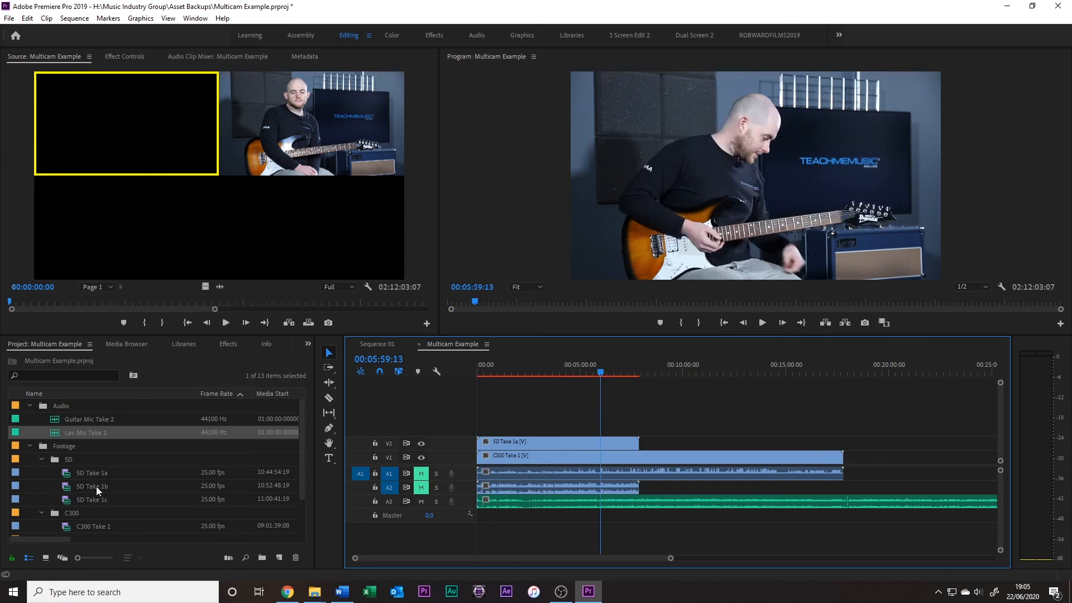
{"action": "left_click_drag", "start_coordinate": [66, 491], "coordinate": [649, 445]}
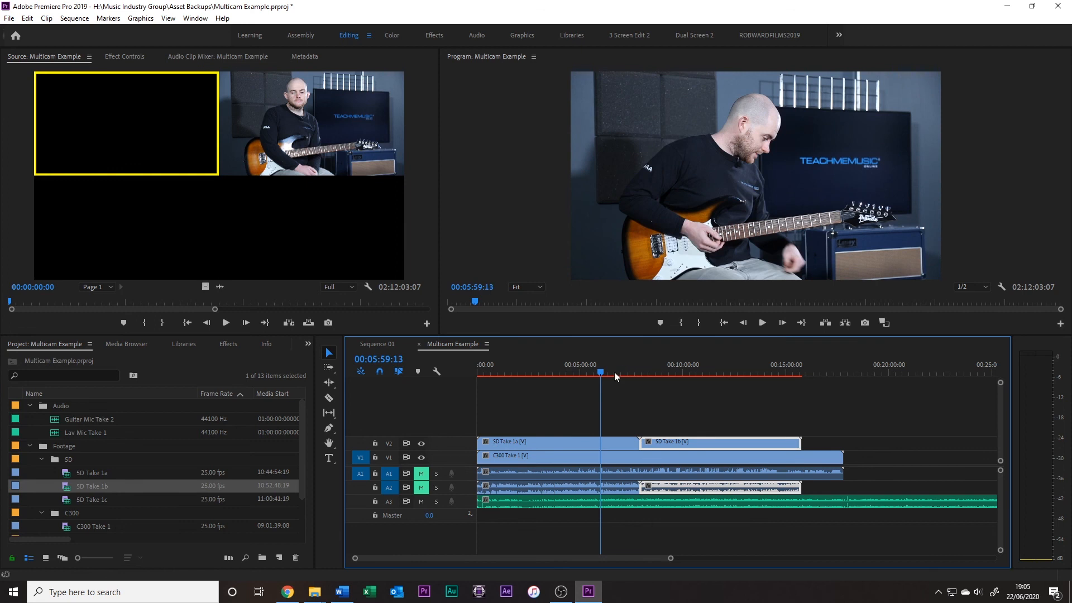
{"action": "mouse_move", "coordinate": [73, 502]}
{"action": "left_mouse_down"}
{"action": "mouse_move", "coordinate": [866, 440]}
{"action": "mouse_move", "coordinate": [821, 443]}
{"action": "left_mouse_up"}
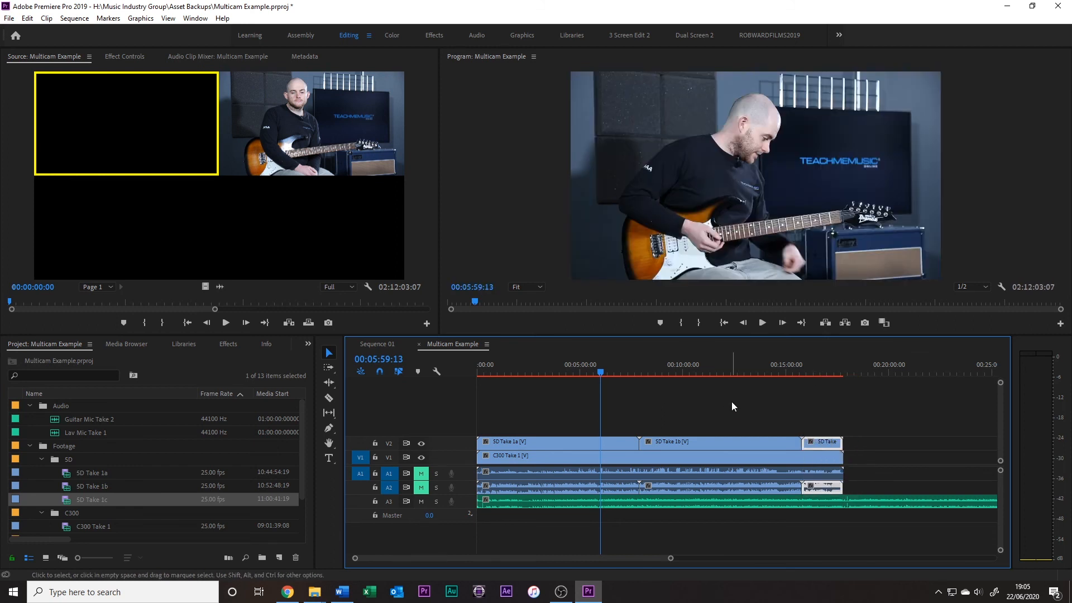
{"action": "left_click", "coordinate": [869, 436]}
Split Lav Mic Take 1 on A3 at the end of C300 Take 1 and delete the excess after it
{"action": "left_click_drag", "start_coordinate": [607, 558], "coordinate": [638, 561]}
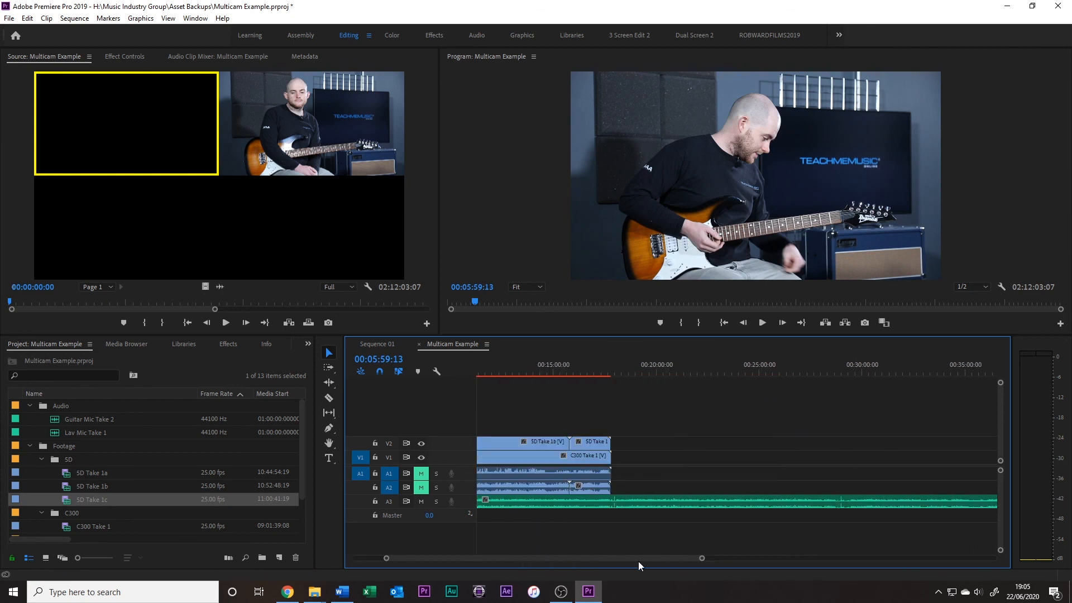
{"action": "key", "text": "c"}
{"action": "left_click", "coordinate": [614, 499]}
{"action": "key", "text": "v"}
{"action": "left_click", "coordinate": [640, 504]}
{"action": "key", "text": "Delete"}
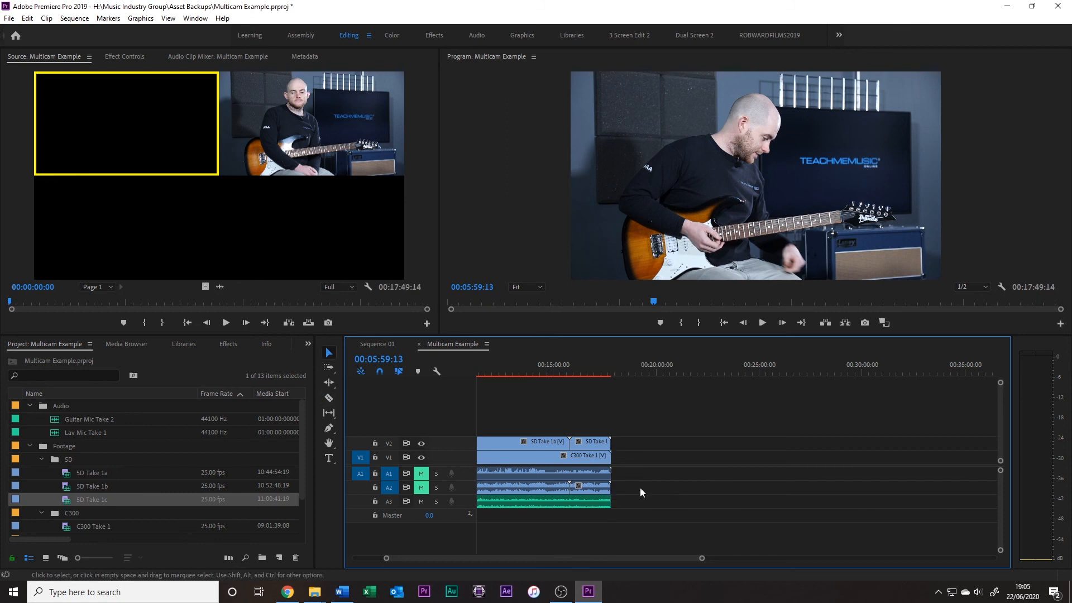
Check Sequence 01 near its end at 00:16:55:08 and return to Multicam Example
{"action": "left_click", "coordinate": [377, 344]}
{"action": "left_click_drag", "start_coordinate": [838, 374], "coordinate": [899, 374]}
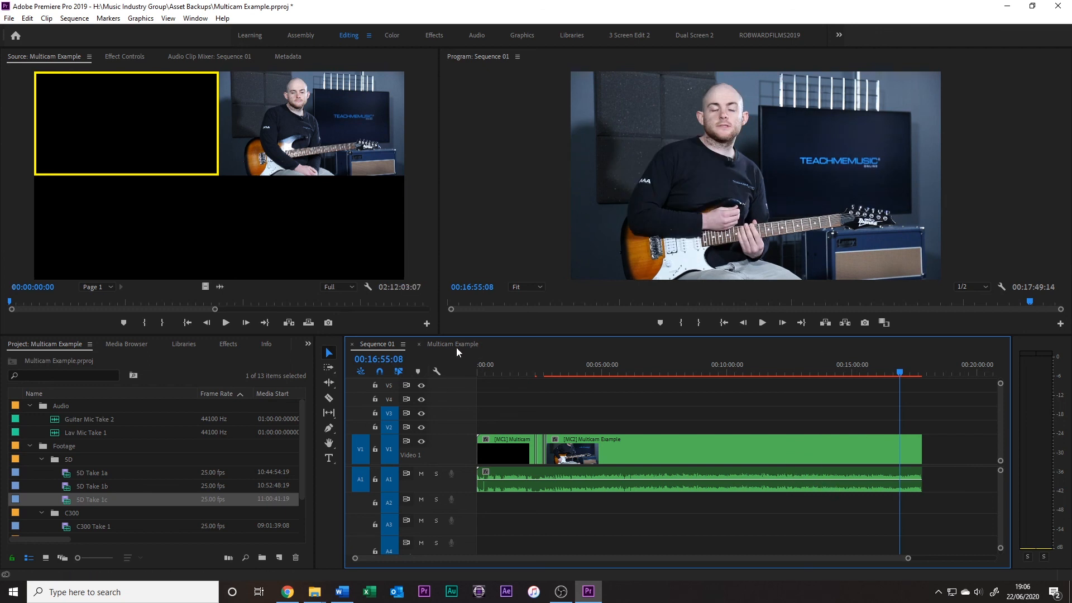
{"action": "left_click", "coordinate": [453, 344]}
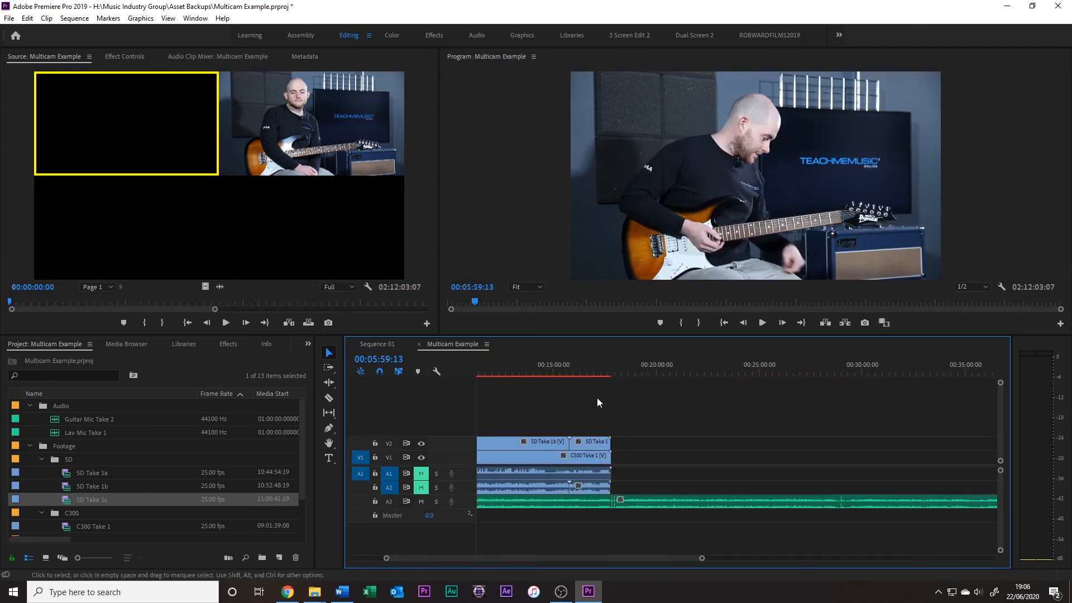
Extend the last multicam clip's video and audio in Sequence 01 to about 00:22:00:01 and view it at 00:19:11:24
{"action": "left_click", "coordinate": [377, 344]}
{"action": "left_click_drag", "start_coordinate": [922, 455], "coordinate": [1017, 454]}
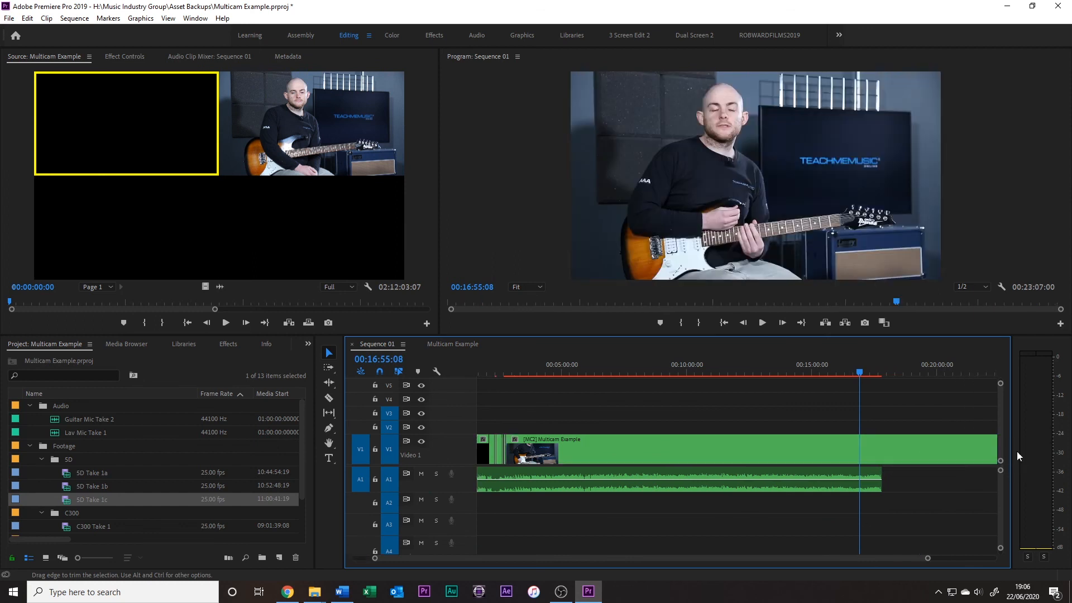
{"action": "left_click_drag", "start_coordinate": [881, 482], "coordinate": [986, 475]}
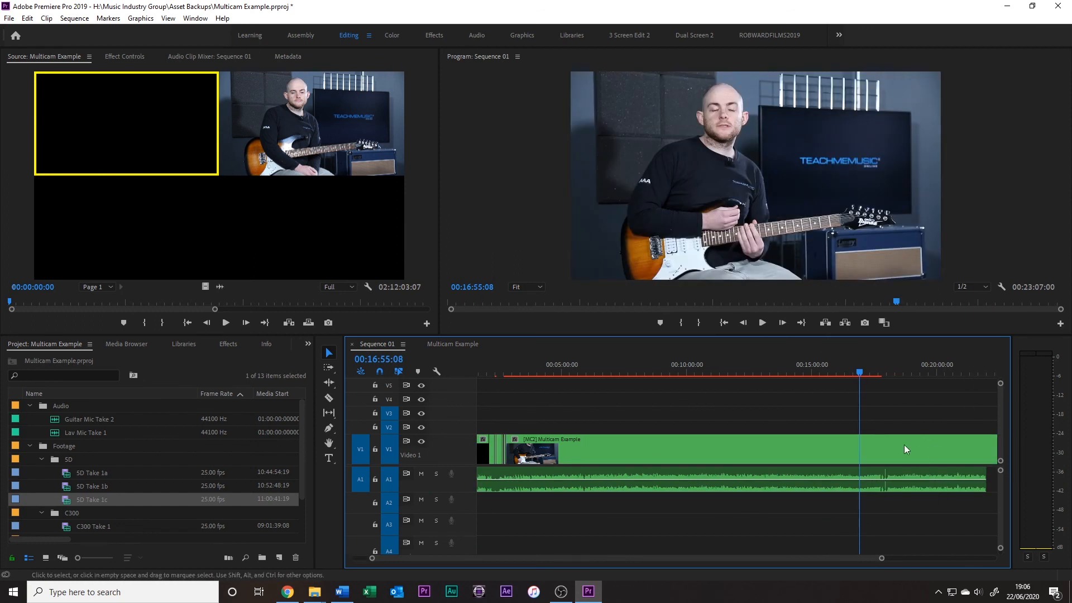
{"action": "left_click_drag", "start_coordinate": [863, 369], "coordinate": [916, 374]}
{"action": "left_click_drag", "start_coordinate": [568, 559], "coordinate": [595, 562]}
{"action": "left_click_drag", "start_coordinate": [948, 455], "coordinate": [922, 454]}
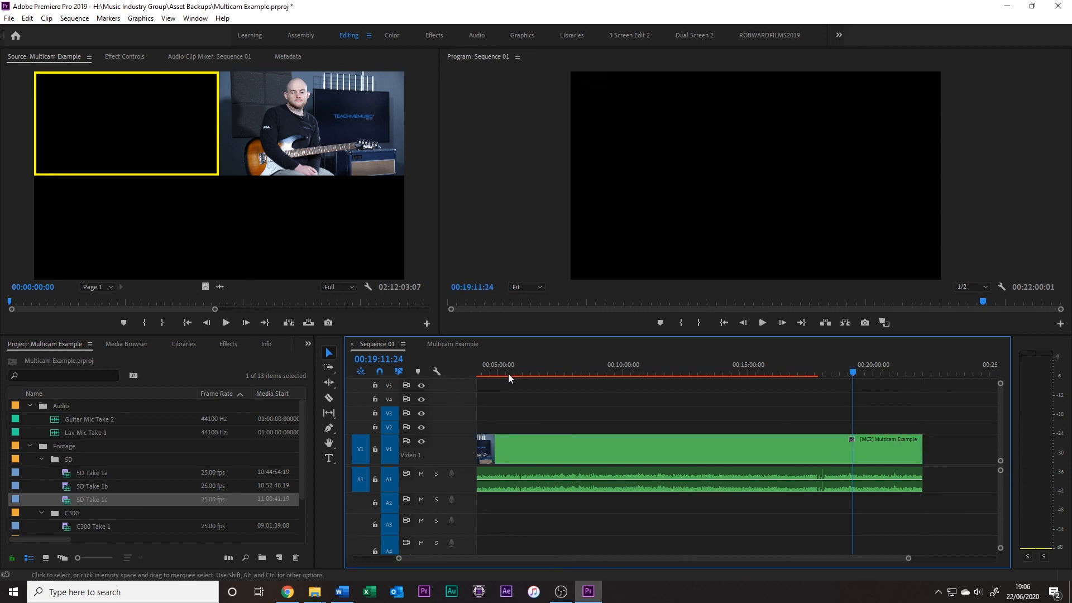
Delete the leftover Lav Mic Take 1 segment after the end of C300 Take 1 in Multicam Example
{"action": "left_click", "coordinate": [452, 344]}
{"action": "left_click", "coordinate": [641, 499]}
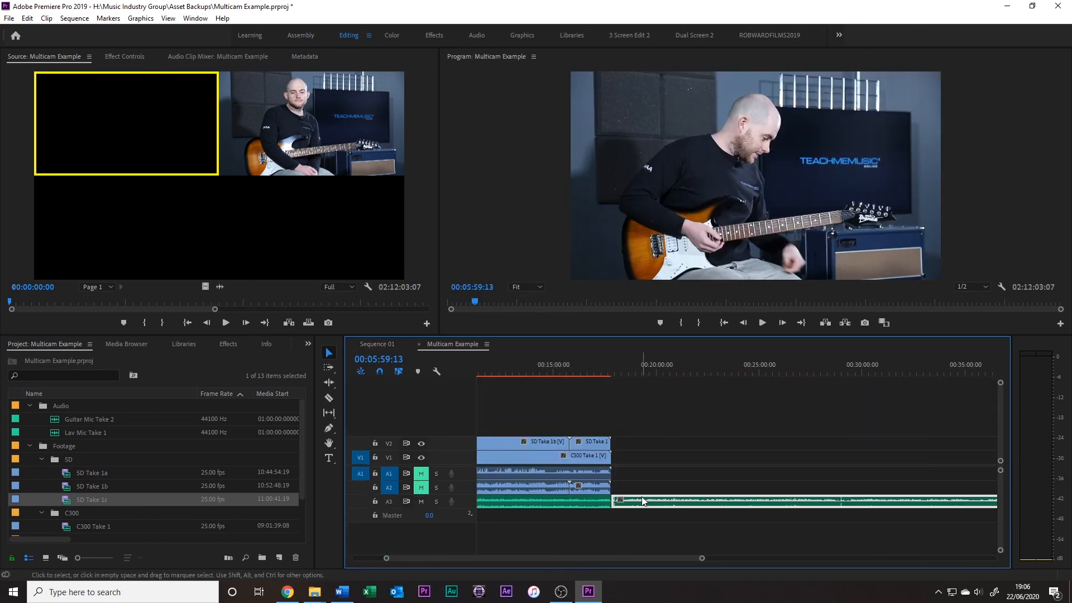
{"action": "key", "text": "Delete"}
Trim the hatched, empty end off the last multicam clip's video and audio in Sequence 01, ending at 00:17:45:13
{"action": "left_click", "coordinate": [378, 344]}
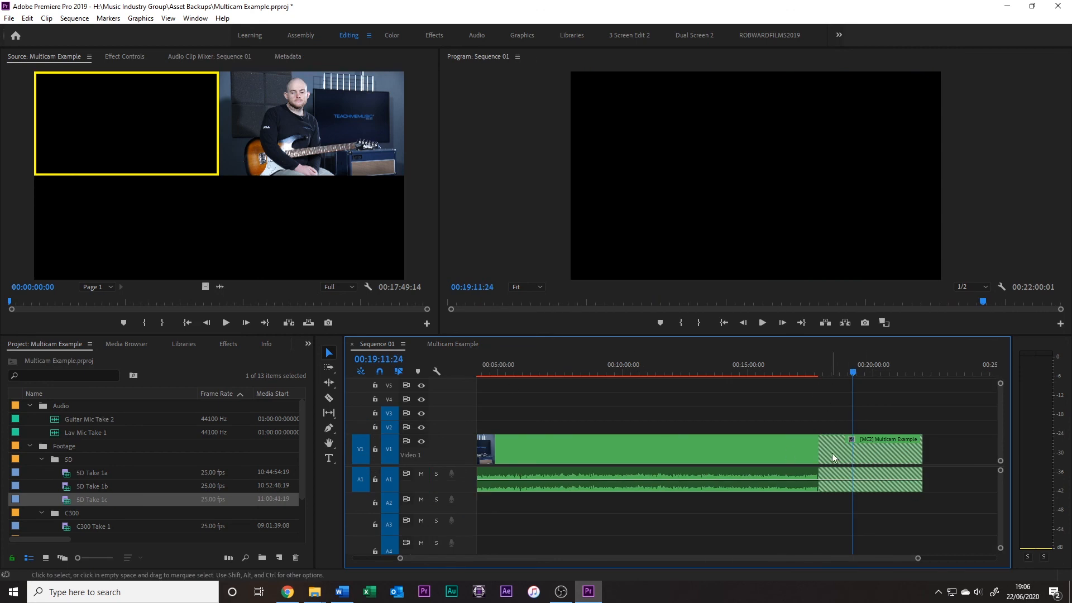
{"action": "left_click", "coordinate": [840, 373]}
{"action": "left_click_drag", "start_coordinate": [840, 373], "coordinate": [836, 410]}
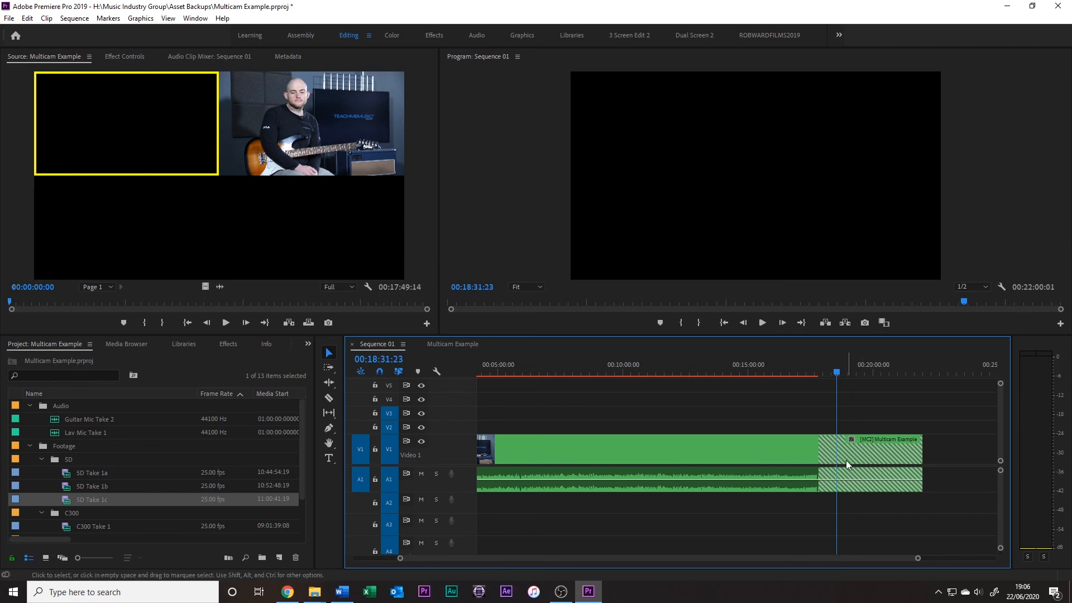
{"action": "left_click_drag", "start_coordinate": [921, 449], "coordinate": [816, 464]}
{"action": "left_click_drag", "start_coordinate": [930, 483], "coordinate": [816, 481]}
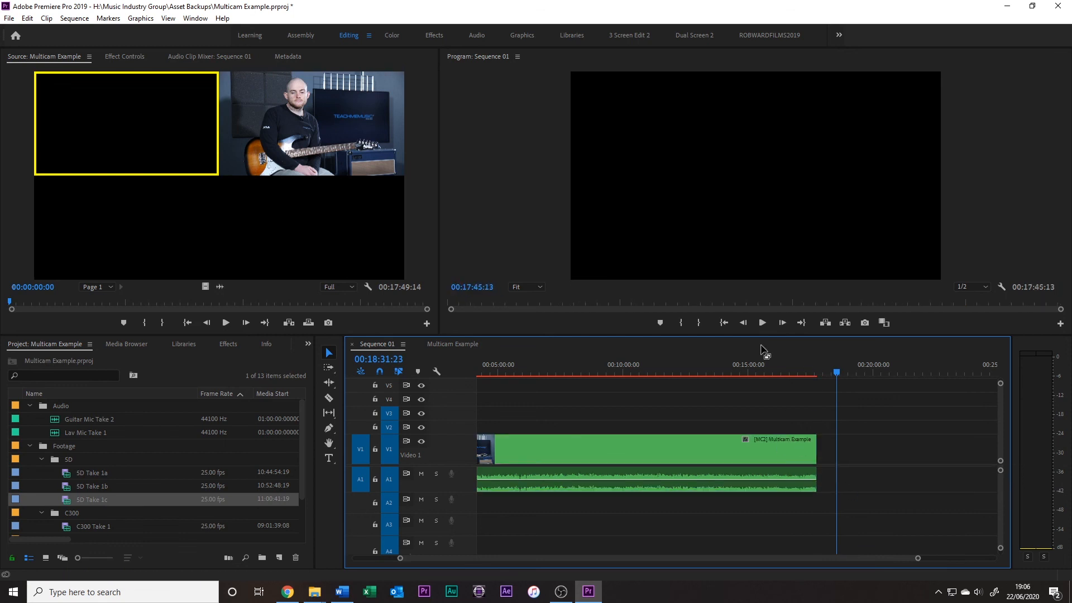
Check Sequence 01 near its end at 00:17:15:14 and Multicam Example at 00:15:02:24
{"action": "left_click", "coordinate": [804, 364]}
{"action": "left_click", "coordinate": [461, 345]}
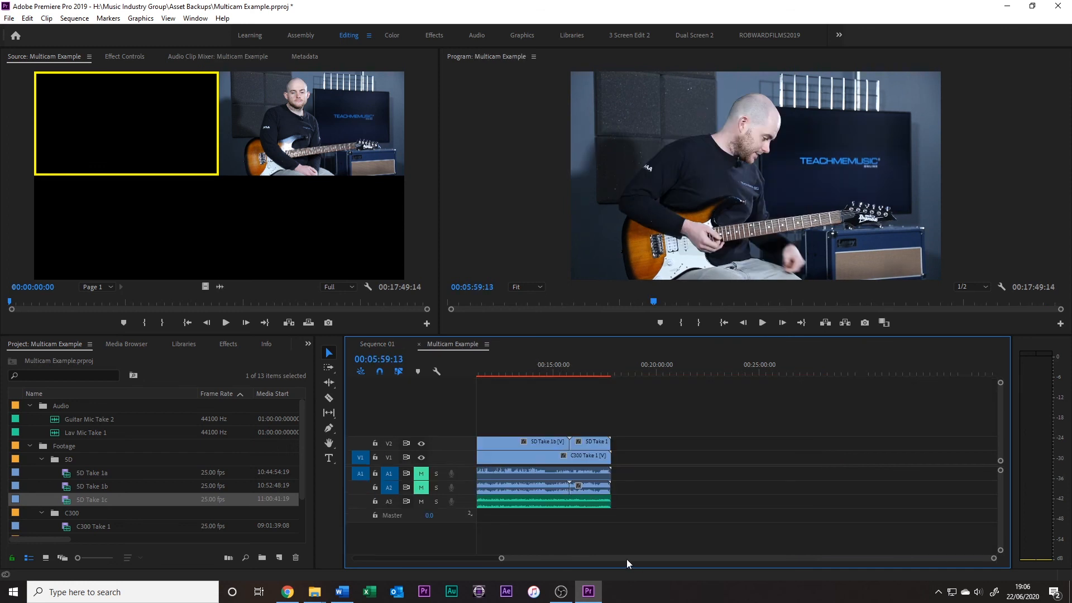
{"action": "left_click_drag", "start_coordinate": [626, 559], "coordinate": [583, 558]}
{"action": "left_click", "coordinate": [702, 364]}
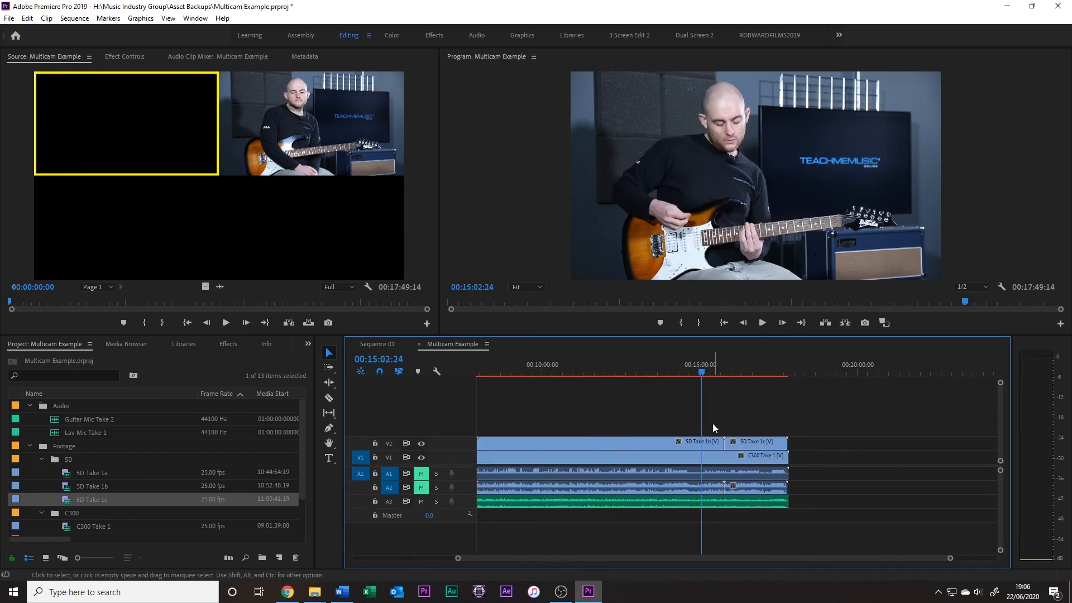
Review the last multicam clip in Sequence 01 at 00:13:38:14 and 00:04:02:12
{"action": "left_click", "coordinate": [376, 343]}
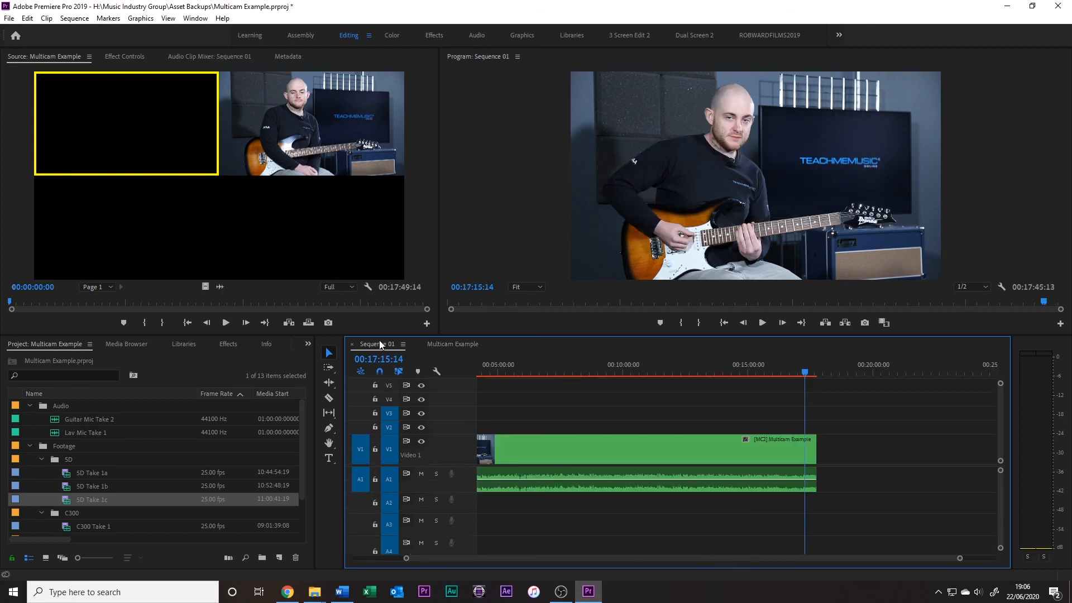
{"action": "left_click", "coordinate": [715, 371]}
{"action": "left_click", "coordinate": [726, 441]}
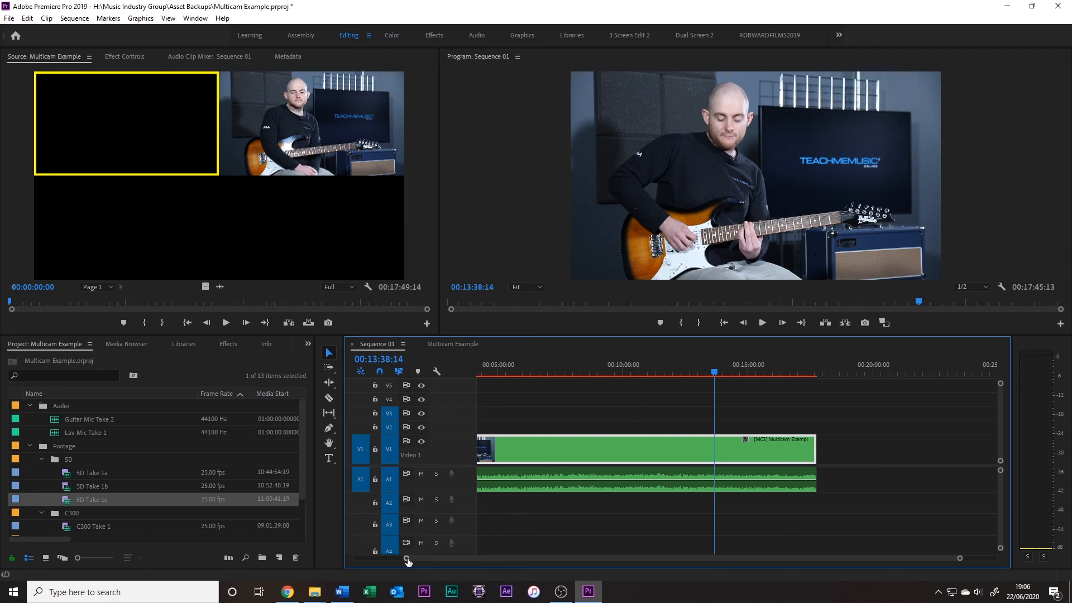
{"action": "left_click_drag", "start_coordinate": [406, 557], "coordinate": [369, 562]}
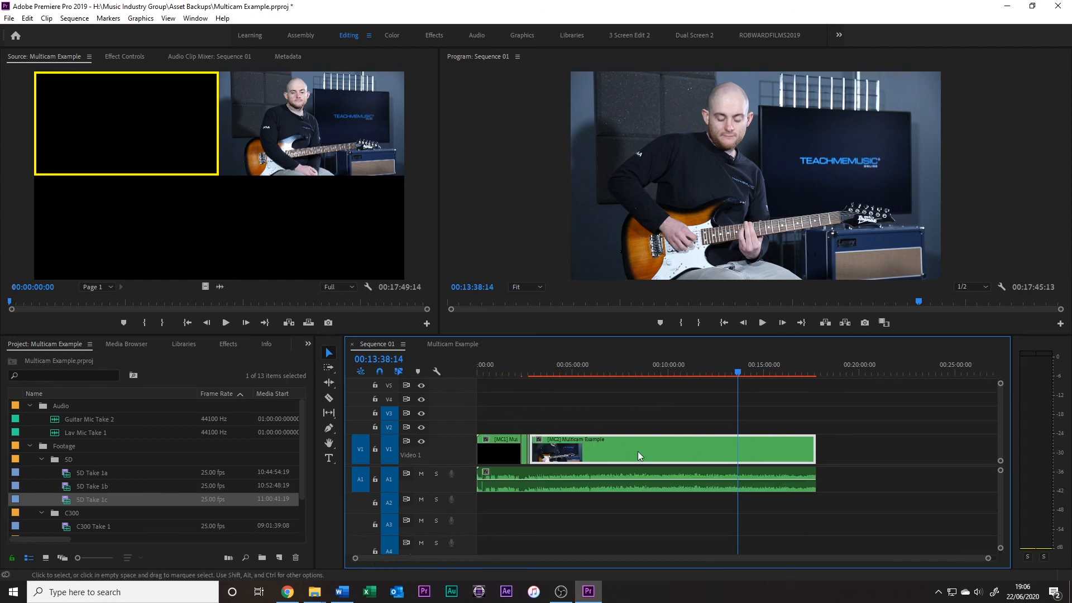
{"action": "left_click", "coordinate": [553, 370]}
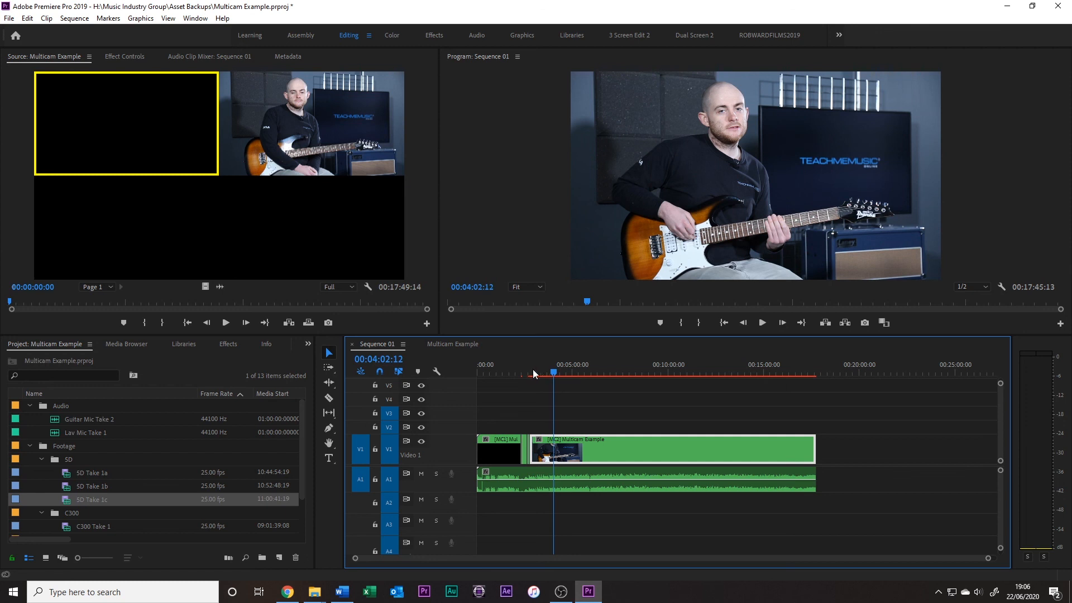
Examine the SD and C300 takes in Multicam Example against their source files in the project and the edit in Sequence 01
{"action": "left_click", "coordinate": [468, 346]}
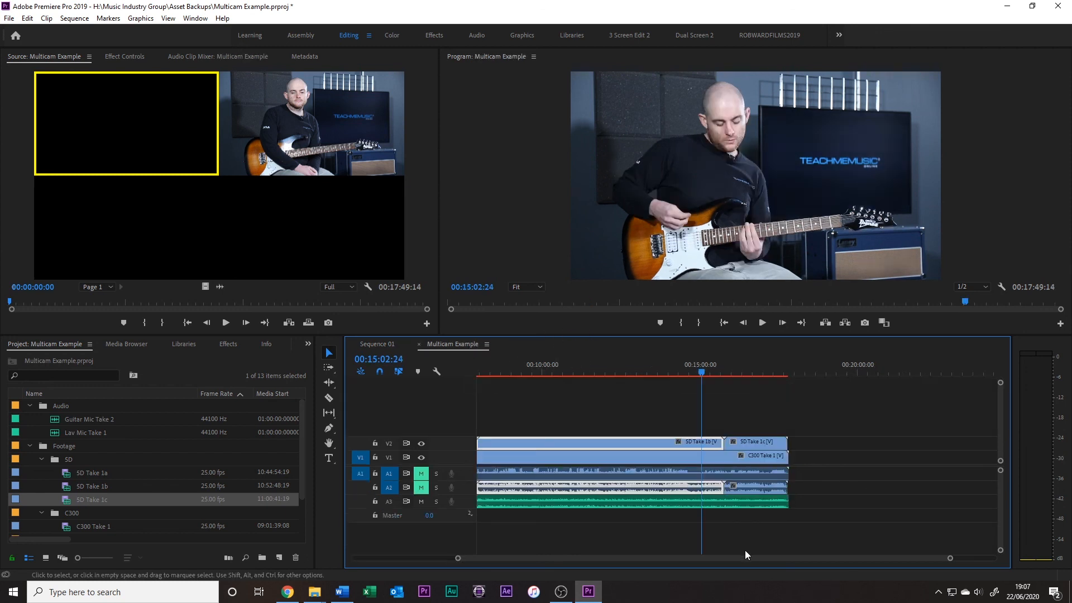
{"action": "left_click_drag", "start_coordinate": [747, 559], "coordinate": [692, 564]}
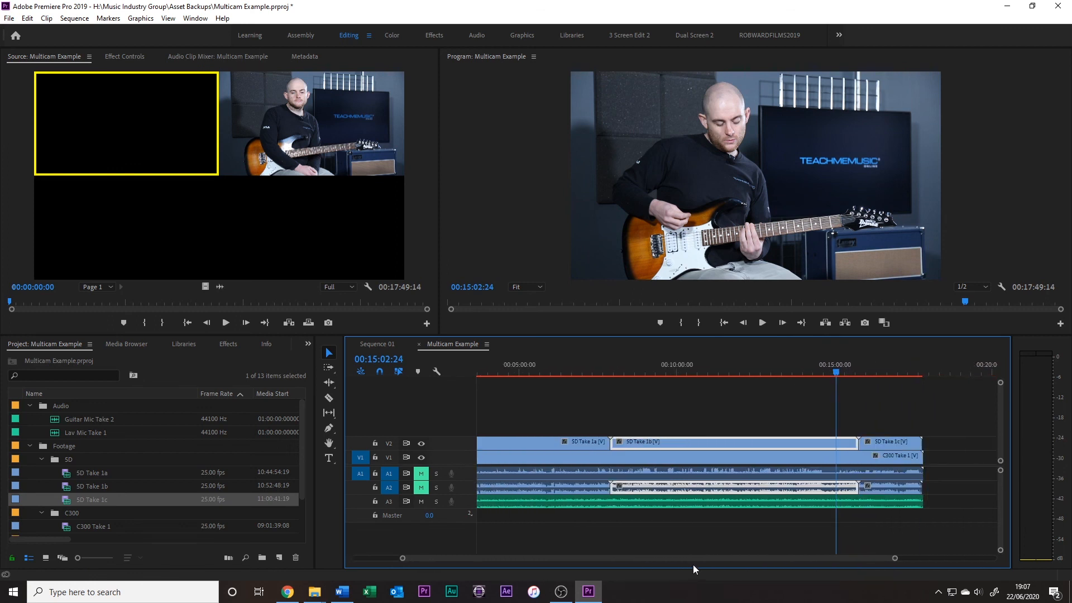
{"action": "left_click", "coordinate": [96, 524]}
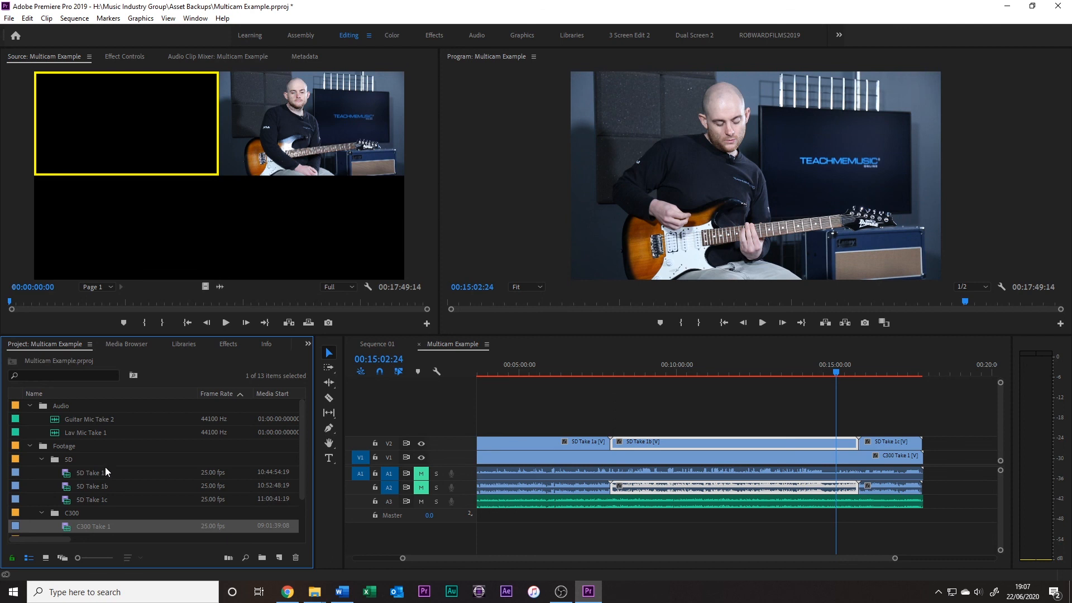
{"action": "scroll", "coordinate": [105, 466], "scroll_direction": "down", "scroll_amount": 3}
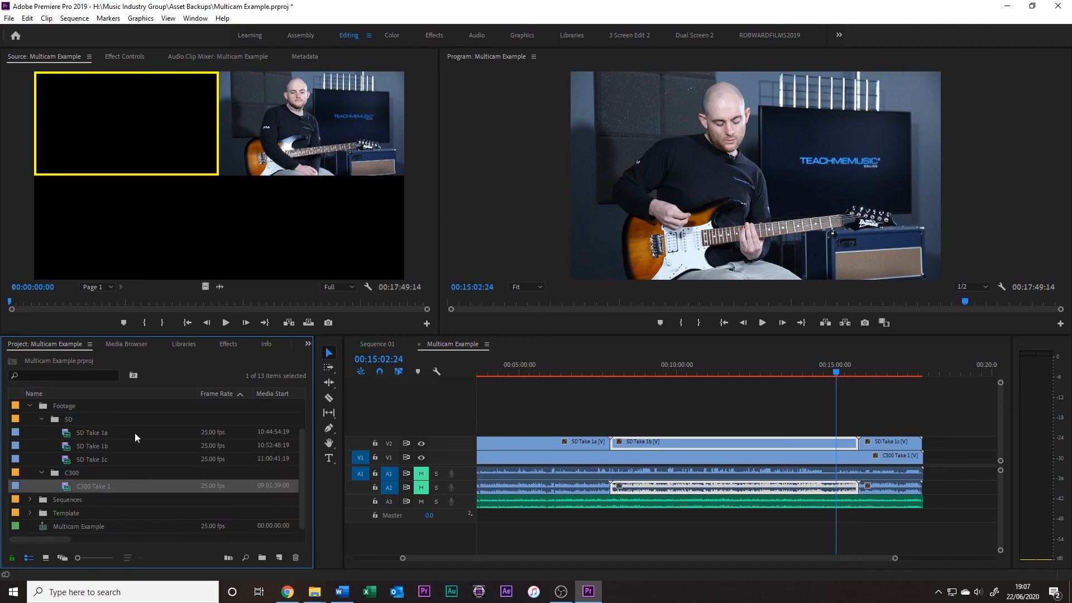
{"action": "left_click", "coordinate": [390, 341]}
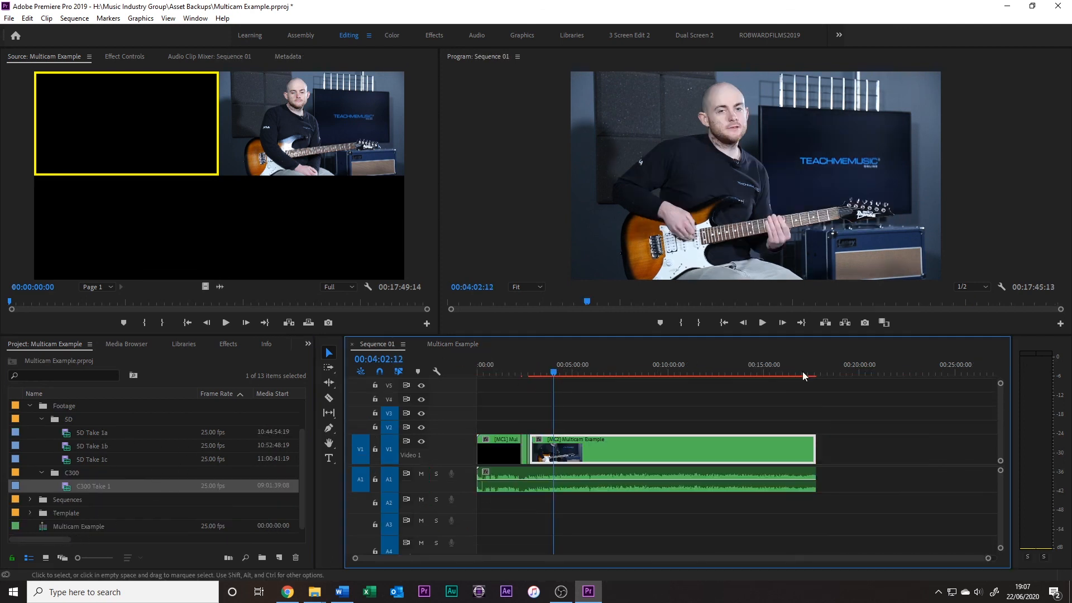
{"action": "left_click", "coordinate": [449, 343]}
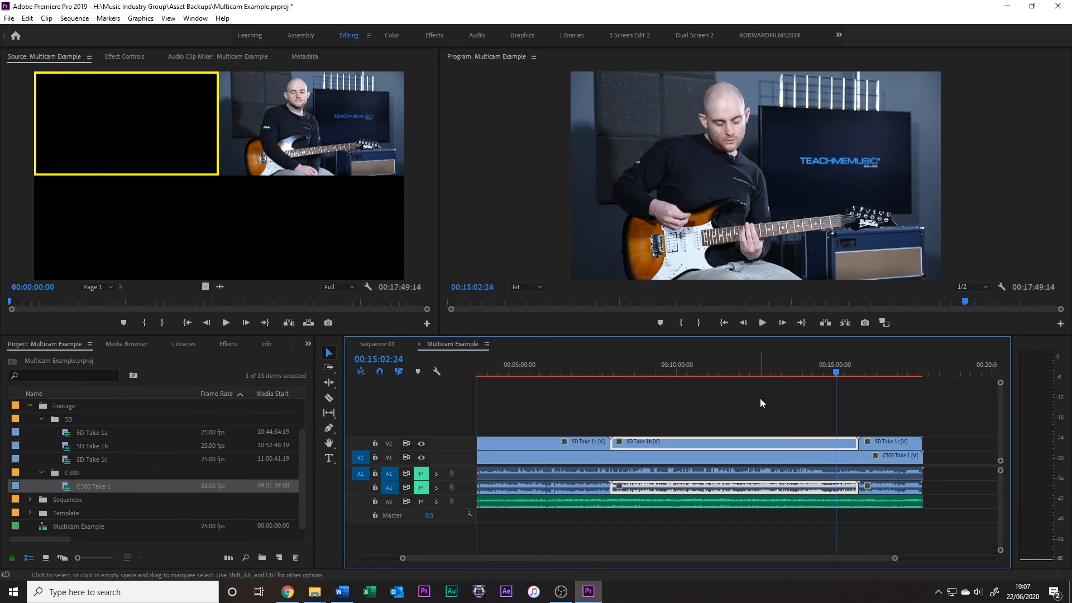
{"action": "left_click", "coordinate": [885, 417]}
{"action": "scroll", "coordinate": [859, 497], "scroll_direction": "down", "scroll_amount": 3}
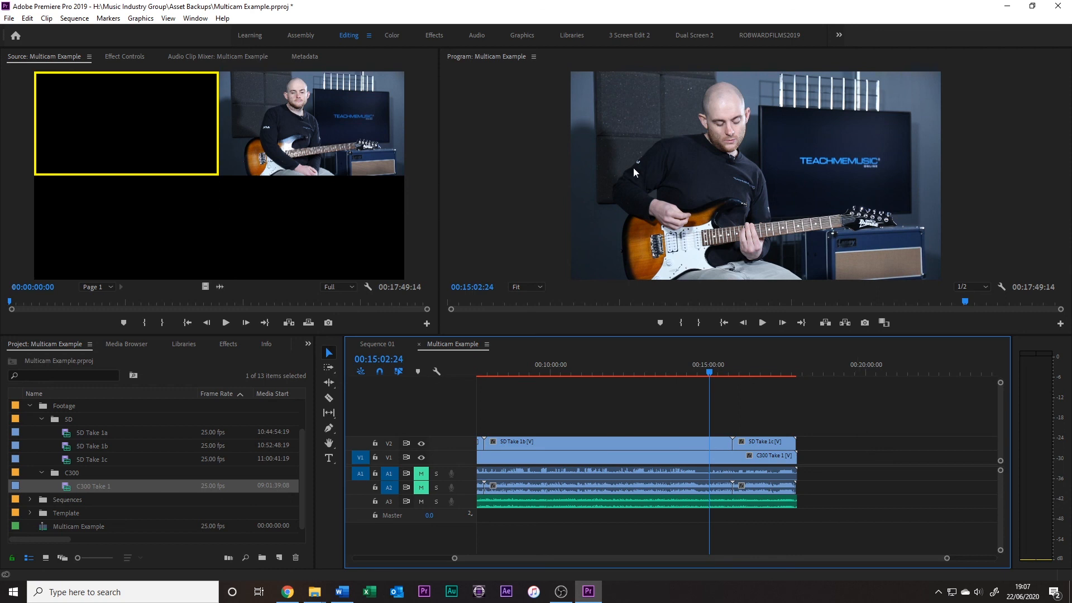
Switch the program monitor's display mode to the multi-camera view for Sequence 01 and return to Multicam Example
{"action": "left_click", "coordinate": [377, 344]}
{"action": "right_click", "coordinate": [785, 215]}
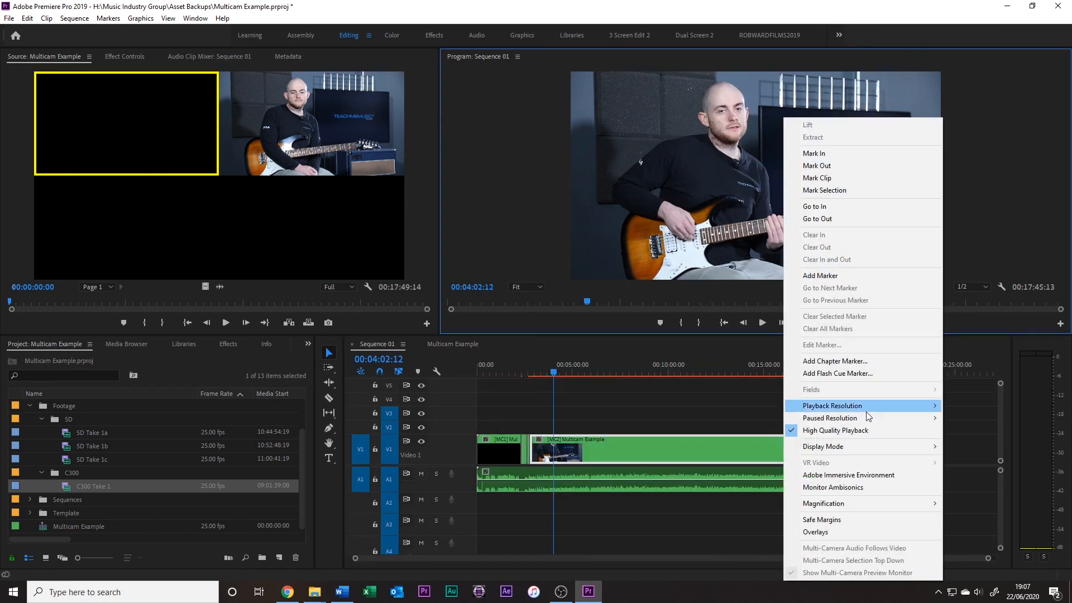
{"action": "mouse_move", "coordinate": [876, 445]}
{"action": "left_click", "coordinate": [974, 471]}
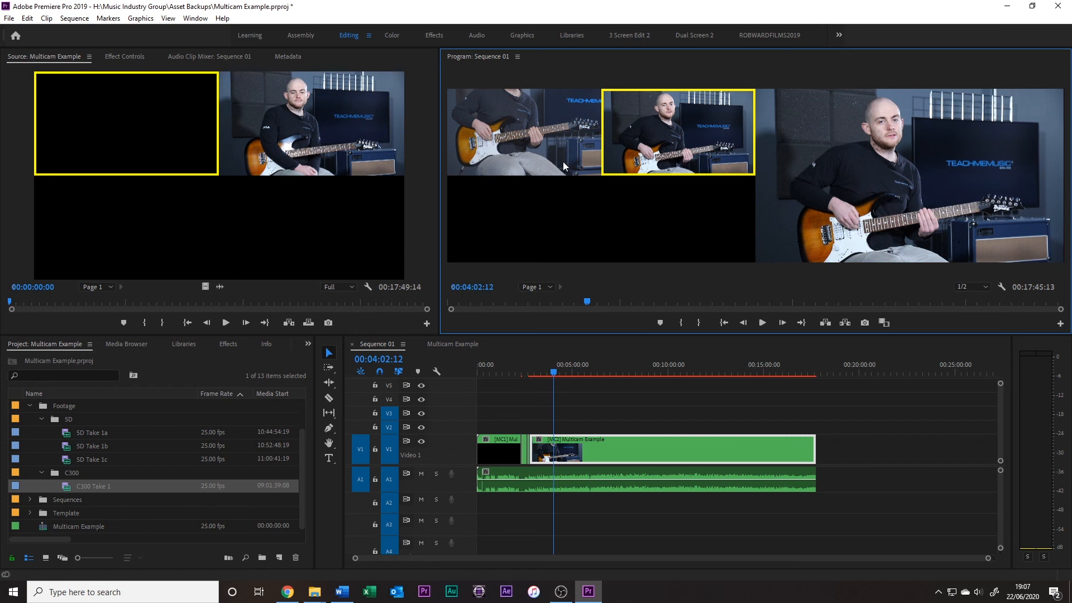
{"action": "left_click", "coordinate": [464, 345]}
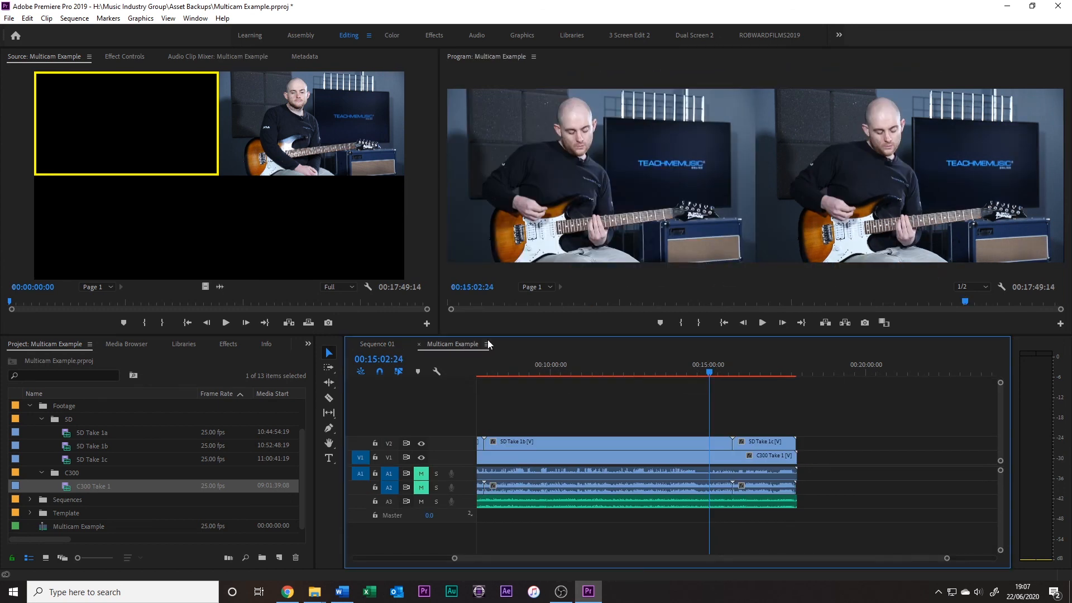